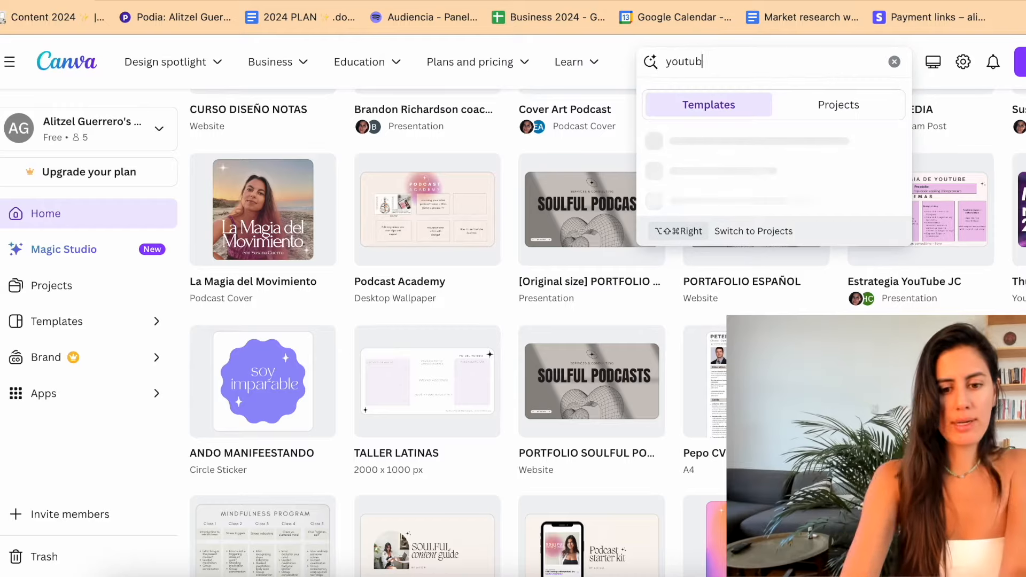
- Search the templates for YouTube video and create a blank YouTube Video design
key("Return")
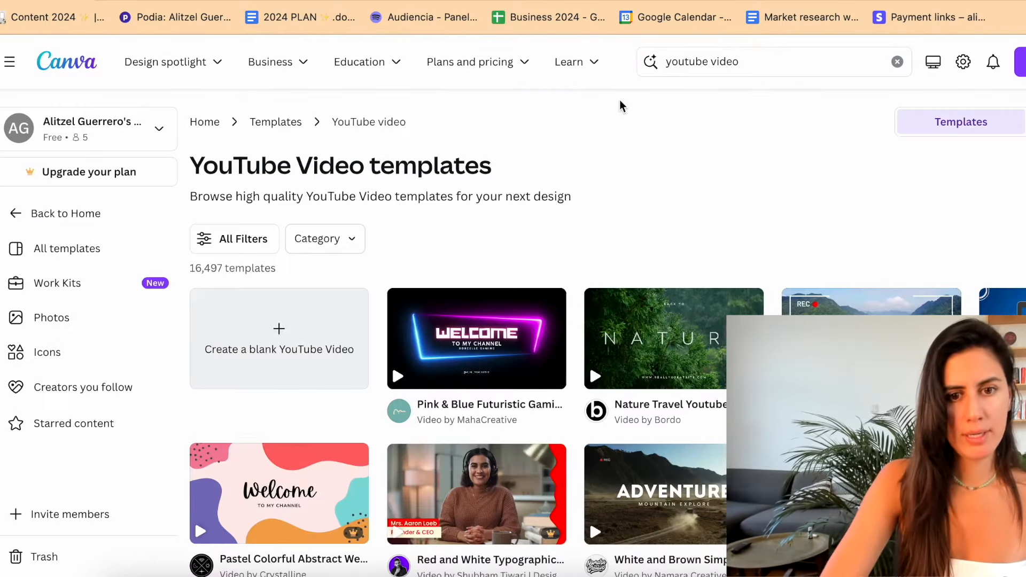
left_click(267, 320)
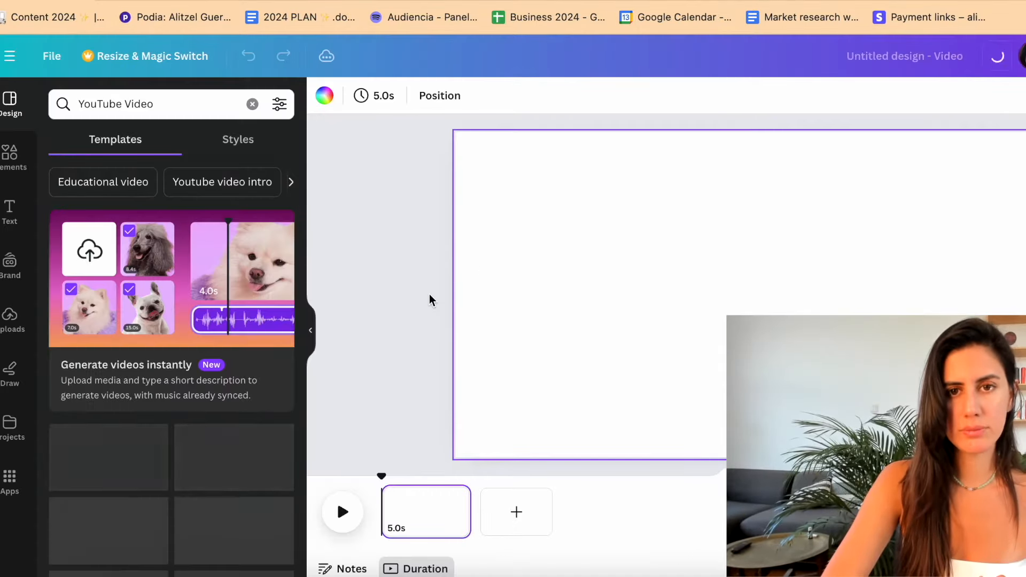
left_click(310, 330)
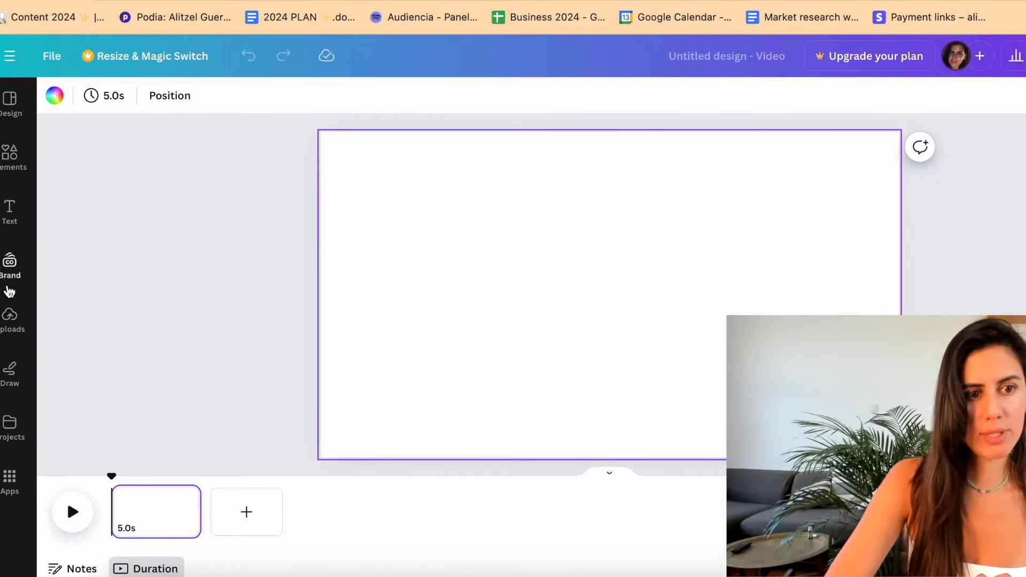
- Place the uploaded 16.5 s boat clip at the page's upper-left corner and scale it to the full page height
left_click(11, 321)
left_click(182, 219)
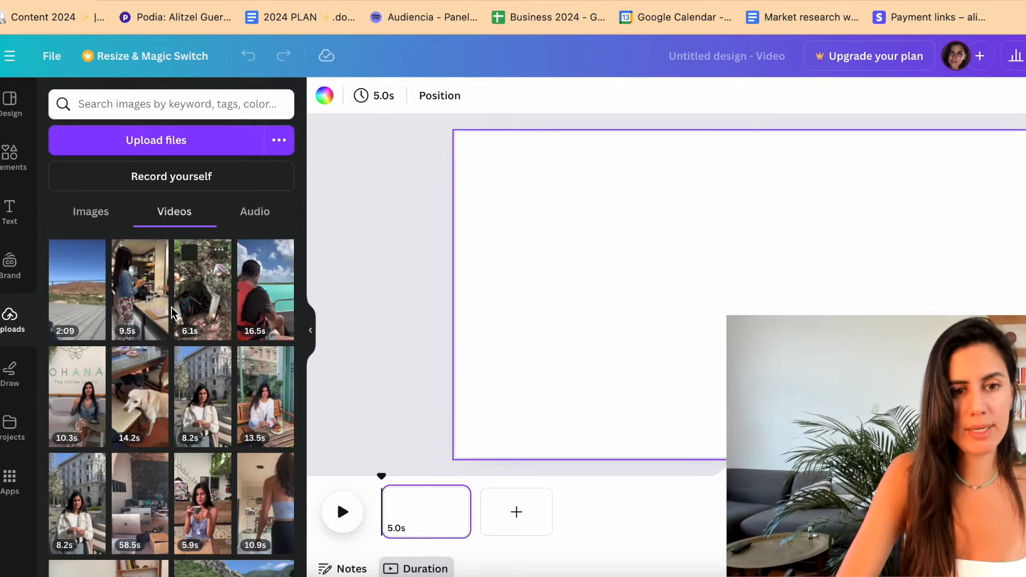
left_click_drag(265, 289, 553, 230)
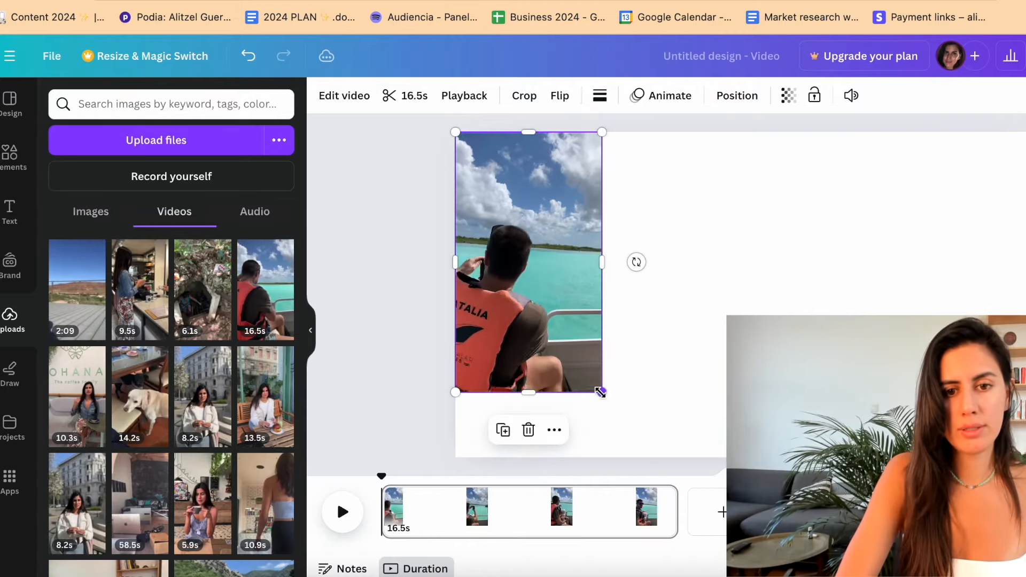
left_click_drag(600, 393, 641, 461)
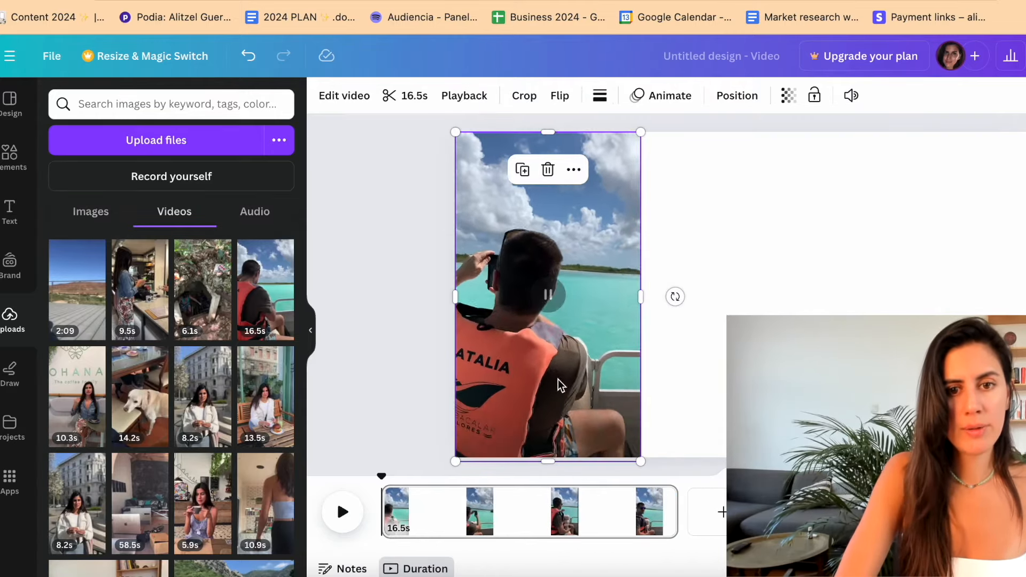
- Pause the boat clip, enlarge it beyond the page height and shift it vertically to cover the left part of the page
left_click(552, 309)
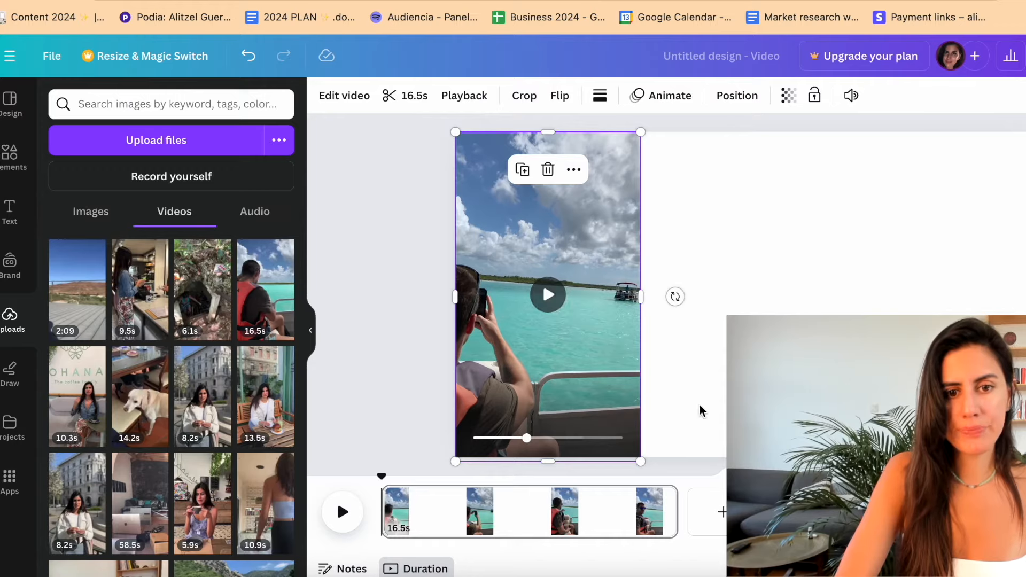
left_click(708, 428)
left_click(543, 341)
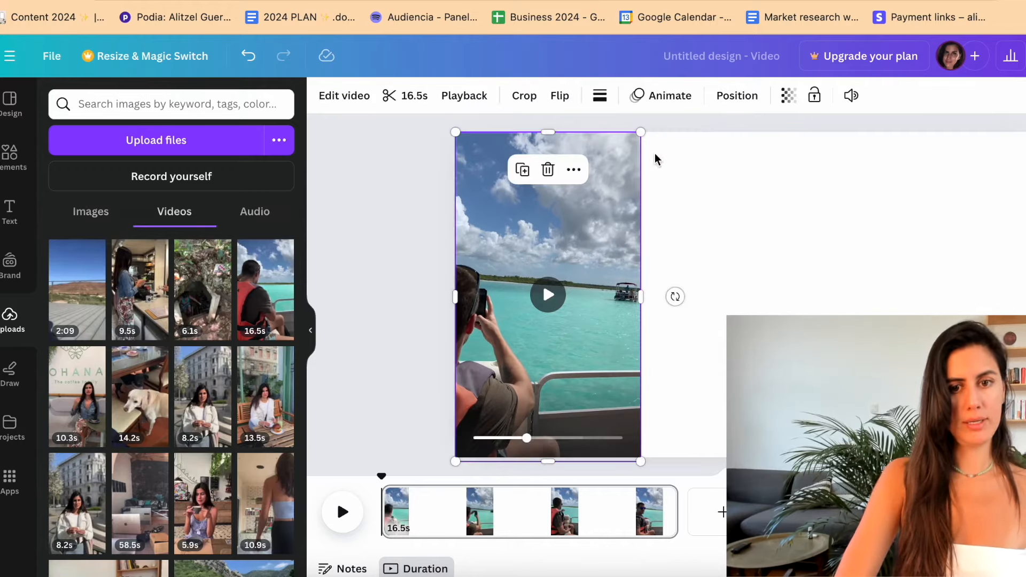
left_click_drag(641, 132, 777, 6)
left_click_drag(689, 219, 685, 293)
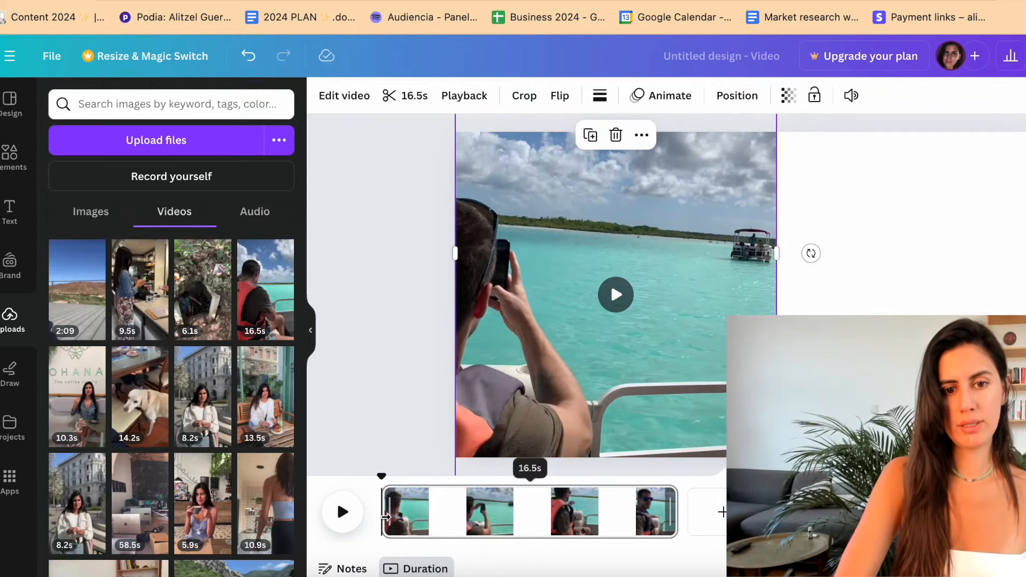
- Trim the start of the page's boat video so that 9.8 s remain
left_click_drag(386, 518, 514, 516)
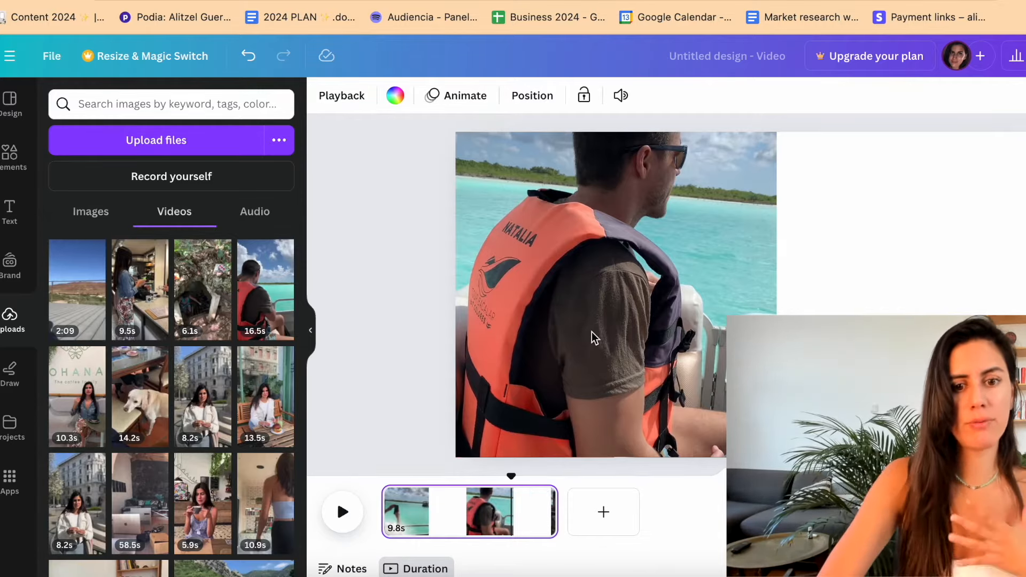
left_click(400, 297)
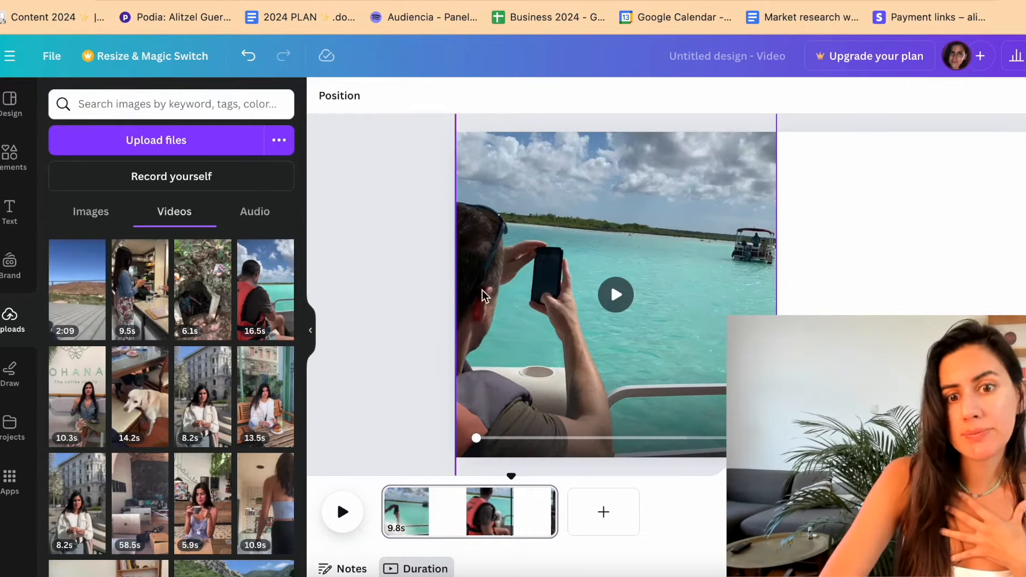
- Try the uploaded 6.1 s cave clip beside the boat clip, enlarged to fill the rest of the page, and remove it again
left_click(202, 280)
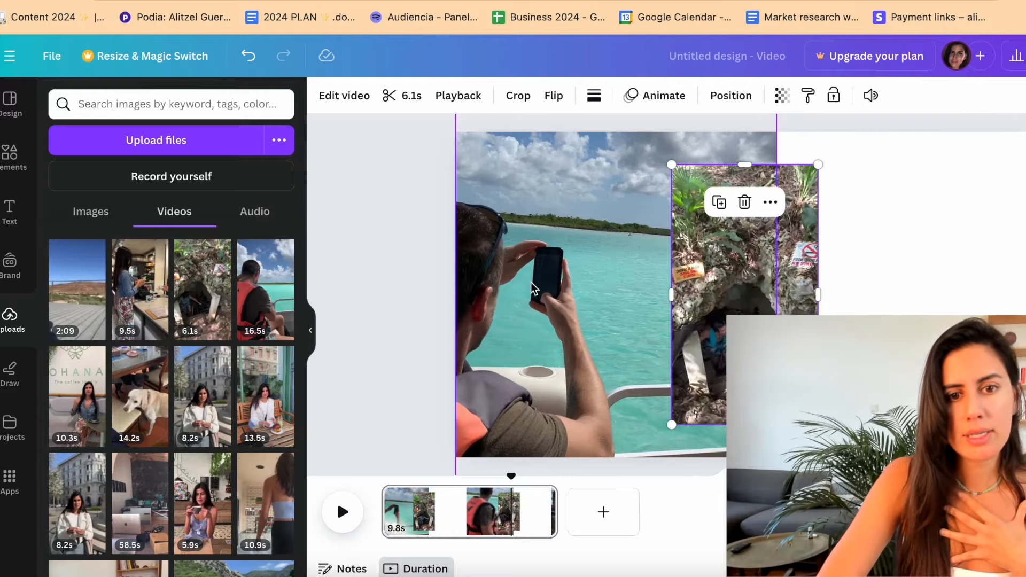
left_click_drag(791, 219, 930, 198)
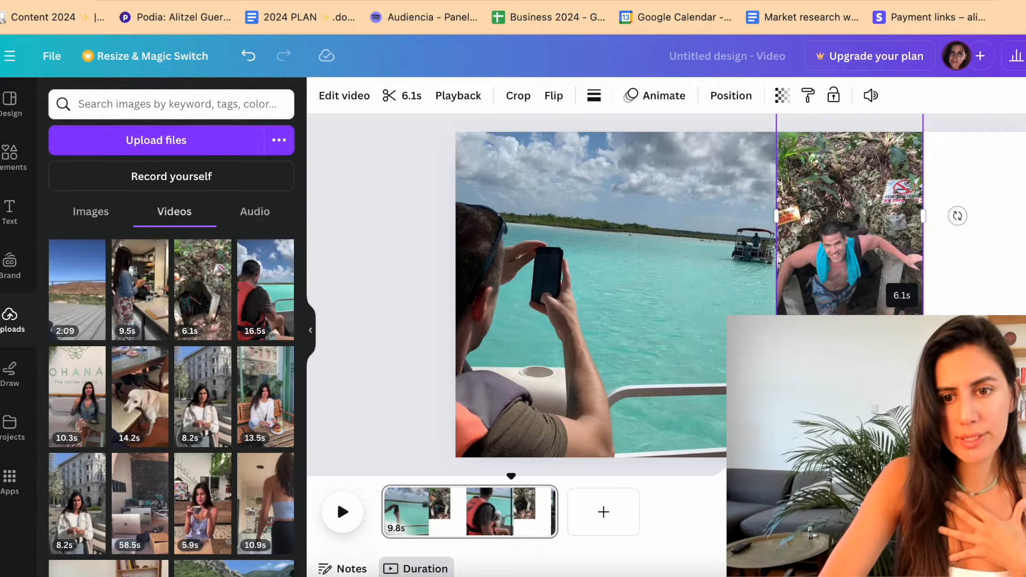
left_click_drag(924, 345, 1025, 529)
left_click_drag(997, 372, 997, 271)
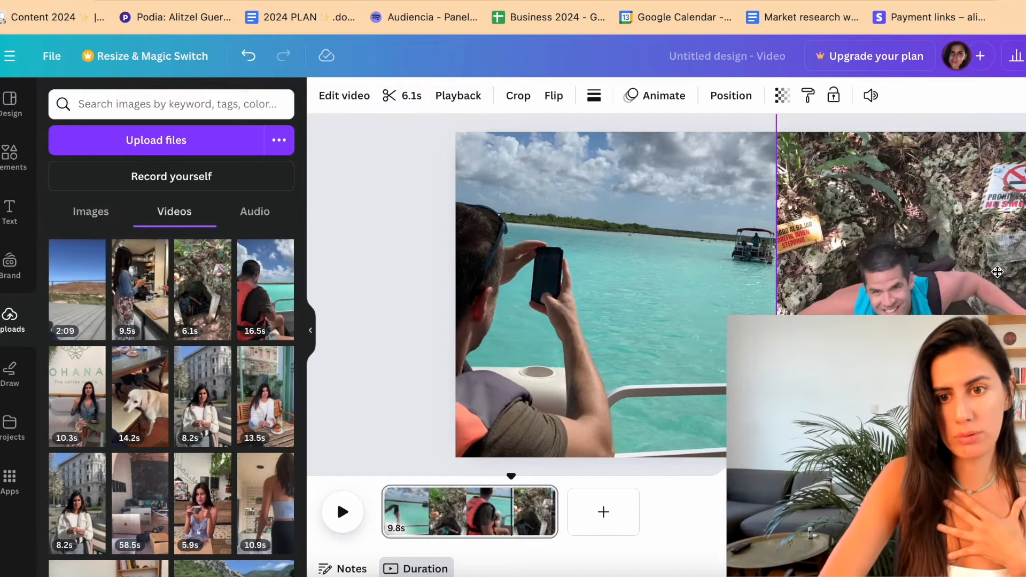
left_click(400, 265)
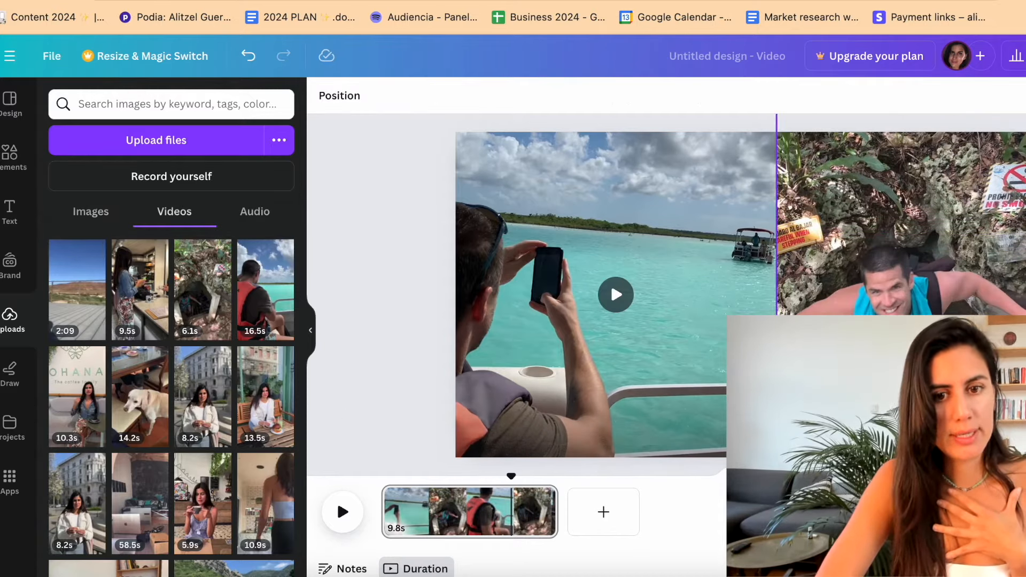
left_click(867, 230)
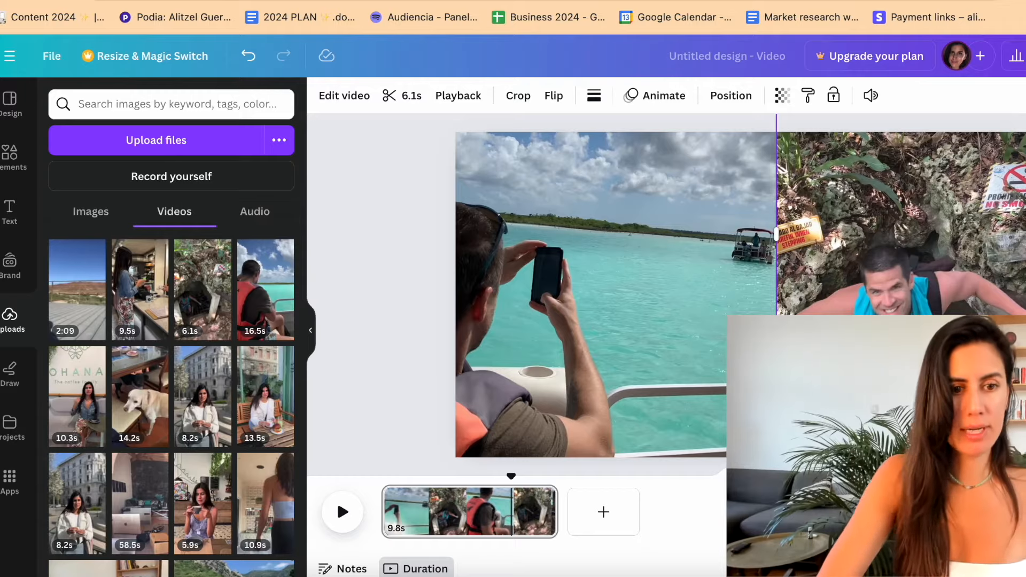
key("Delete")
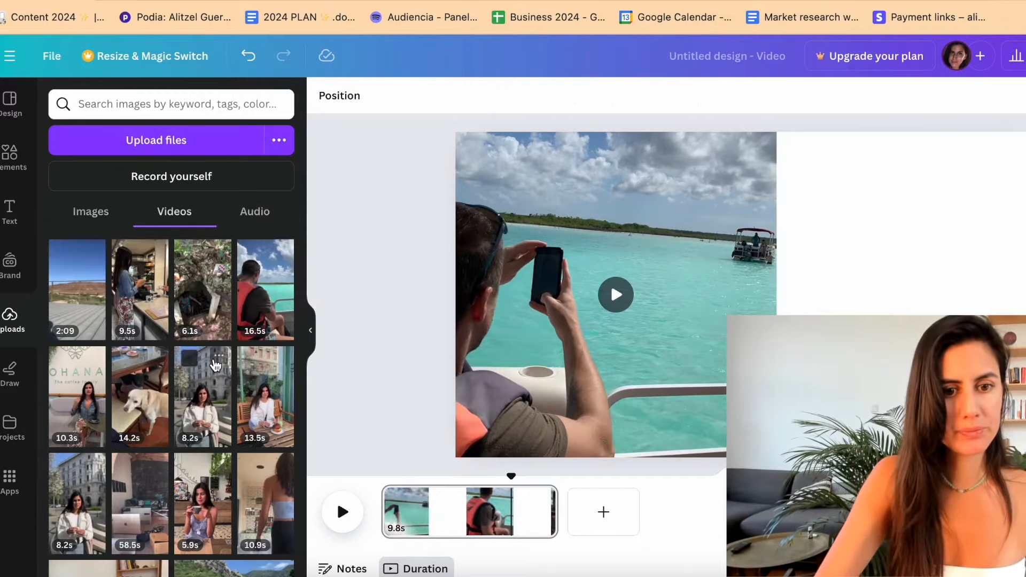
- Add the 58.0 s poolside clip, crop its left side and scale it to page height so it fills the page's right half
scroll(216, 366, "down", 3)
left_click(234, 378)
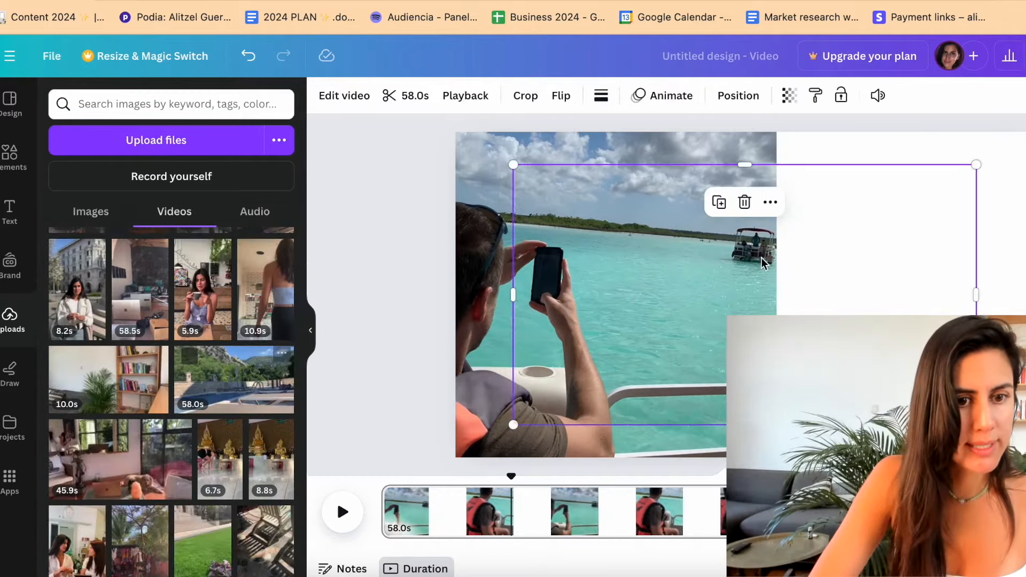
left_click_drag(508, 296, 727, 295)
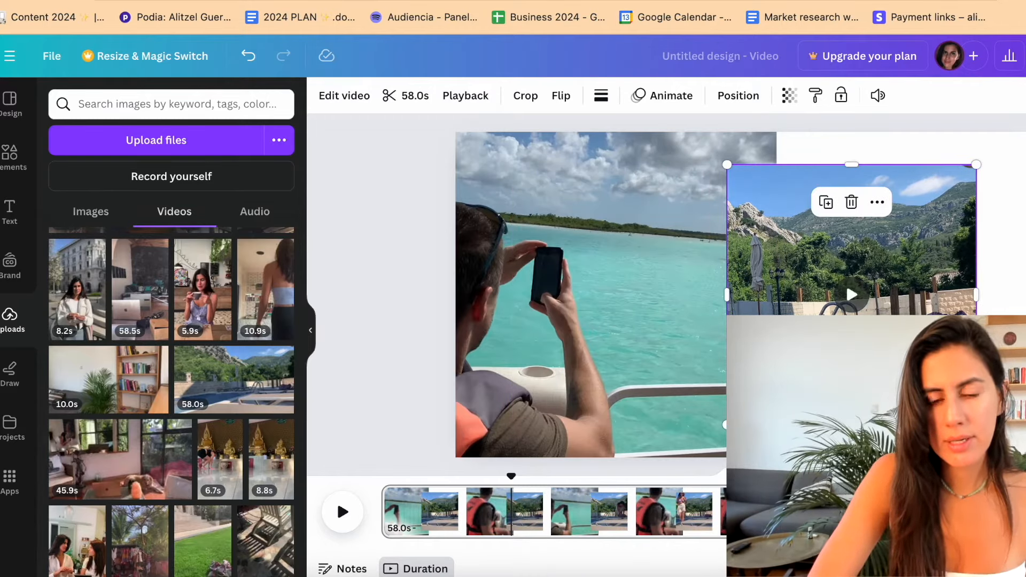
left_click_drag(866, 309, 922, 276)
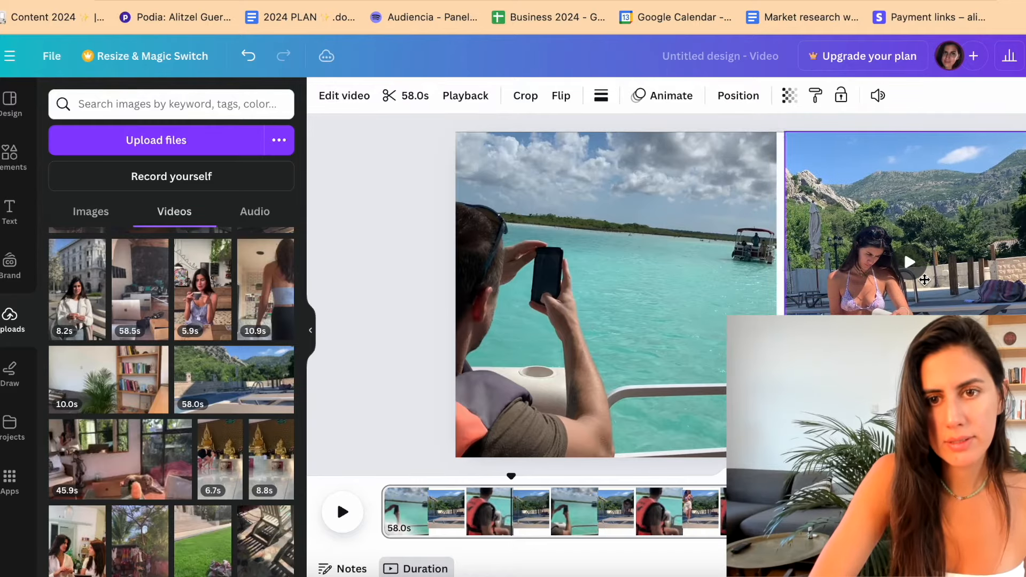
left_click_drag(784, 393, 724, 463)
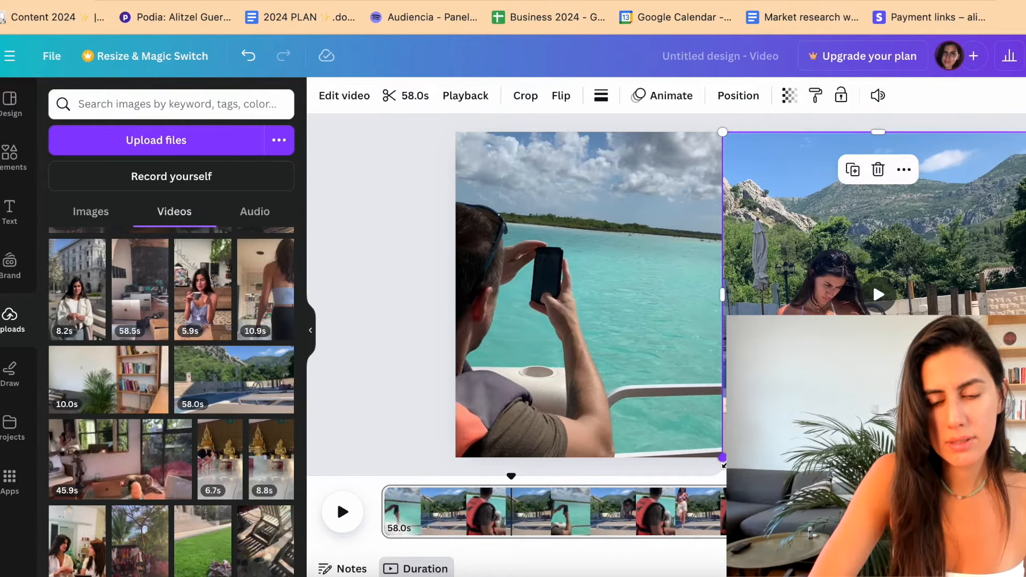
left_click(406, 401)
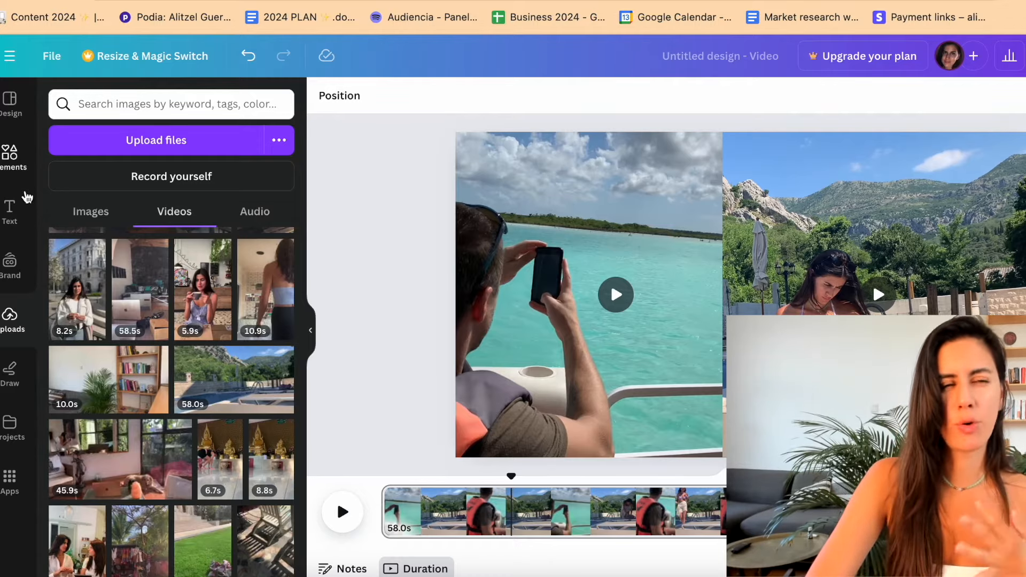
- Add the "cold, smooth & tasty." font combination and replace its heading with "I travel to beautiful destinations"
left_click(10, 207)
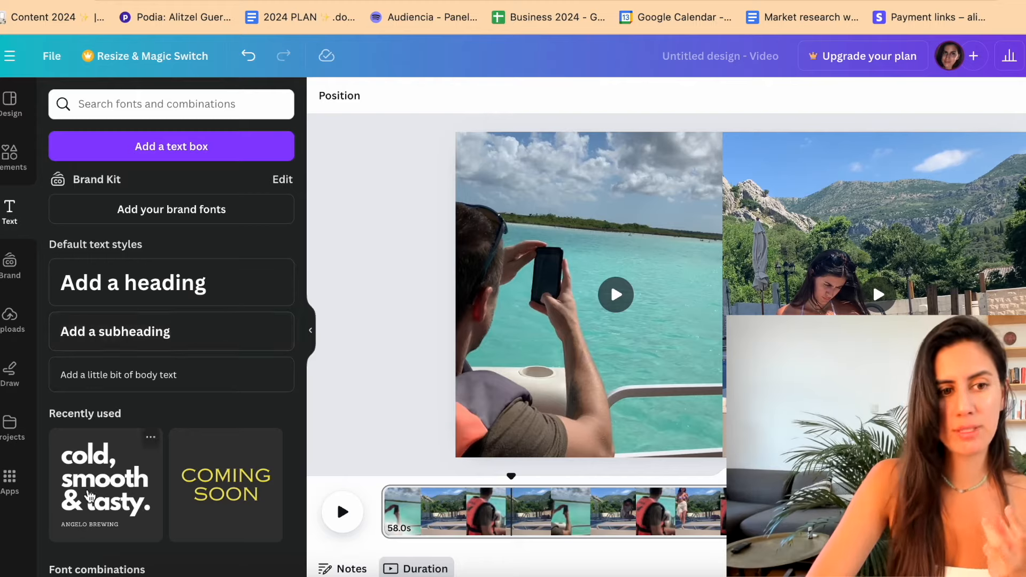
left_click(118, 463)
double_click(731, 288)
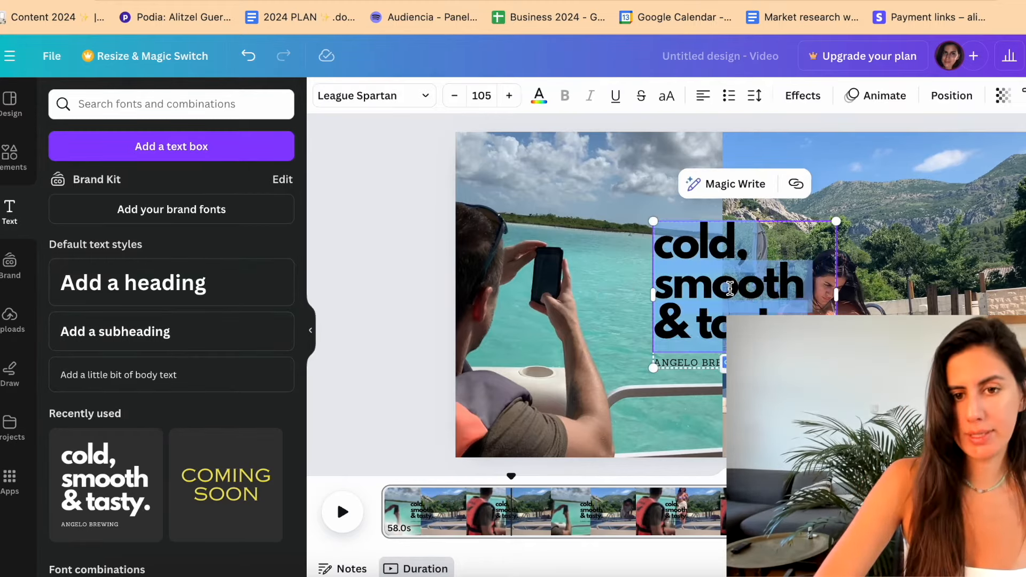
type("I t")
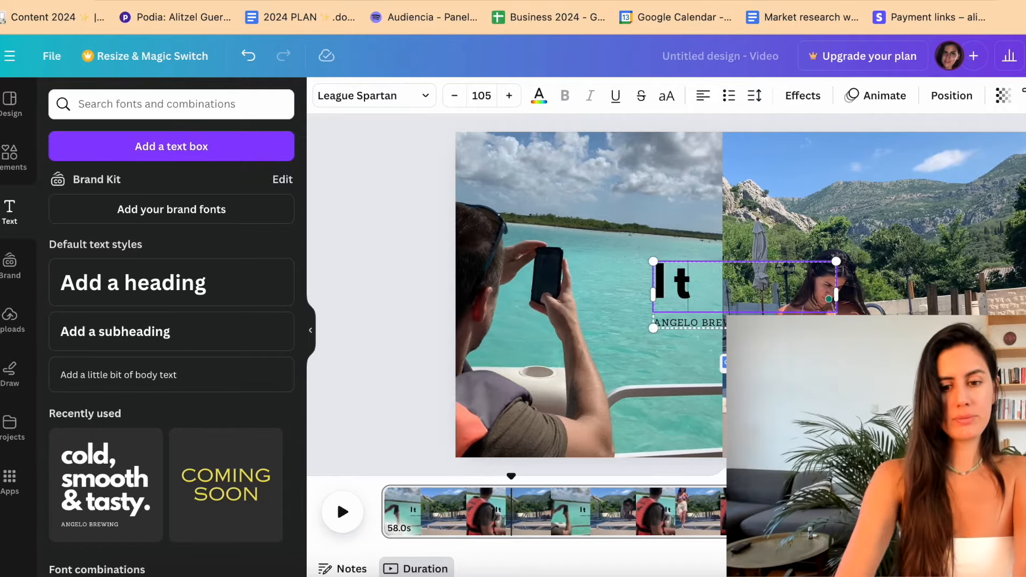
type("ravel to beau")
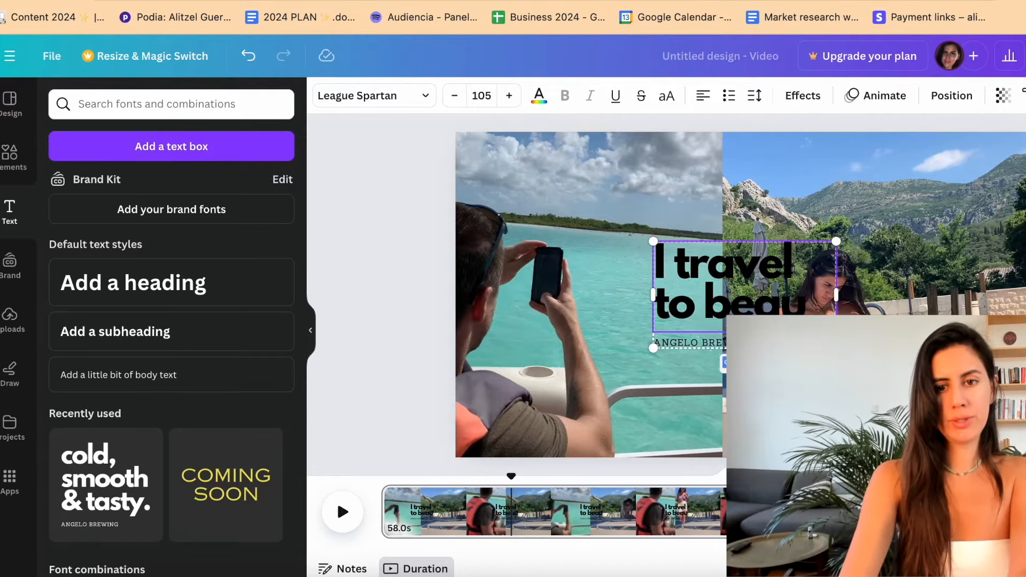
type("tiful destinations")
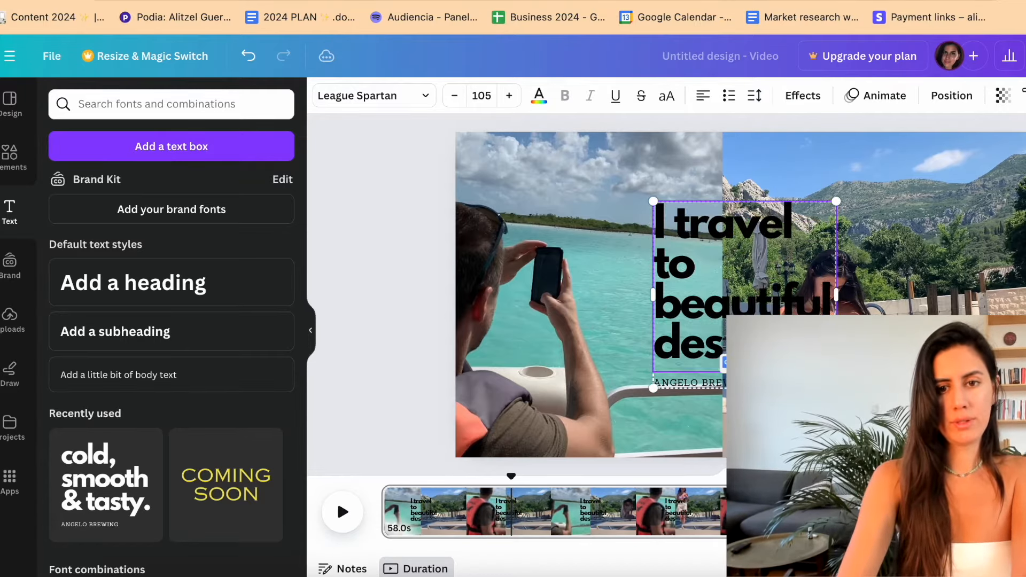
- Colour the whole heading white and widen its text box so the text wraps onto three lines
key("ctrl+a")
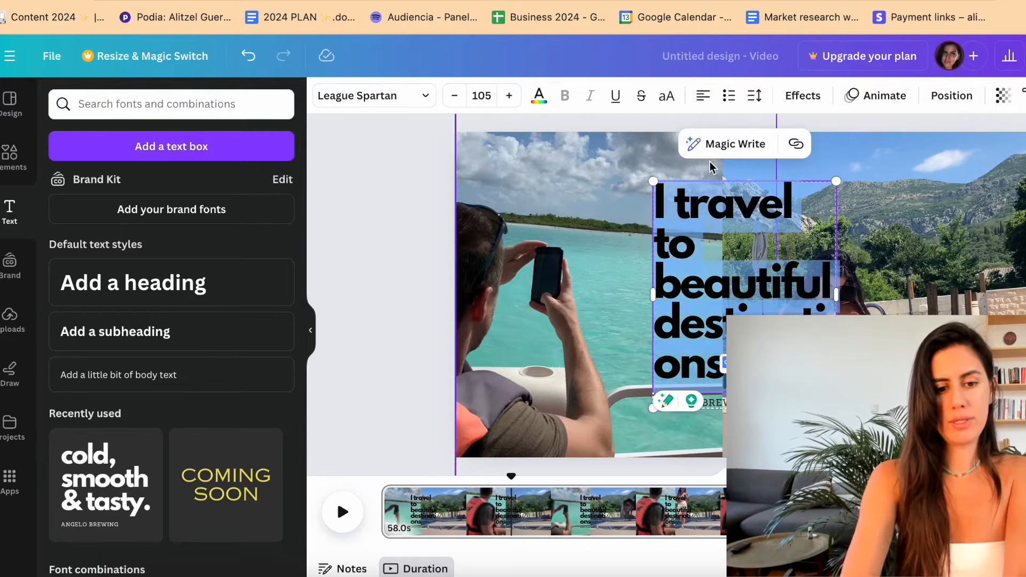
left_click(537, 96)
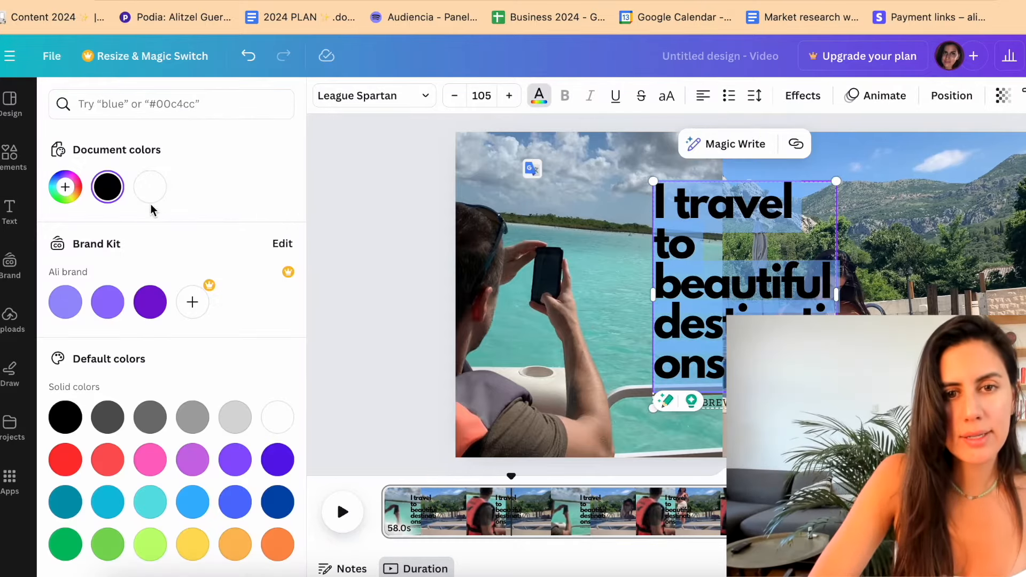
left_click(149, 187)
left_click_drag(656, 293, 488, 293)
- Delete the "ANGELO BREWING" line under the heading and move the heading to the lower middle of the page across both clips
left_click(553, 362)
triple_click(561, 363)
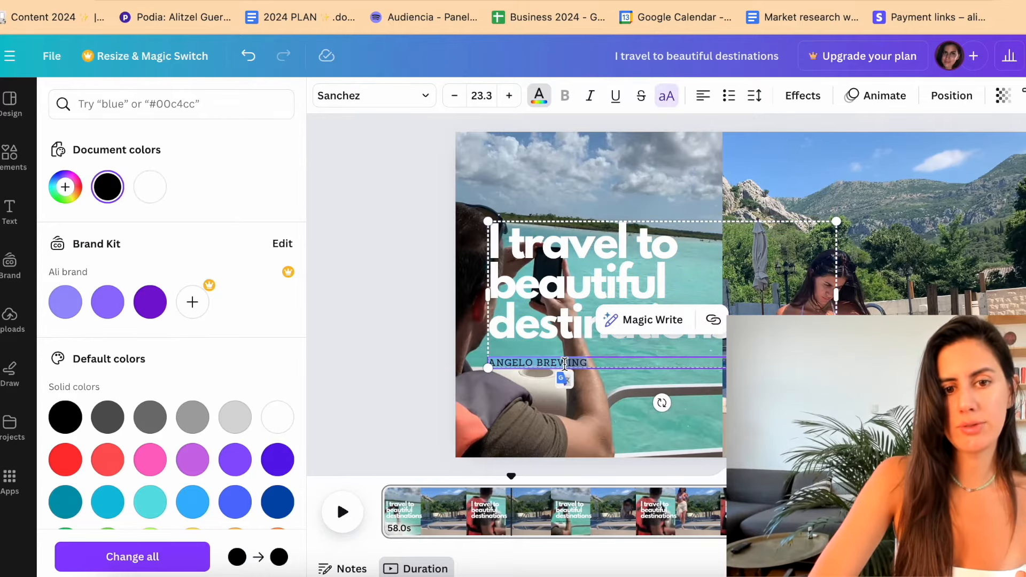
key("BackSpace")
left_click(427, 313)
left_click_drag(604, 266, 699, 324)
left_click(366, 271)
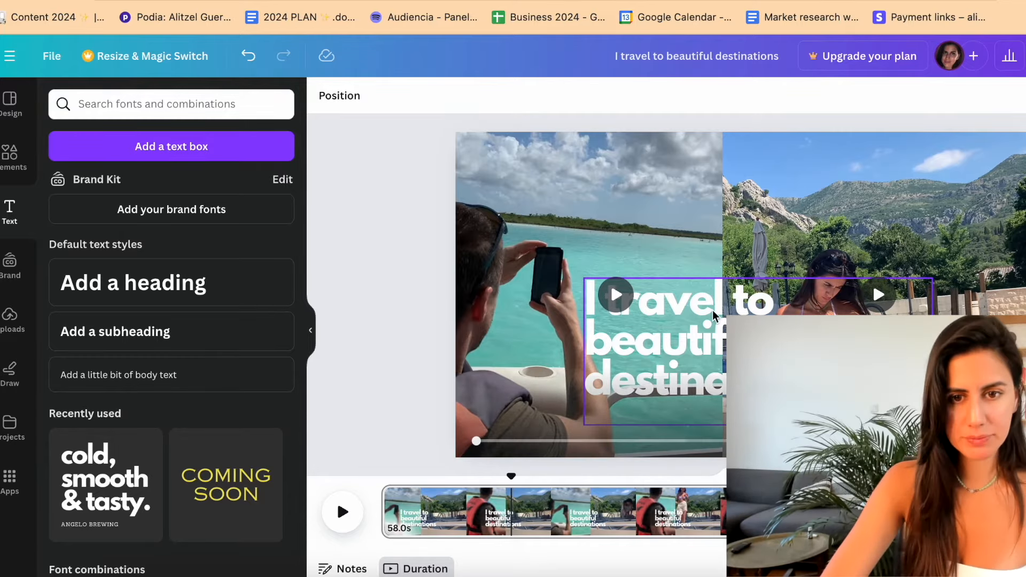
- Add a new blank page to the video and place the uploaded 5.9 s clip of the woman drinking coffee on it
left_click(389, 318)
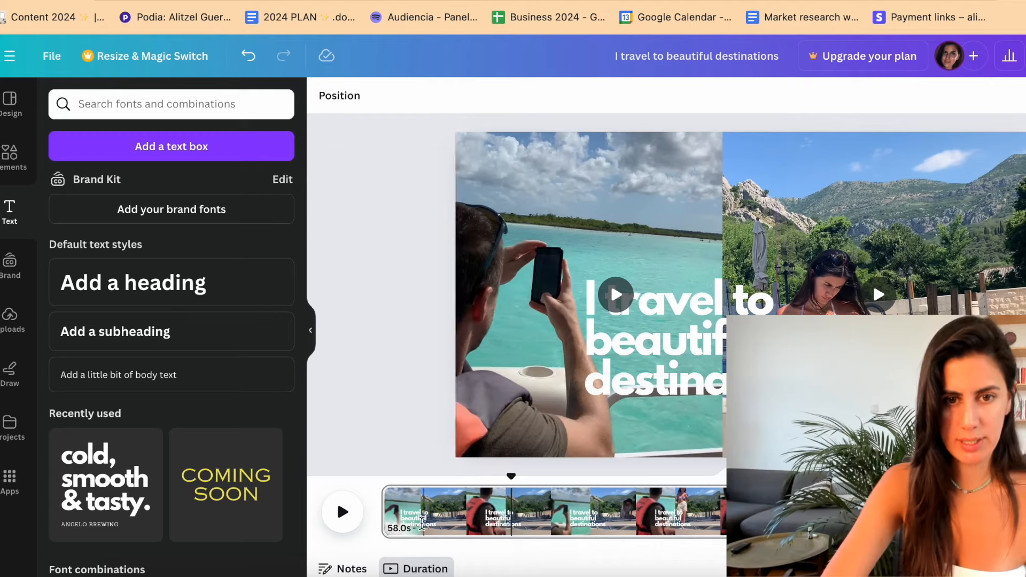
scroll(419, 525, "down", 3)
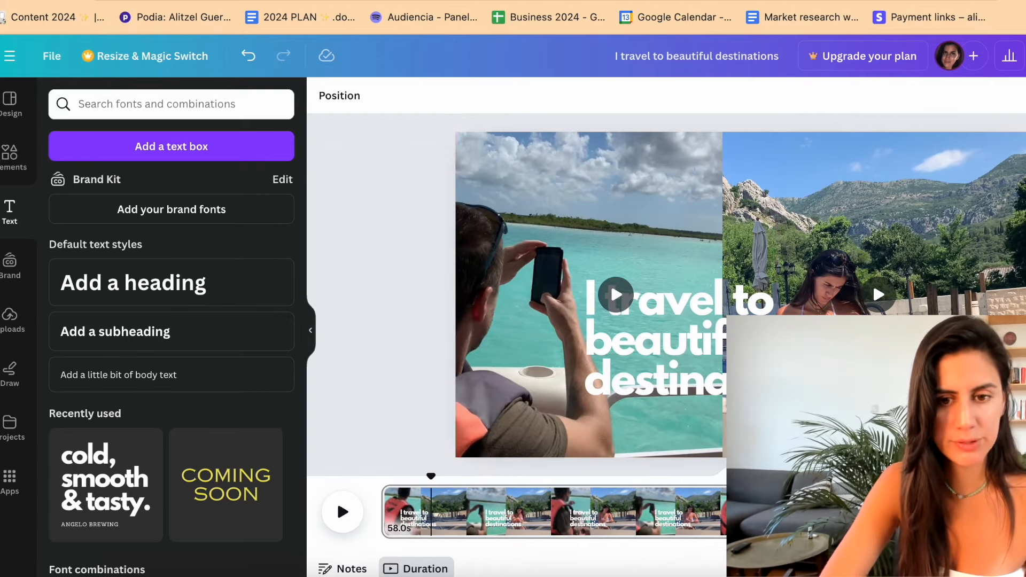
key("super+Return")
left_click(10, 316)
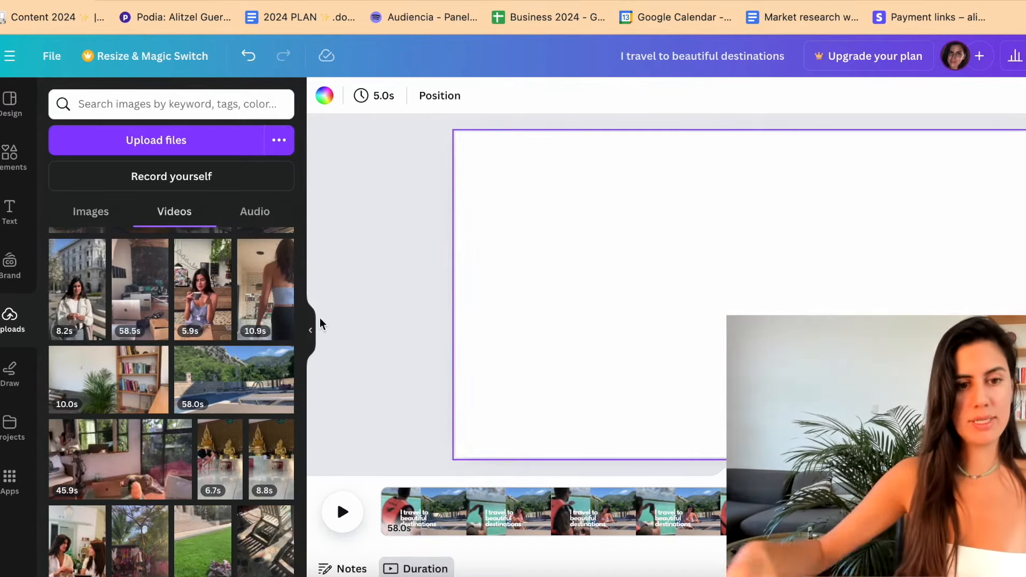
left_click(202, 291)
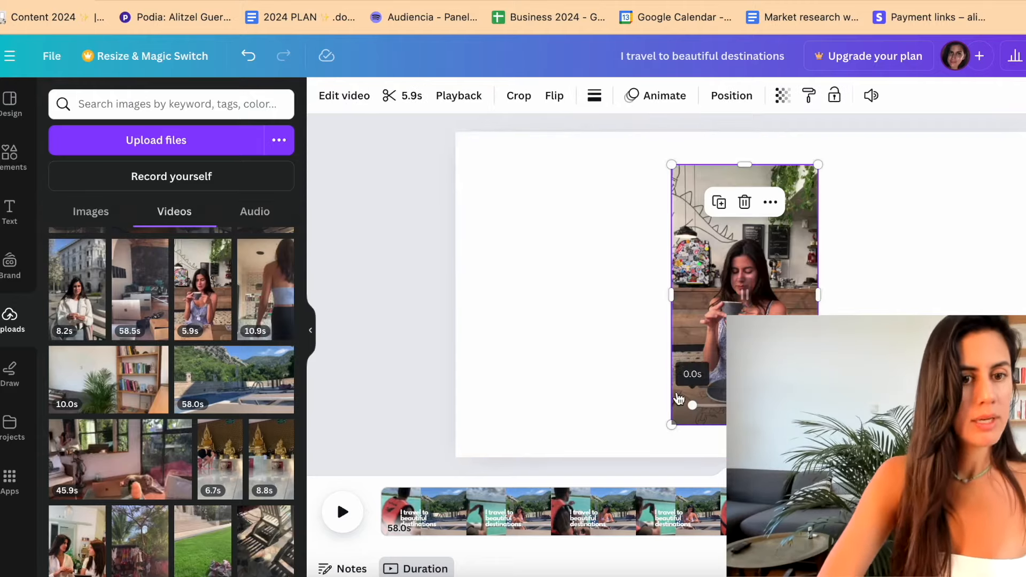
- Enlarge the coffee clip beyond the page height and move it to cover the right part of the page, leaving the left side blank
left_click_drag(671, 425, 536, 576)
left_click_drag(710, 293, 943, 261)
left_click(676, 310)
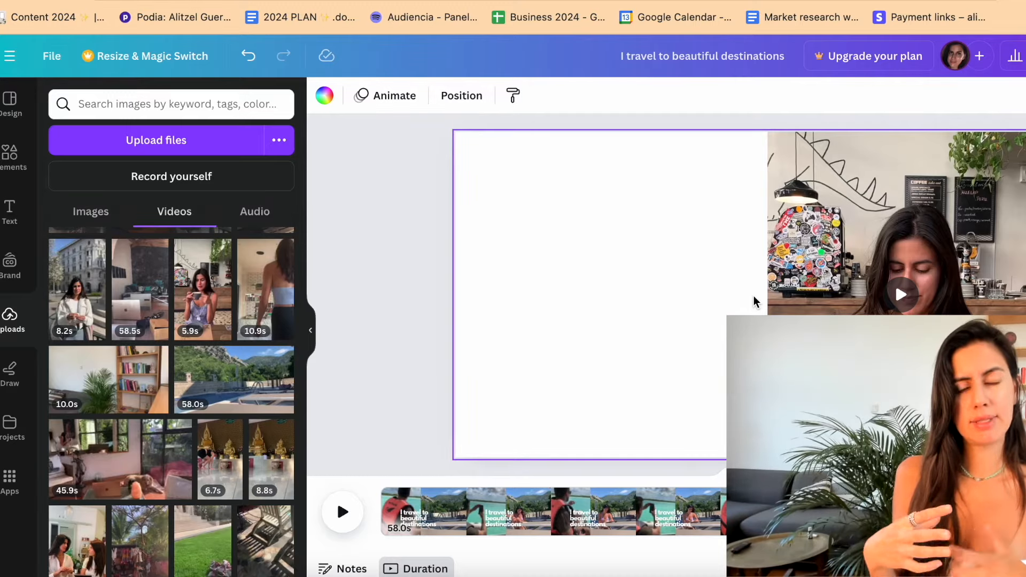
- Copy the "I travel to beautiful destinations" heading from the first page onto the coffee page and move it to the blank left side
left_click(606, 500)
left_click(674, 353)
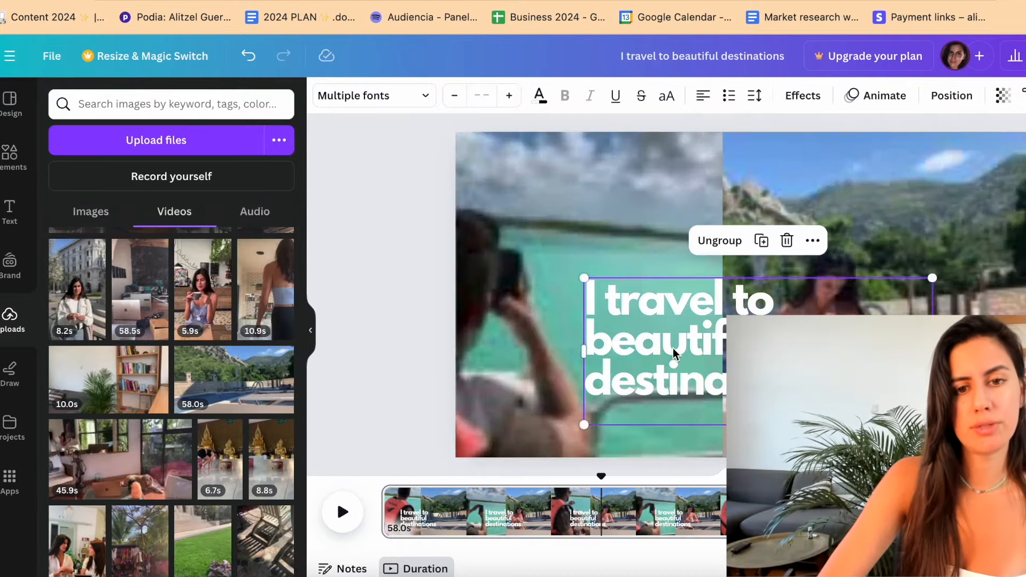
left_click(759, 511)
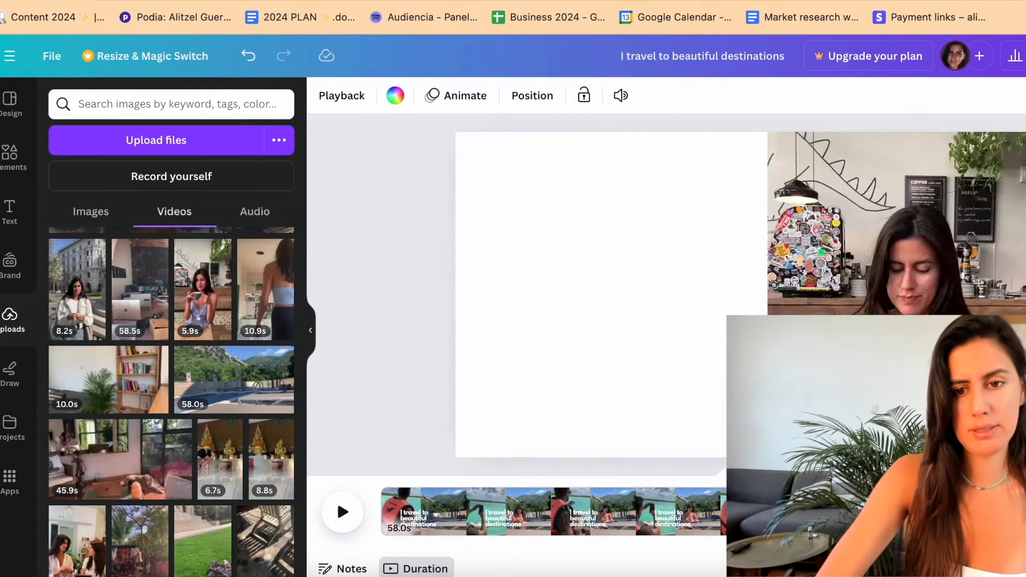
left_click(730, 316)
left_click_drag(729, 317, 646, 268)
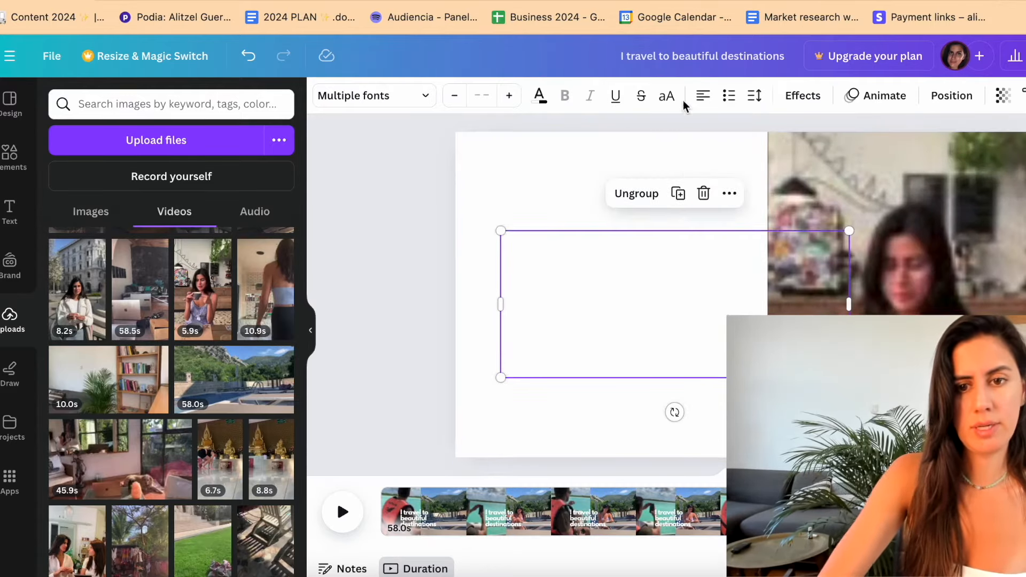
- Colour the copied heading with the middle purple of the Ali brand colours and nudge it slightly down and left
left_click(539, 96)
left_click(107, 187)
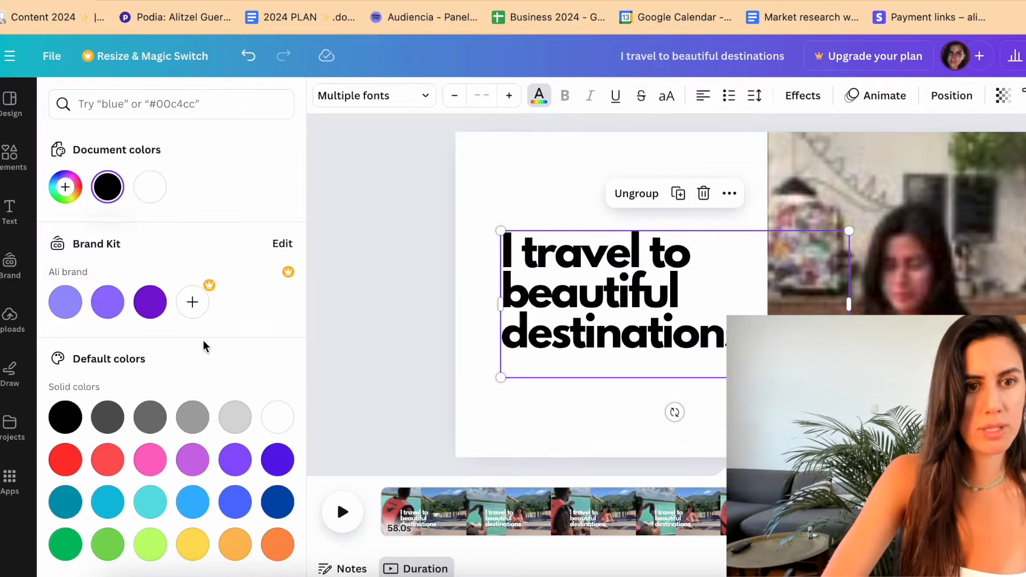
left_click(109, 309)
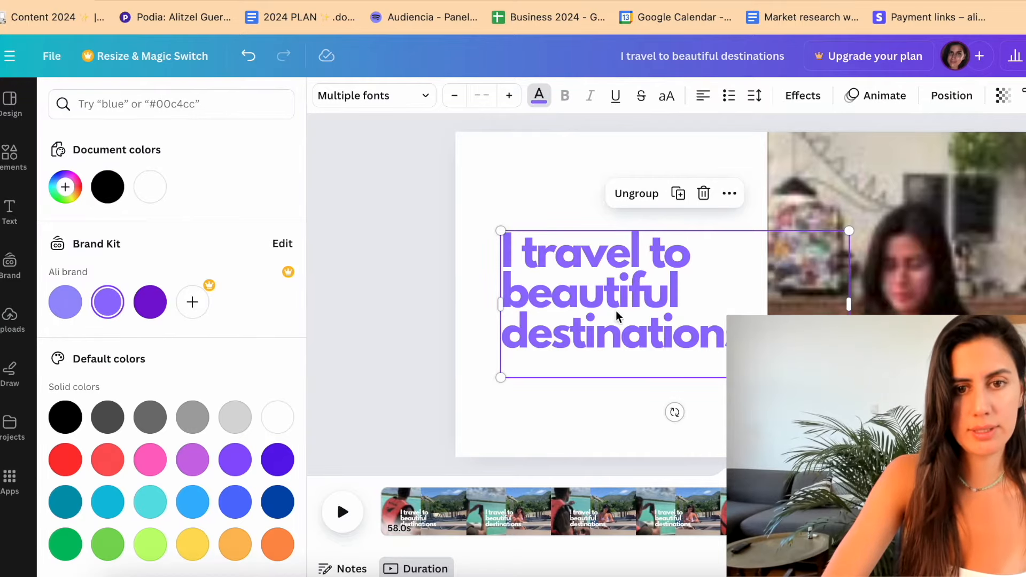
left_click_drag(586, 337, 575, 342)
- Replace the purple heading's text with "I savour every moment"
left_click(571, 308)
left_click(571, 308)
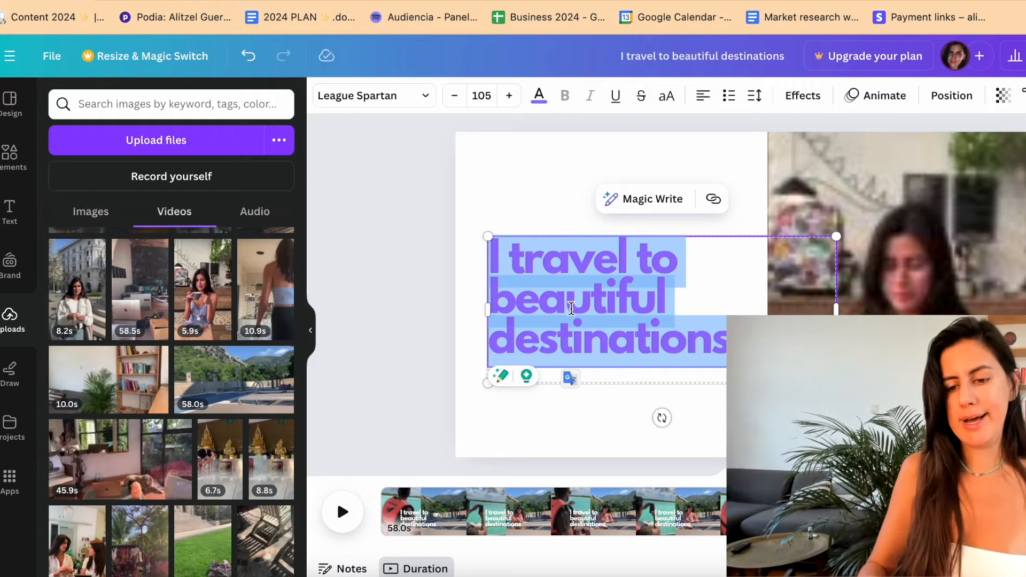
key("BackSpace")
type("I enjo")
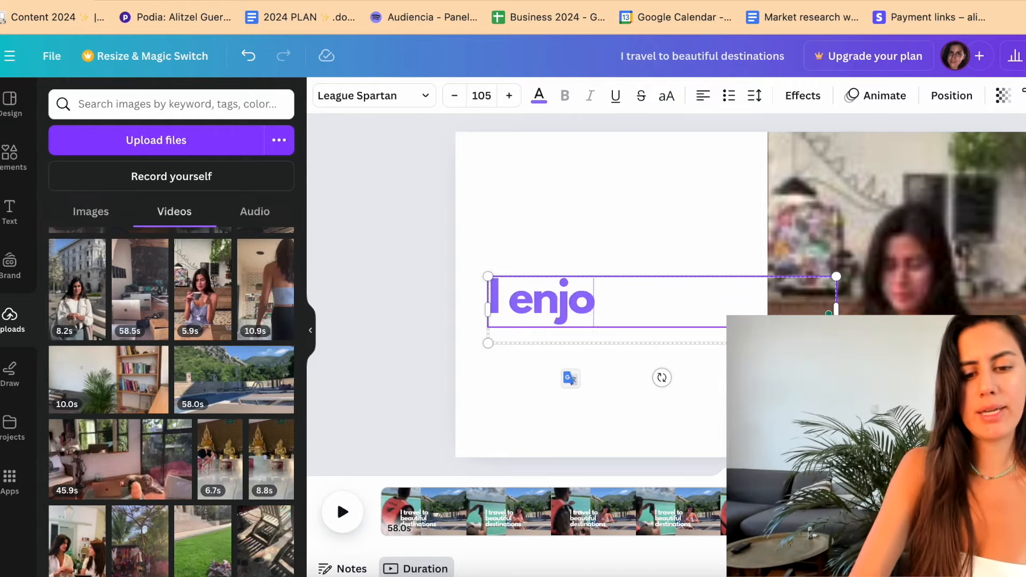
type("y every moment")
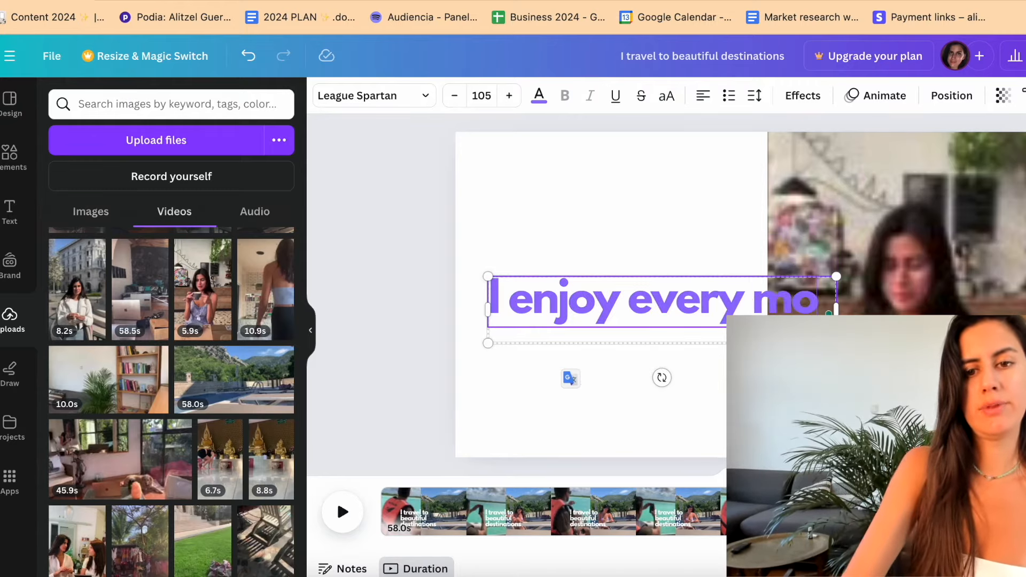
double_click(592, 292)
type("savour")
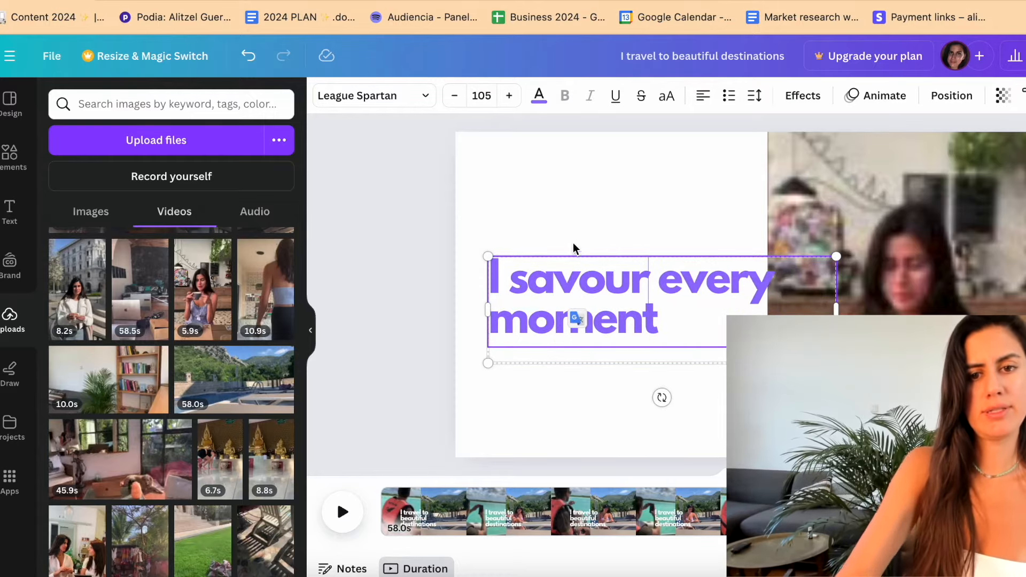
- Extend the purple heading to "I savour every moment of my day" and position it at the lower left of the page
left_click_drag(591, 280, 573, 265)
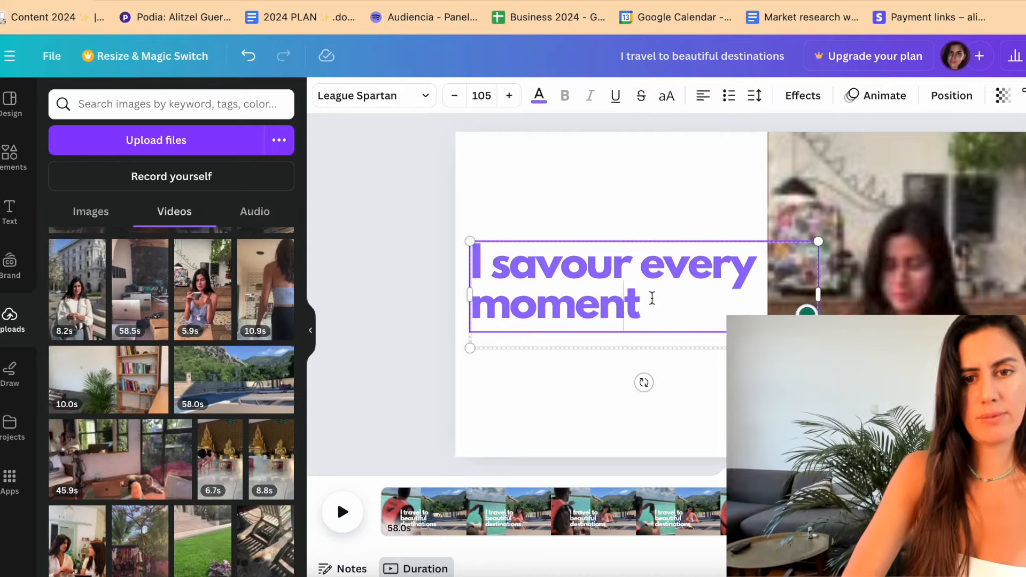
type("of my day")
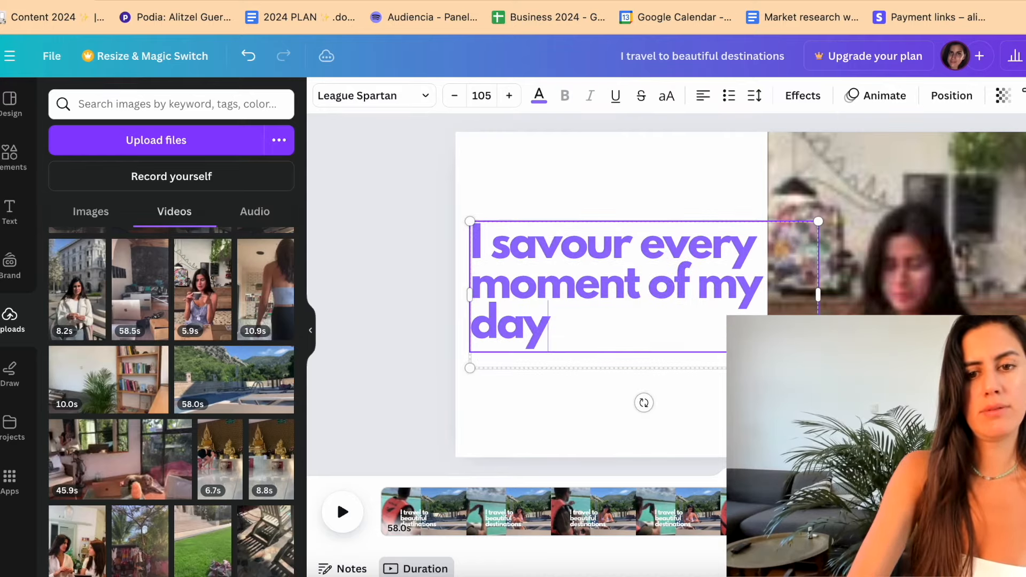
left_click_drag(526, 297, 527, 328)
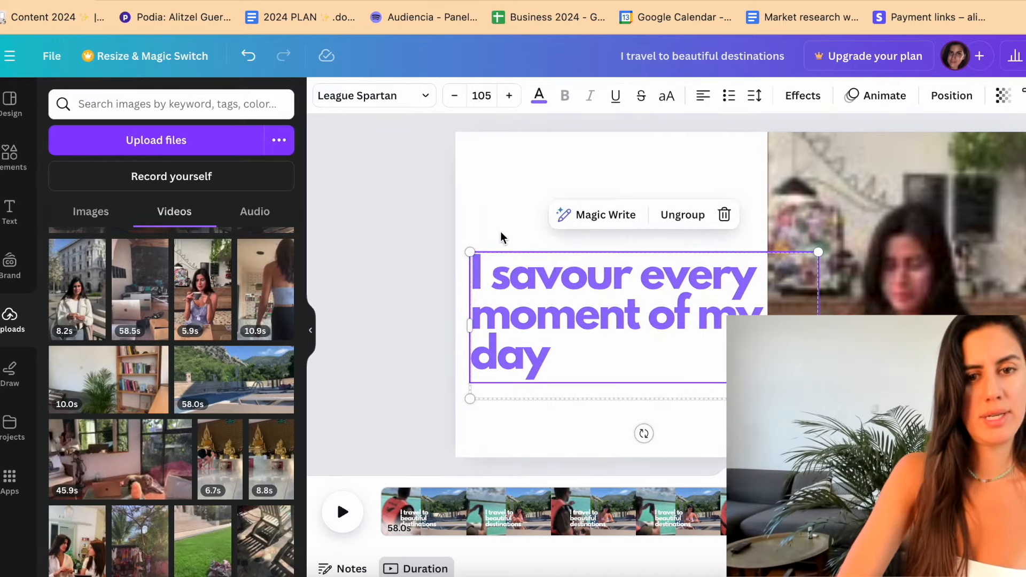
left_click(501, 233)
left_click(416, 242)
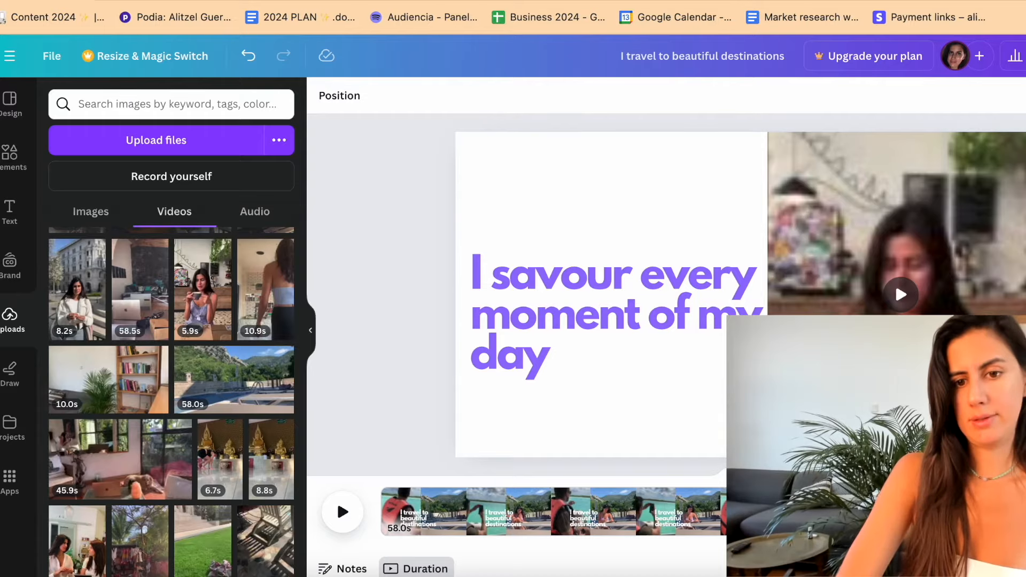
- Shorten the first page to 23.1 s and place the uploaded 9.5 s clip of the woman at the café counter on a new page
left_click_drag(768, 520, 539, 519)
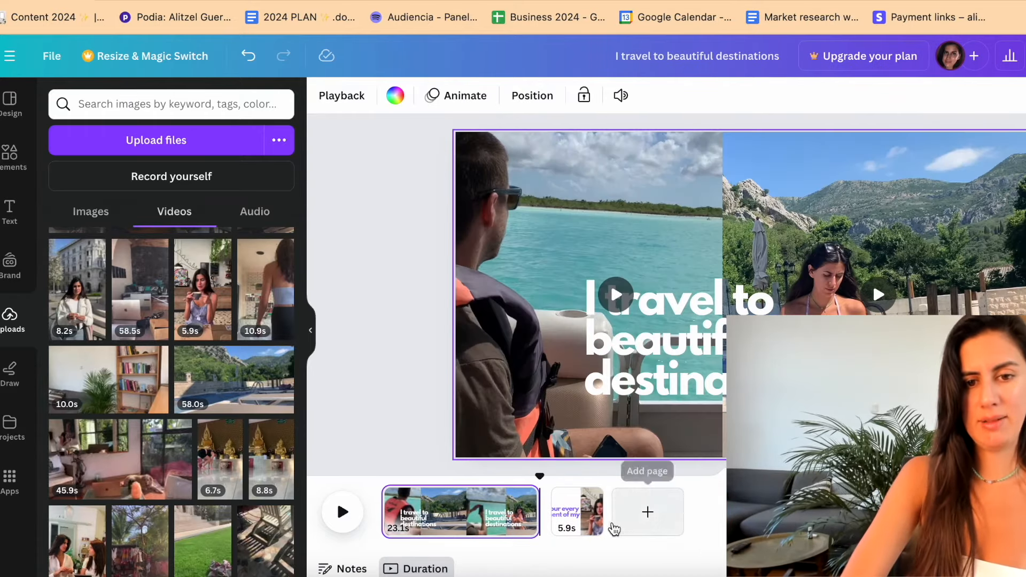
left_click(644, 527)
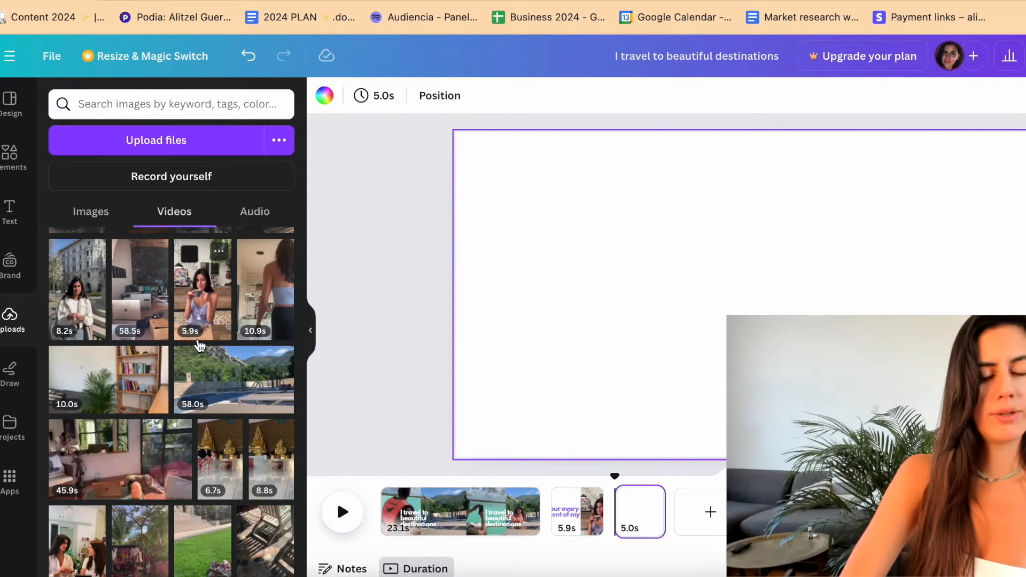
scroll(199, 347, "up", 3)
scroll(156, 436, "up", 2)
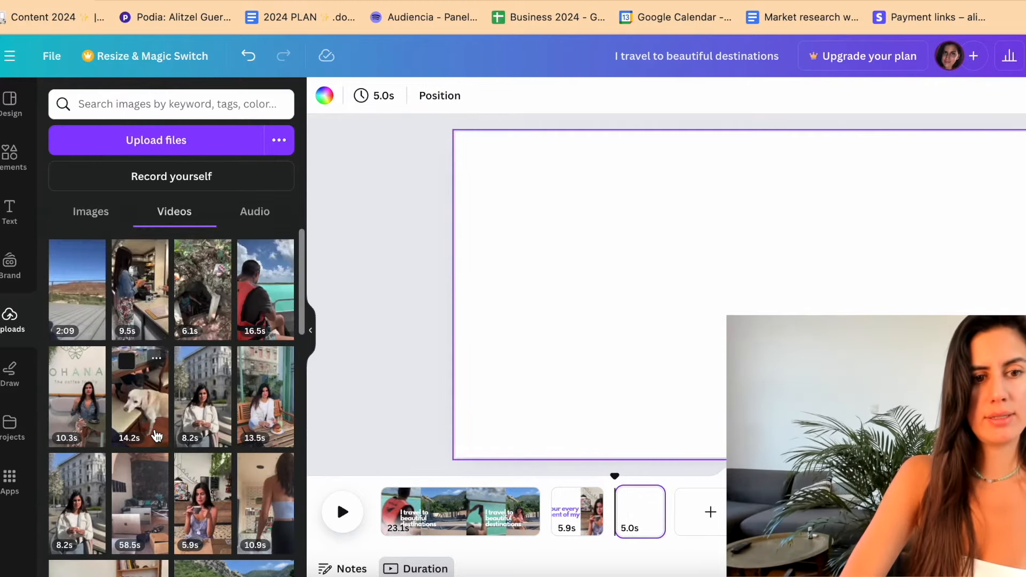
left_click(140, 299)
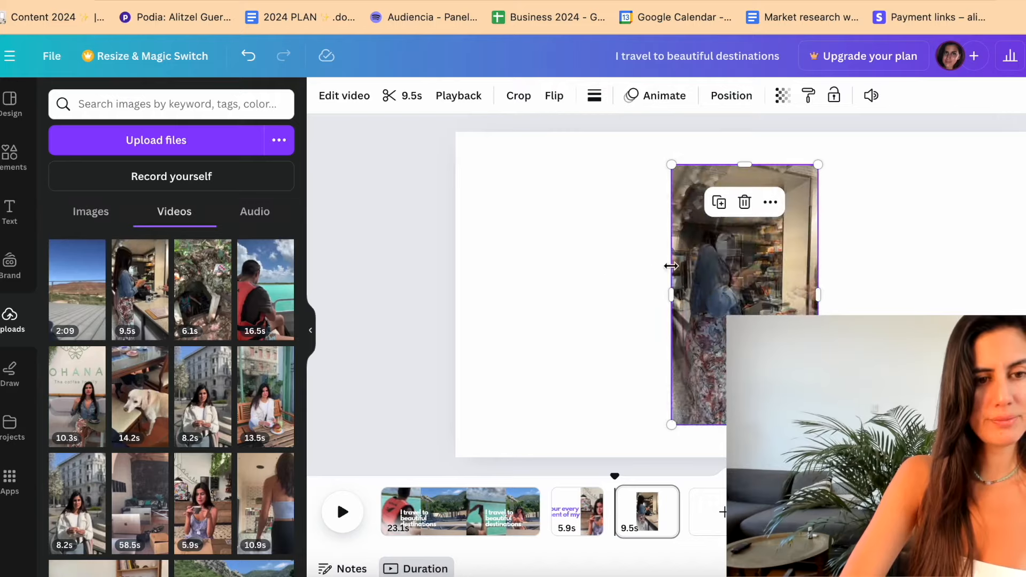
- Move the café counter clip to the page's left edge, preview it, and enlarge it to fill the left half at full page height
left_click_drag(709, 283, 498, 249)
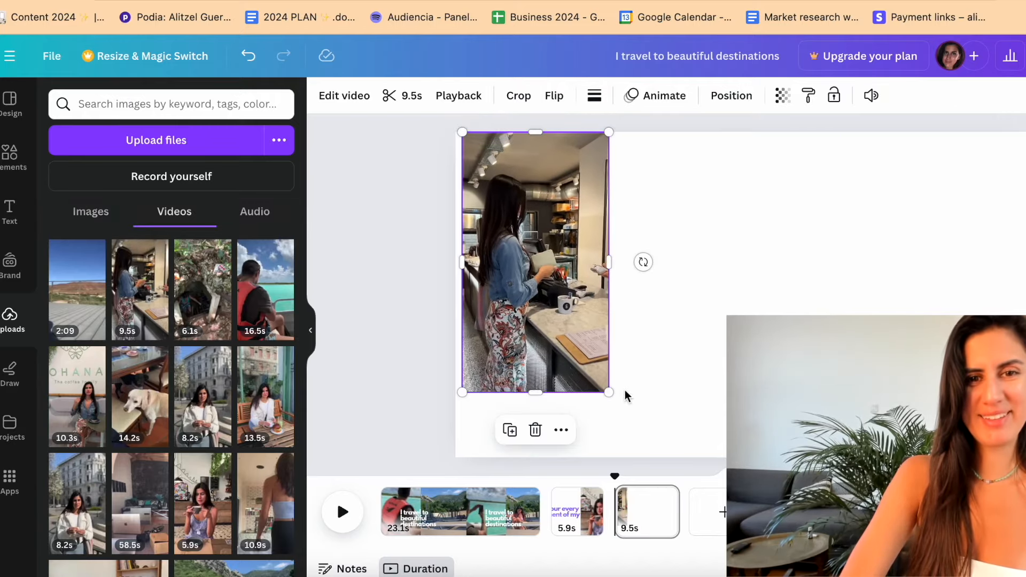
left_click(536, 260)
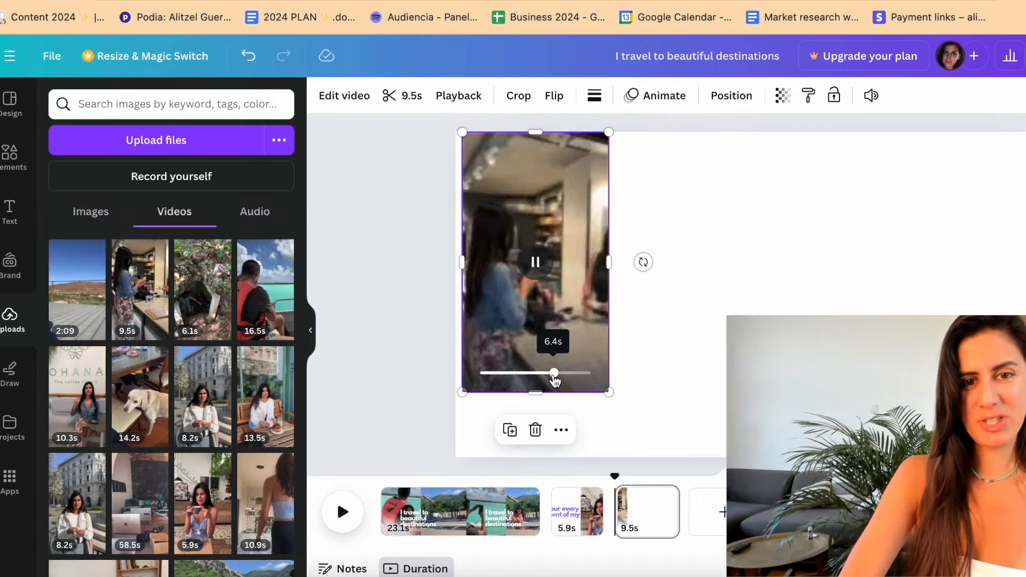
left_click(537, 244)
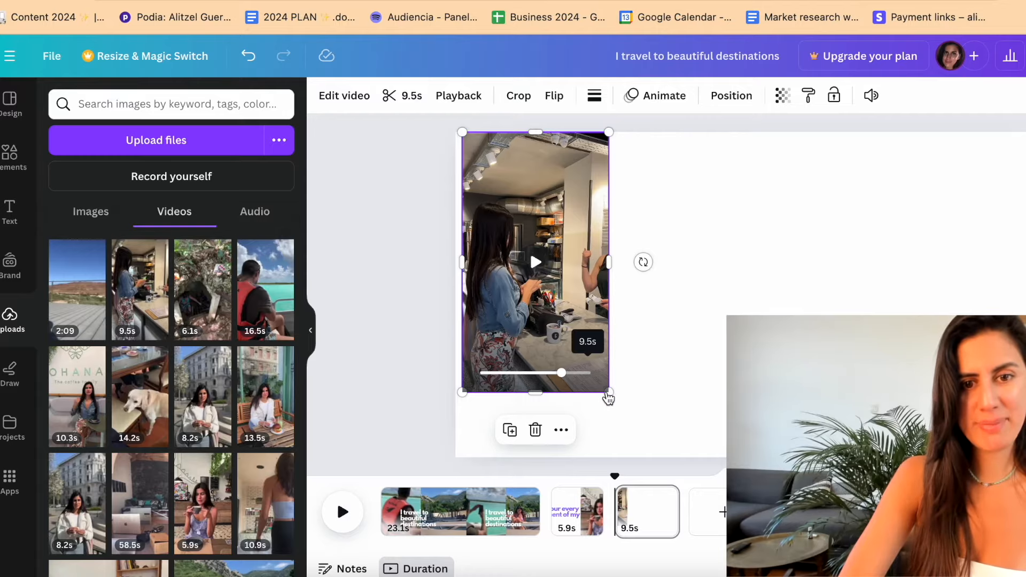
left_click_drag(610, 394, 704, 240)
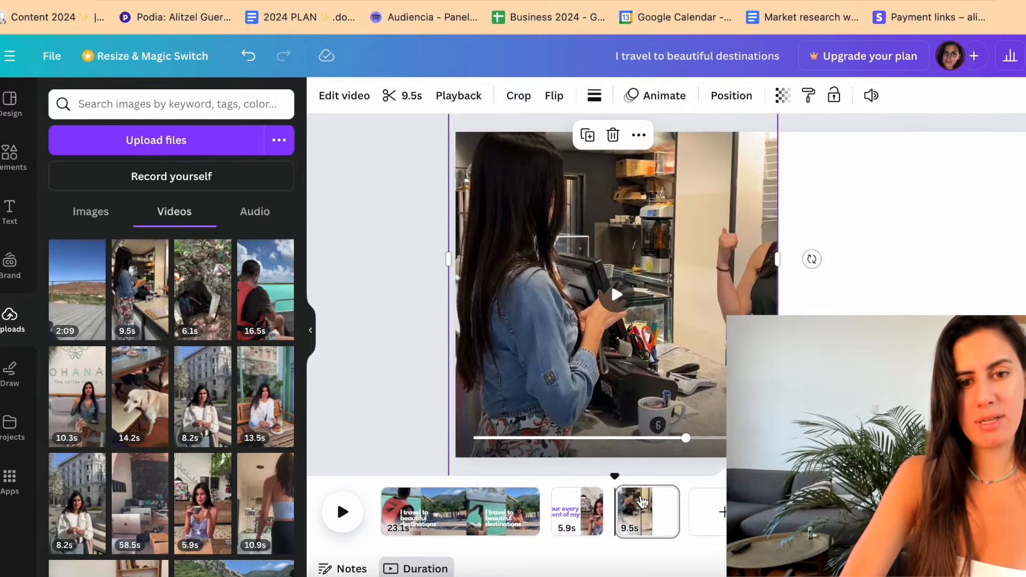
left_click(637, 508)
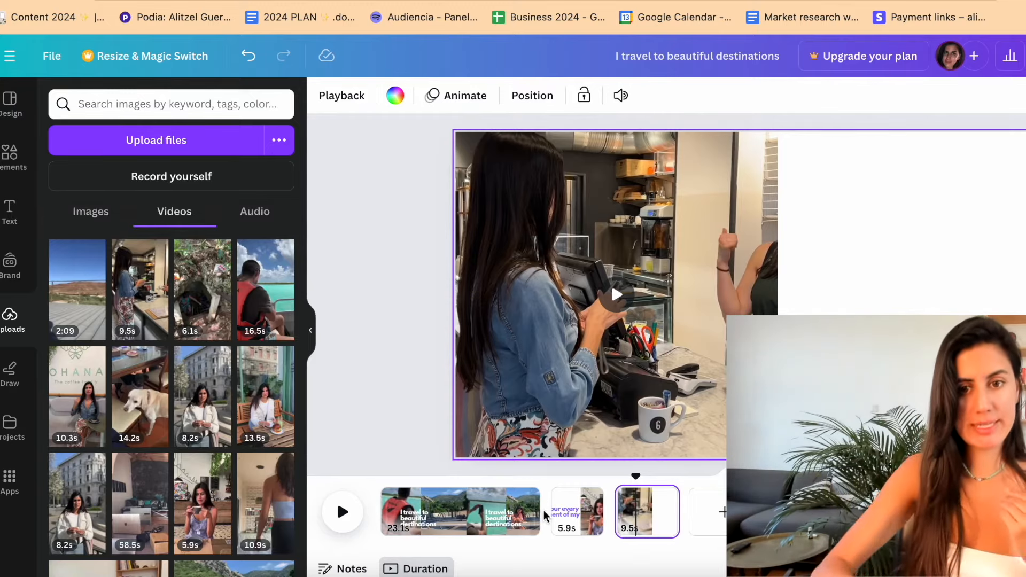
- Copy the "I savour every moment of my day" heading onto the right side of the café counter page and play that page
left_click(577, 511)
left_click(637, 361)
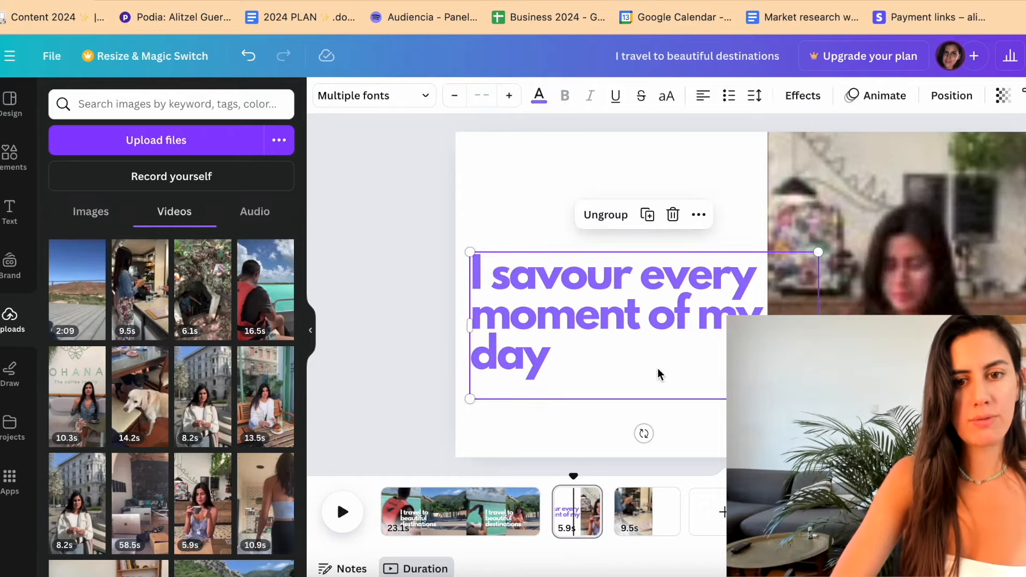
left_click(635, 512)
left_click(858, 312)
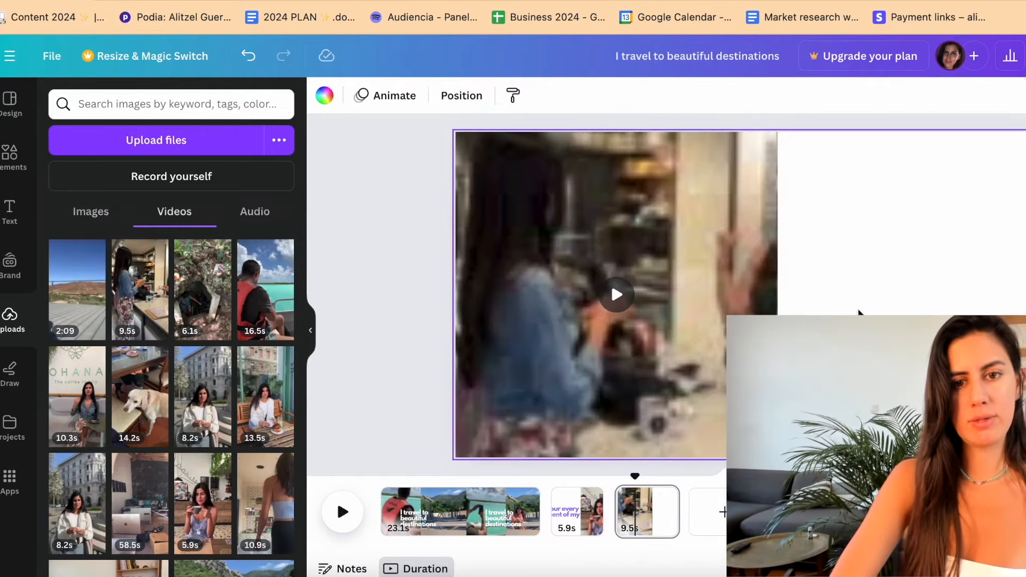
key("ctrl+v")
left_click_drag(731, 311, 997, 308)
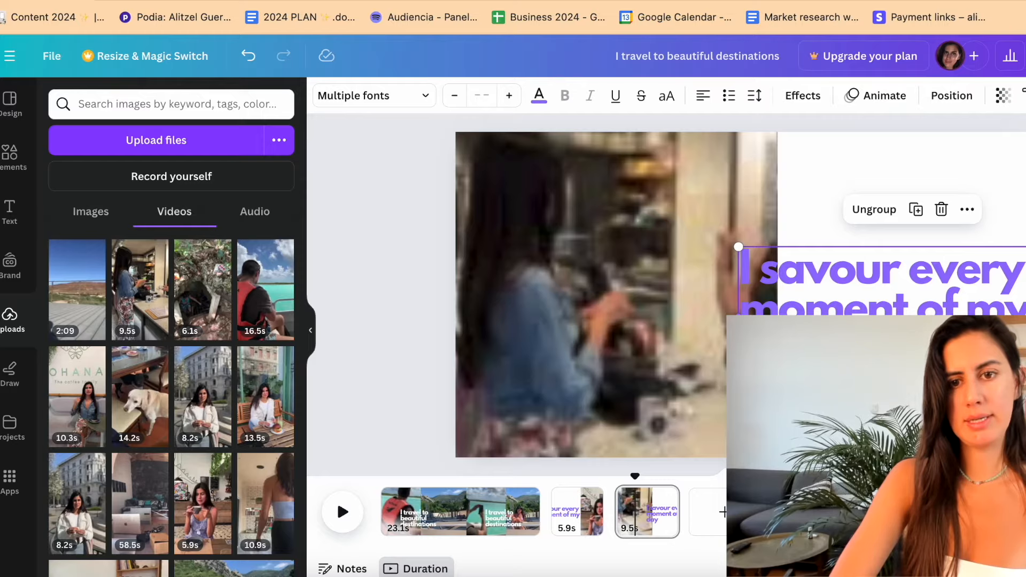
scroll(591, 329, "down", 3)
left_click(592, 333)
left_click(622, 507)
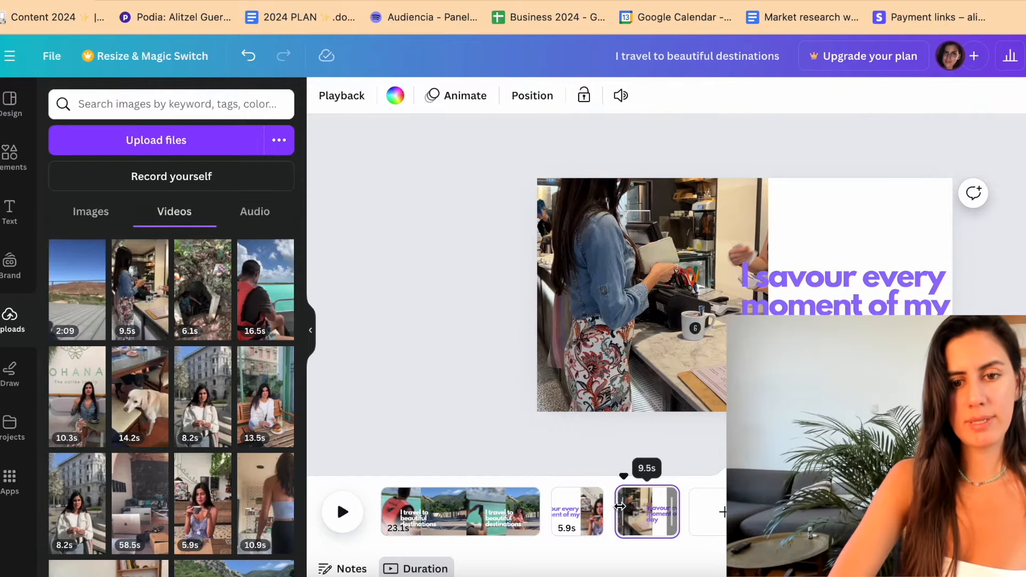
key("space")
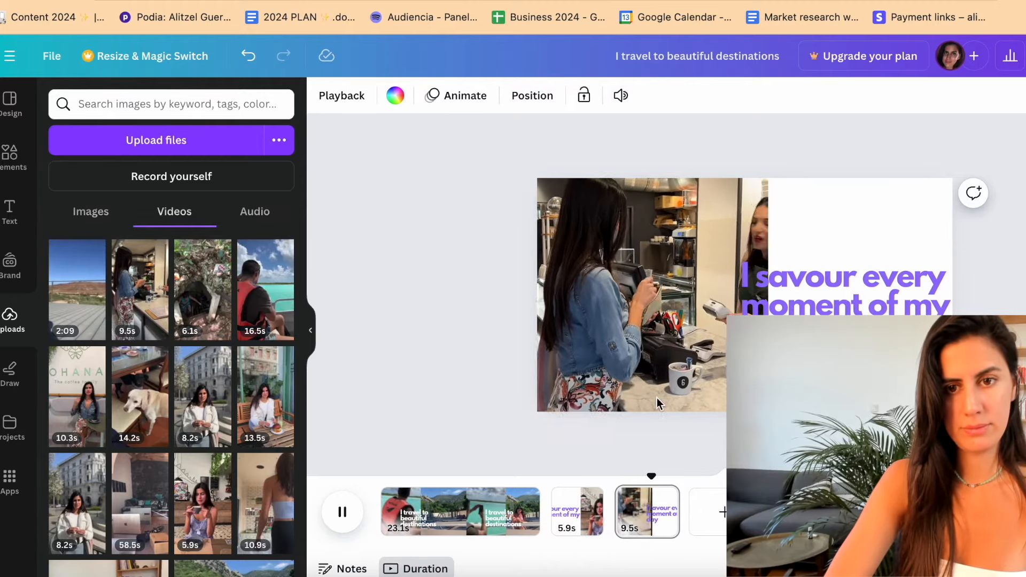
key("space")
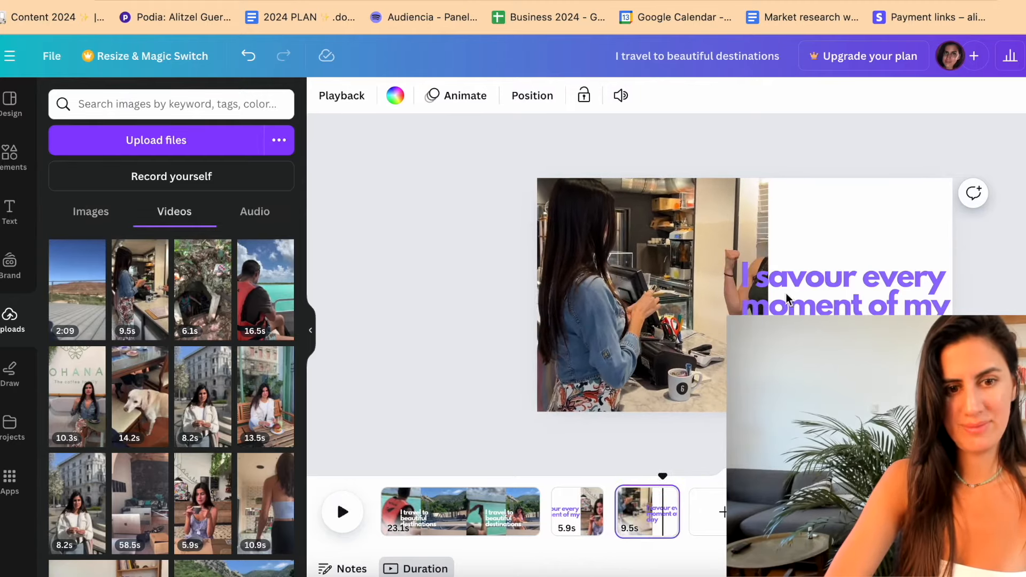
- Replace the heading on the café counter page with "Abundance flows to me" and "I am generous" below it, and move it slightly up and left
left_click(747, 309)
double_click(801, 294)
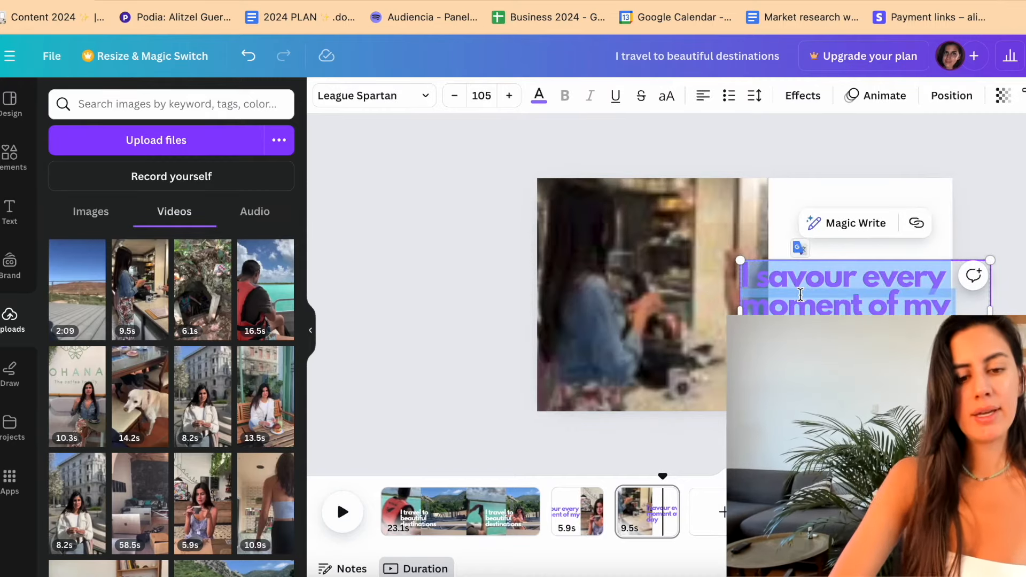
type("Abundance")
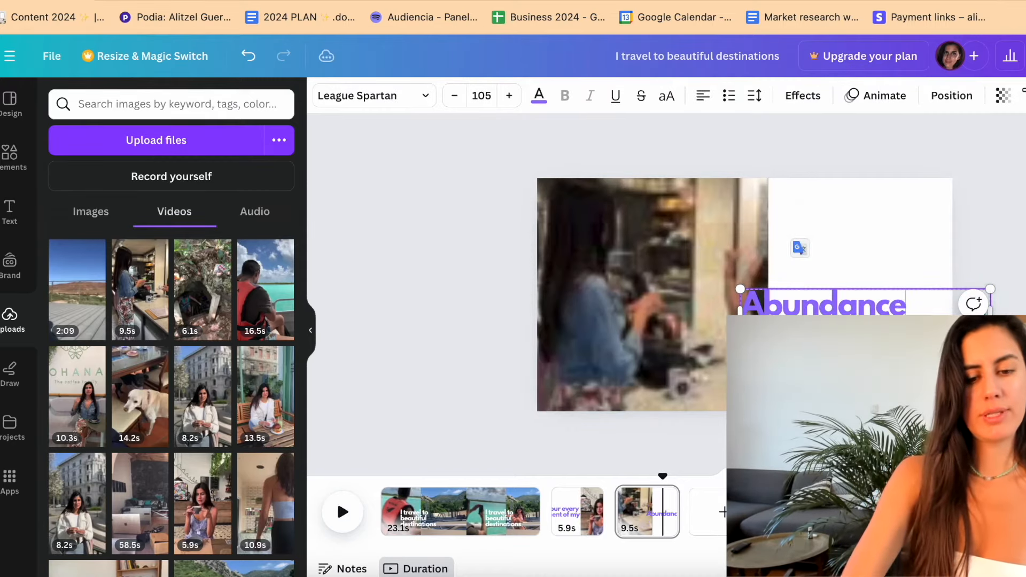
type(" flows to me")
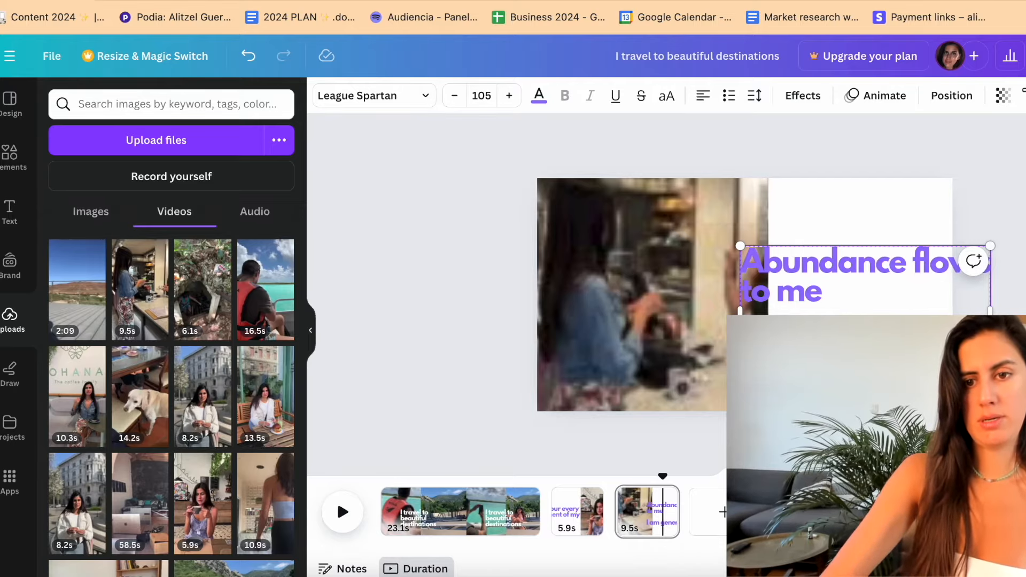
left_click(631, 348)
left_click(791, 336)
left_click_drag(791, 336, 770, 319)
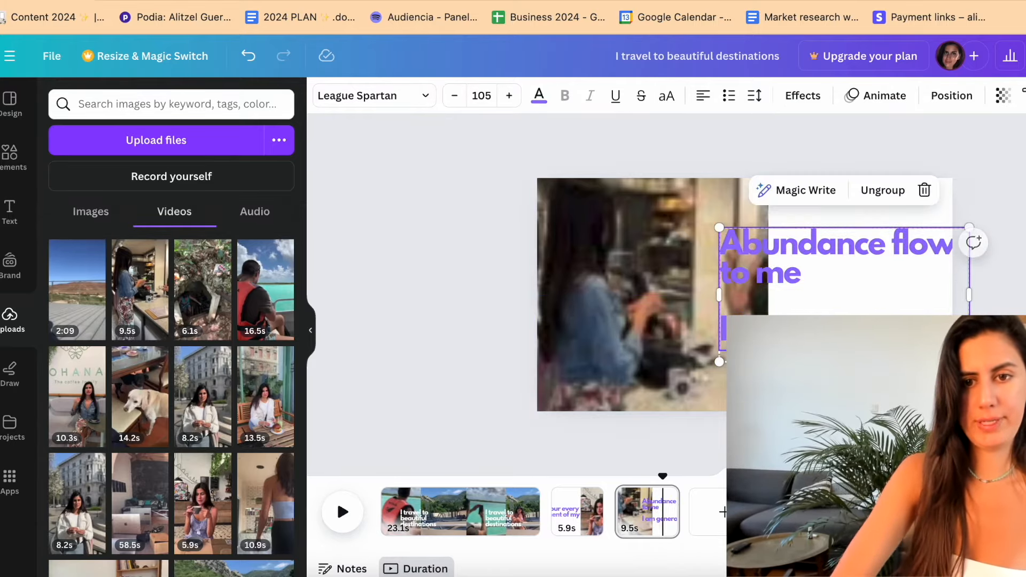
left_click(436, 325)
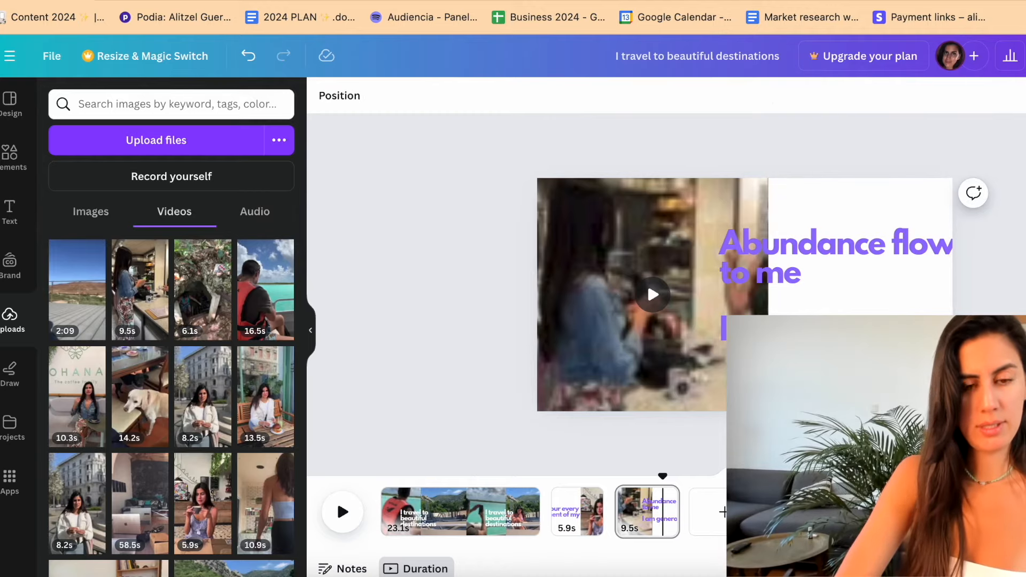
- Add another page at the end of the video and place the uploaded 14.2 s clip of the white dog on it
left_click(723, 512)
left_click(140, 397)
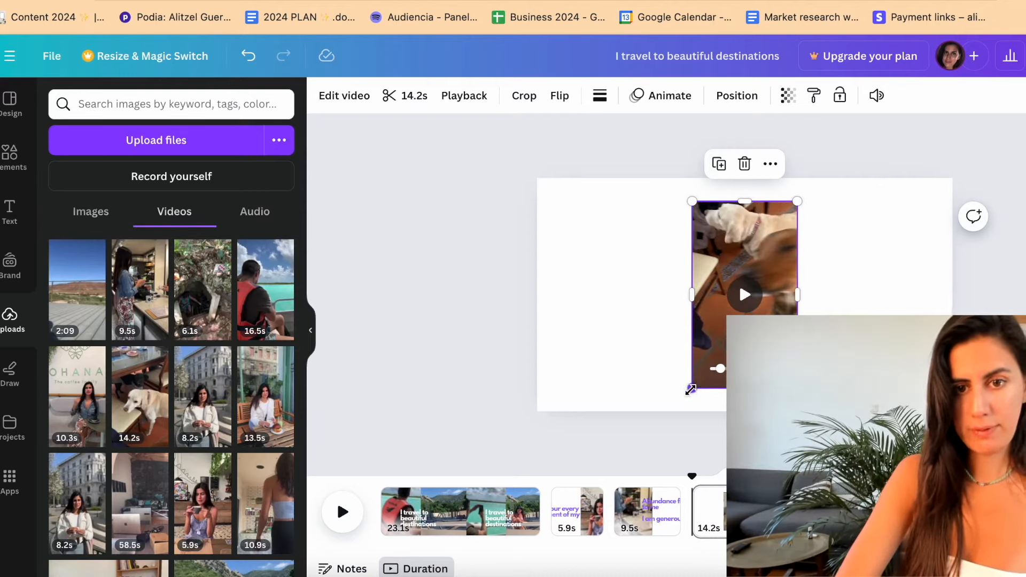
- Enlarge the white dog clip beyond full page height and place it against the page's left edge
left_click_drag(693, 389, 546, 458)
left_click_drag(674, 306, 577, 275)
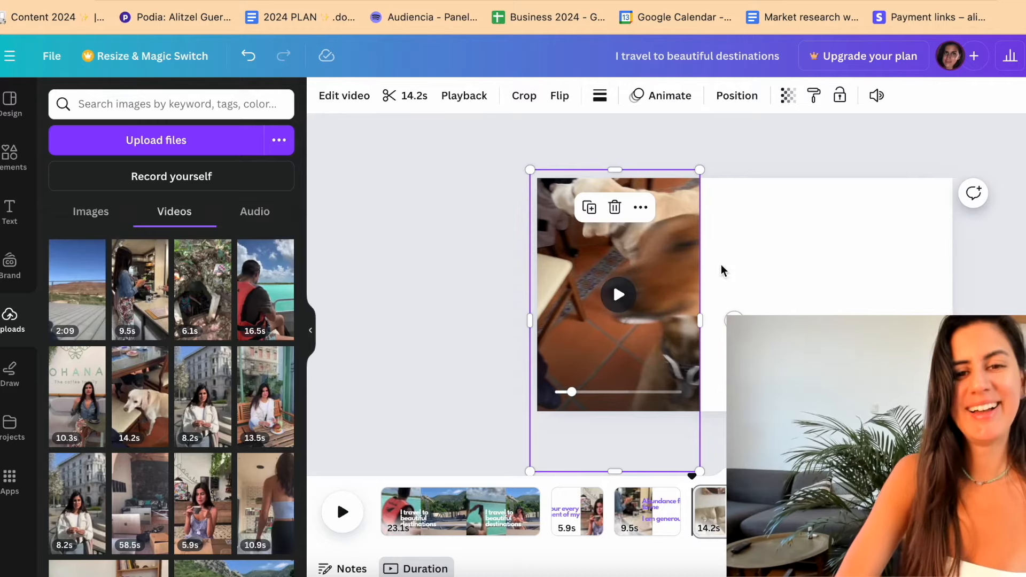
left_click(714, 521)
left_click(613, 320)
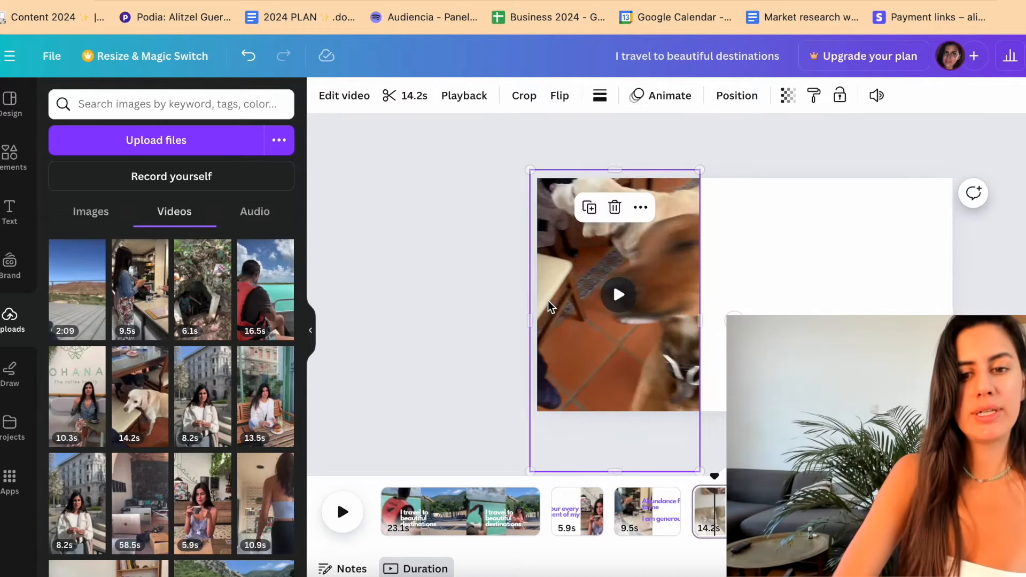
left_click(761, 289)
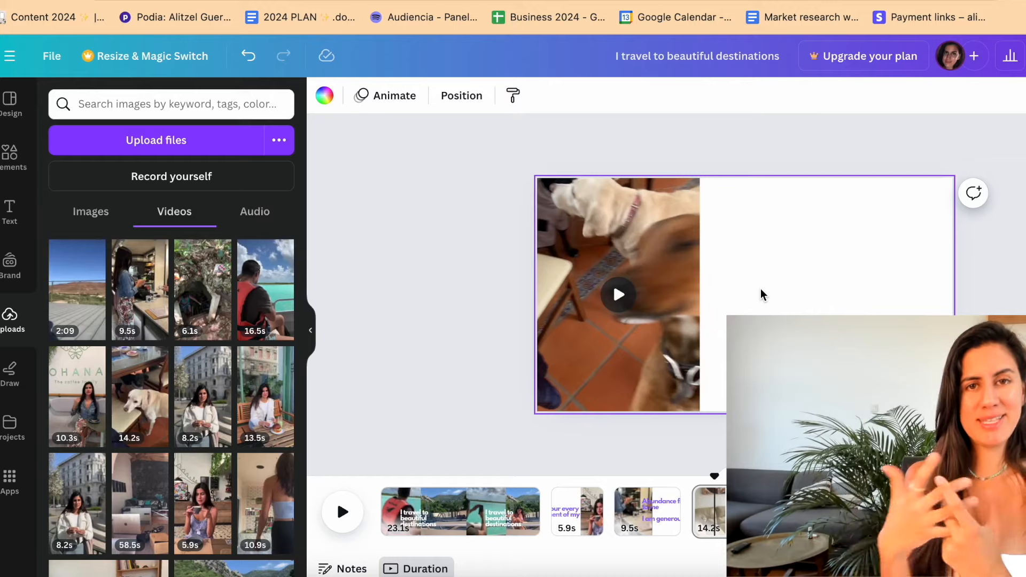
- Enlarge the dog clip to about two-thirds of the page width, preview the page, and move the clip to the right edge
left_click(668, 303)
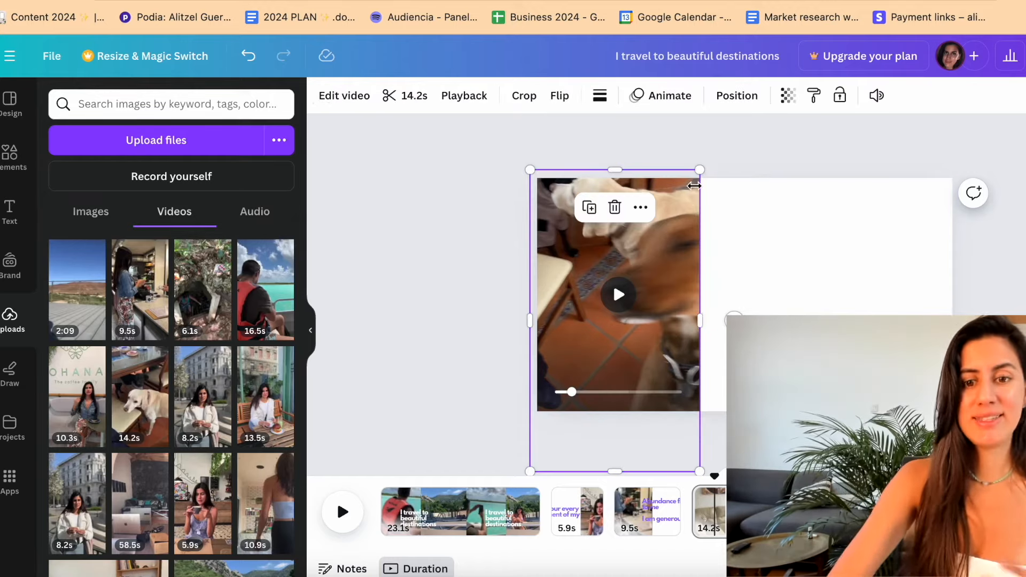
left_click_drag(698, 171, 802, 115)
left_click_drag(630, 293, 739, 280)
left_click(722, 522)
key("space")
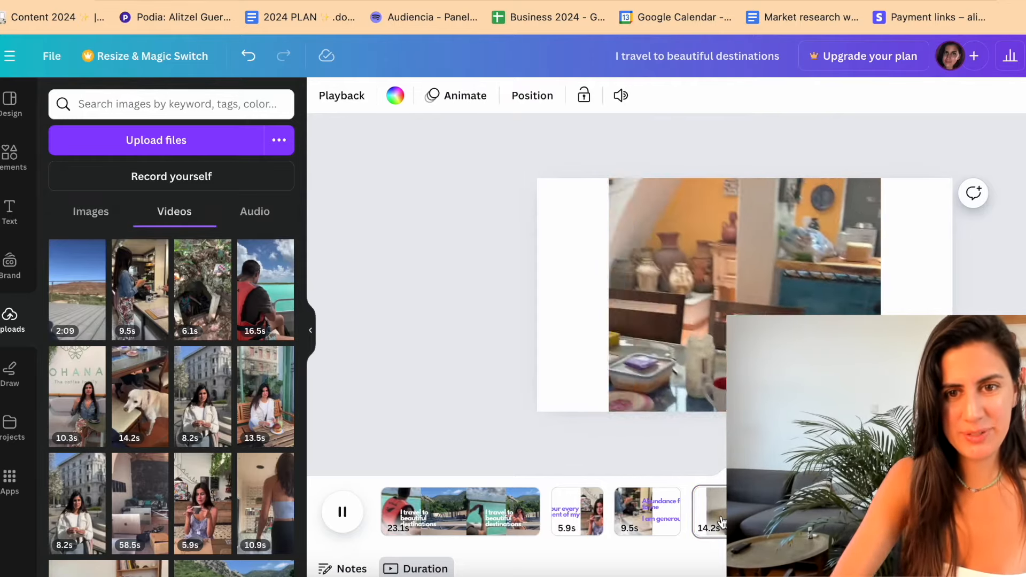
key("space")
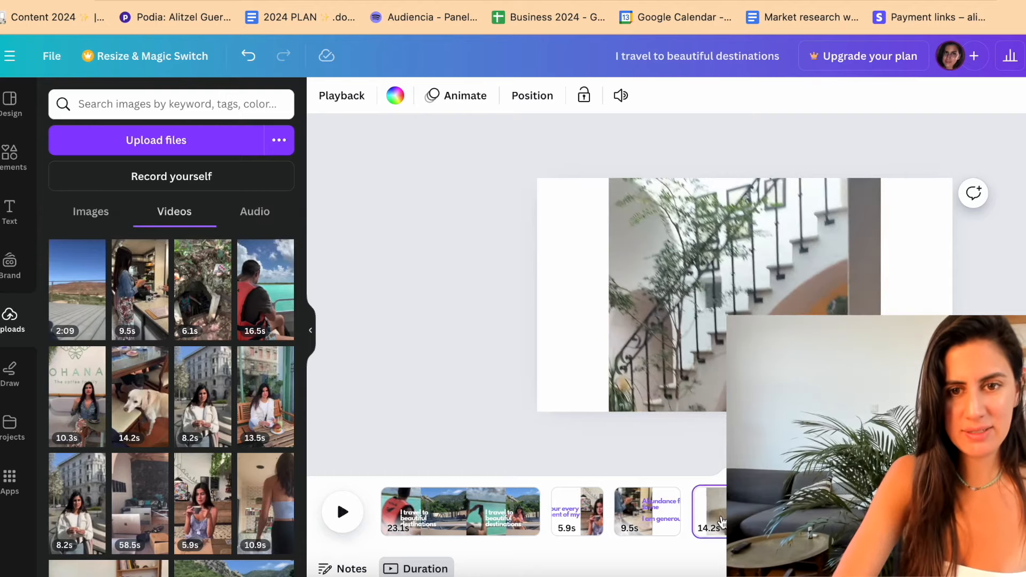
left_click(704, 325)
left_click_drag(681, 306, 741, 305)
- Copy the "Abundance flows to me" / "I am generous" heading from the café counter page onto the left side of the dog page
left_click(648, 527)
left_click(725, 341)
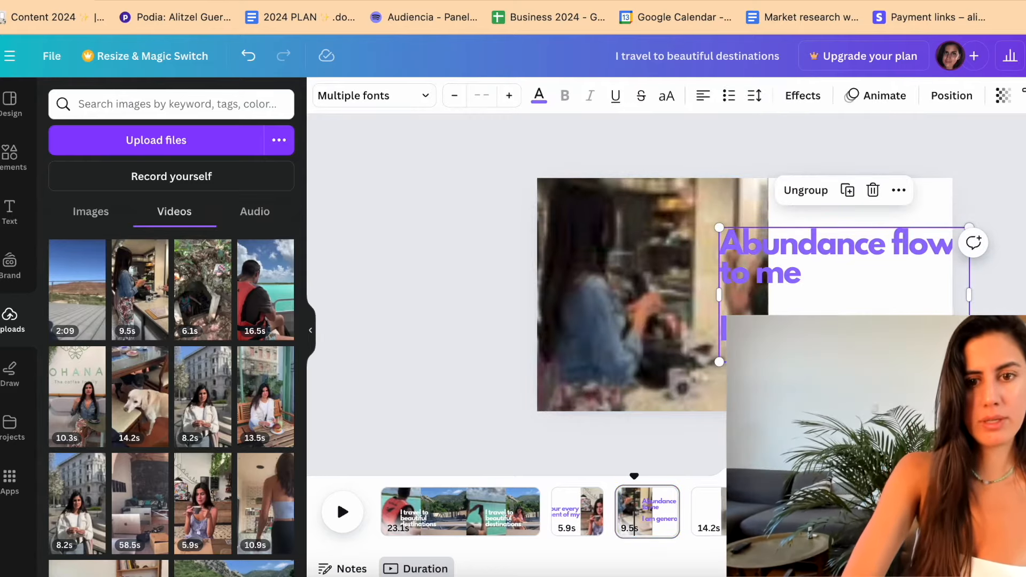
left_click(709, 513)
left_click(671, 289)
key("ctrl+v")
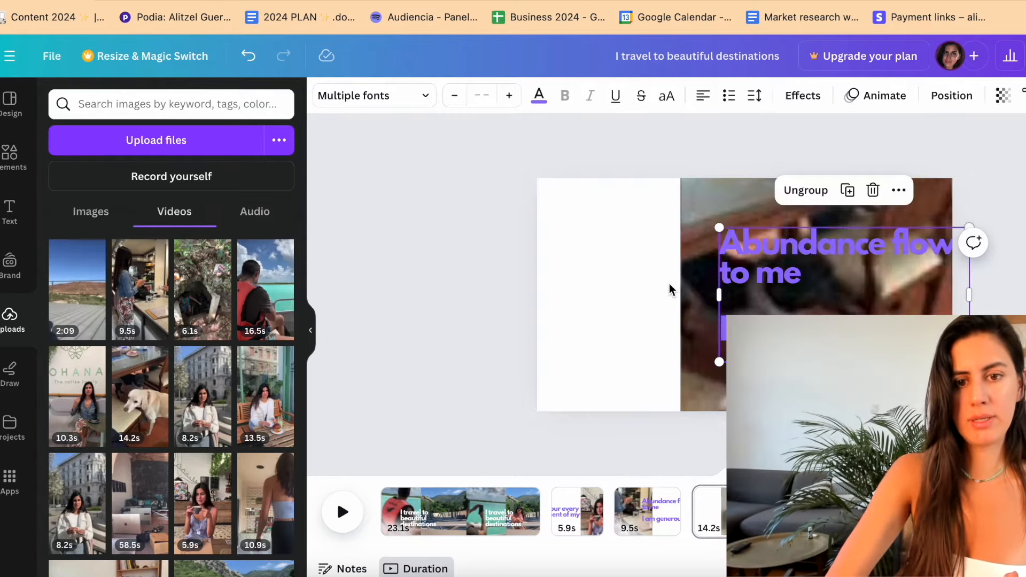
left_click_drag(744, 281, 602, 291)
left_click(884, 251)
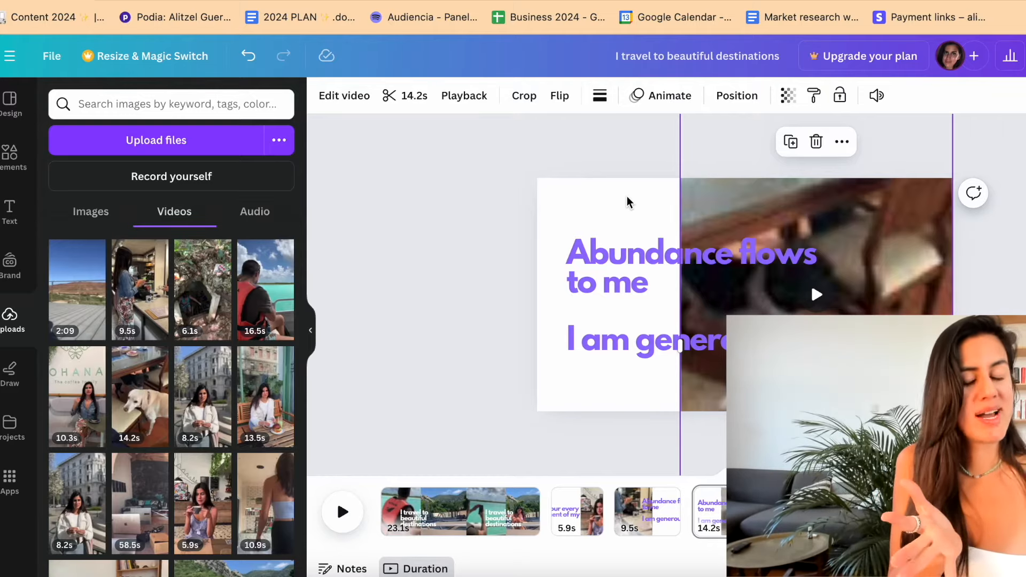
- Replace the dog page's heading with "I enjoy my time with my lovely family" and add a blank page at the end of the video
triple_click(603, 278)
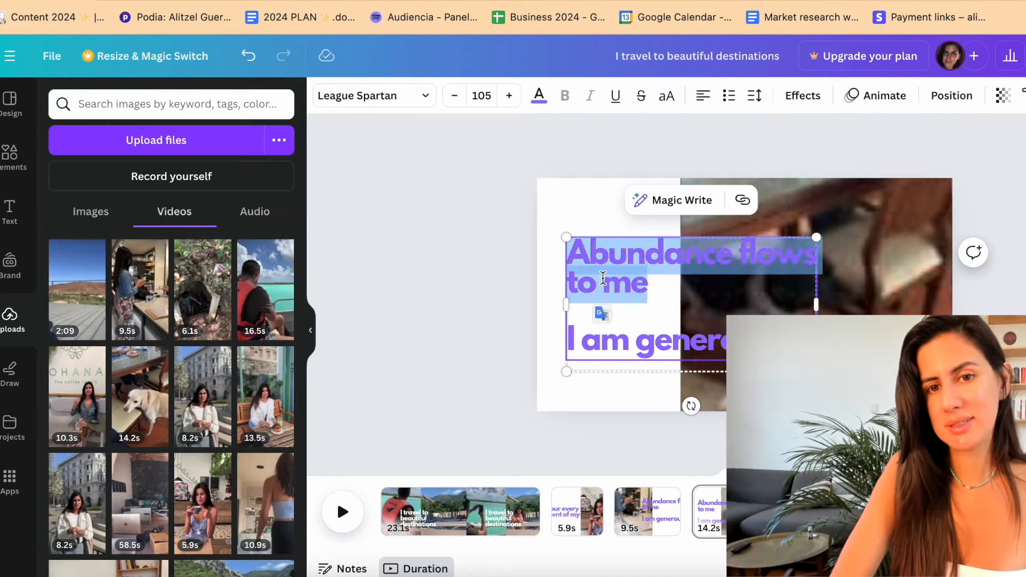
key("ctrl+a")
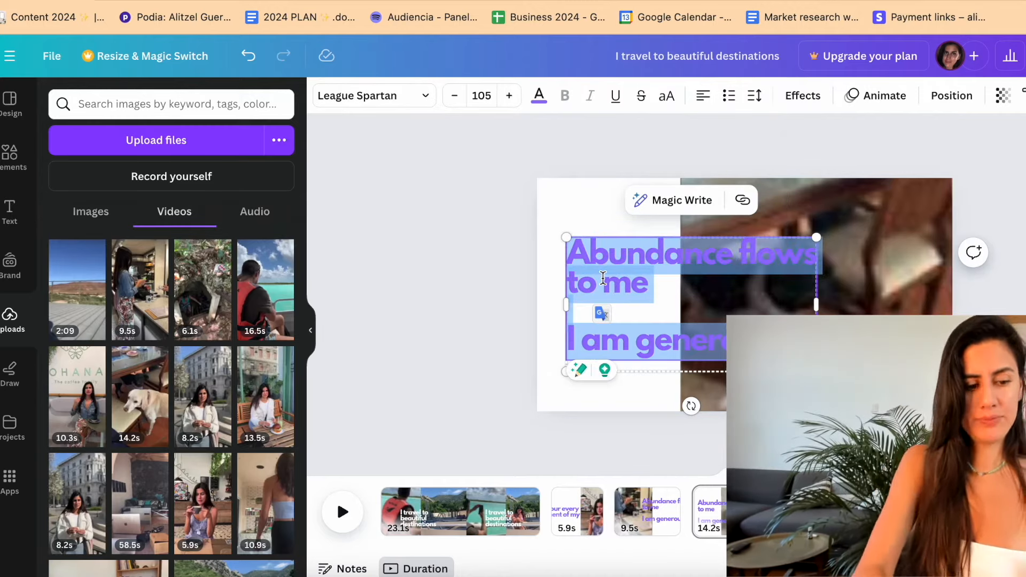
key("BackSpace")
type("I enjoy my")
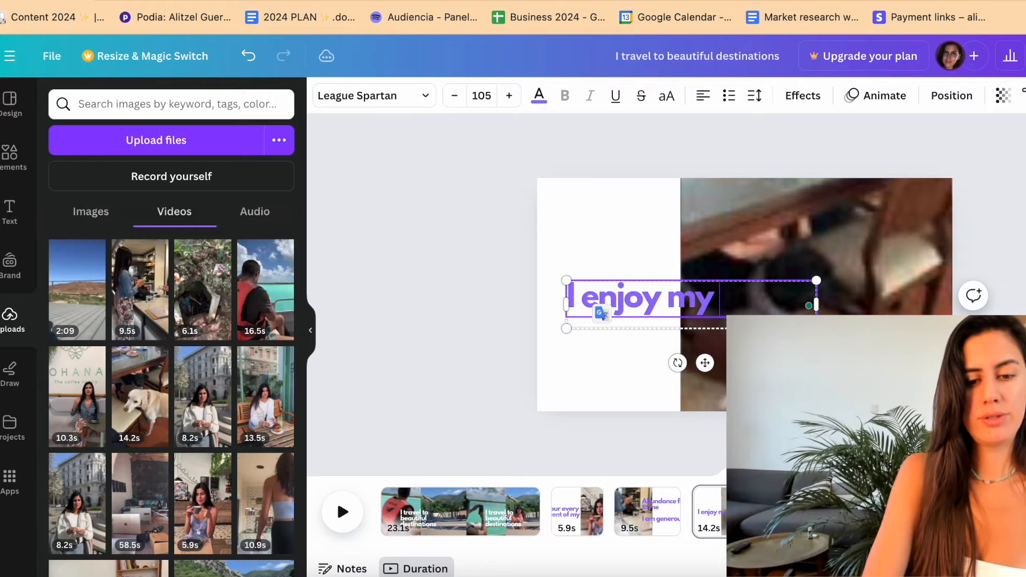
type(" time wi")
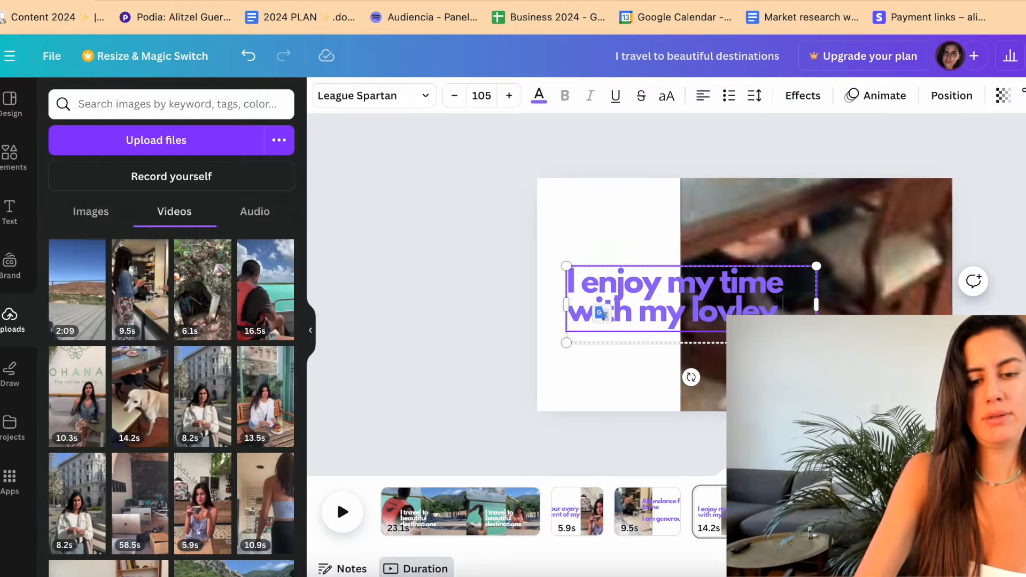
type("th my lovely family")
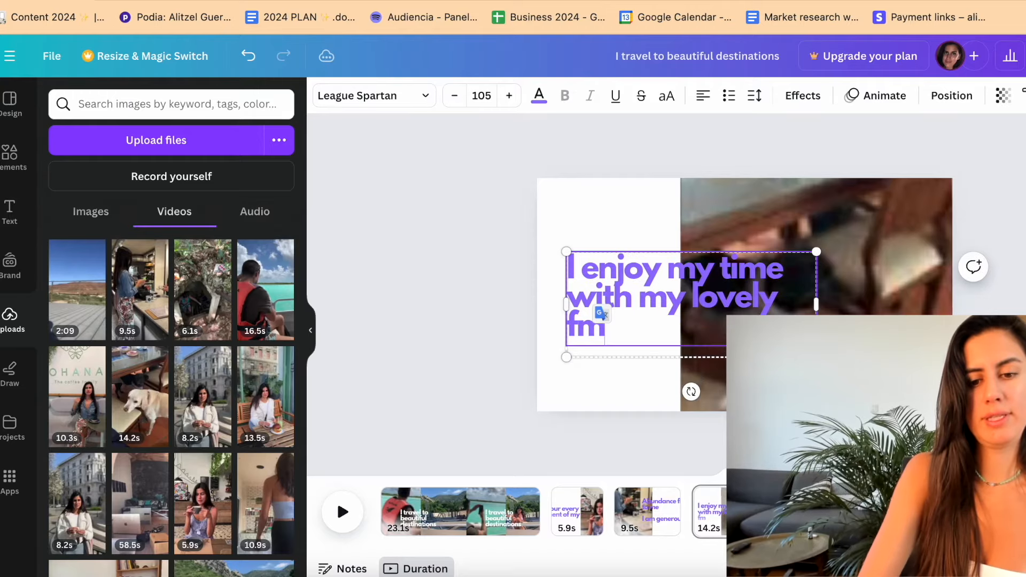
left_click(531, 282)
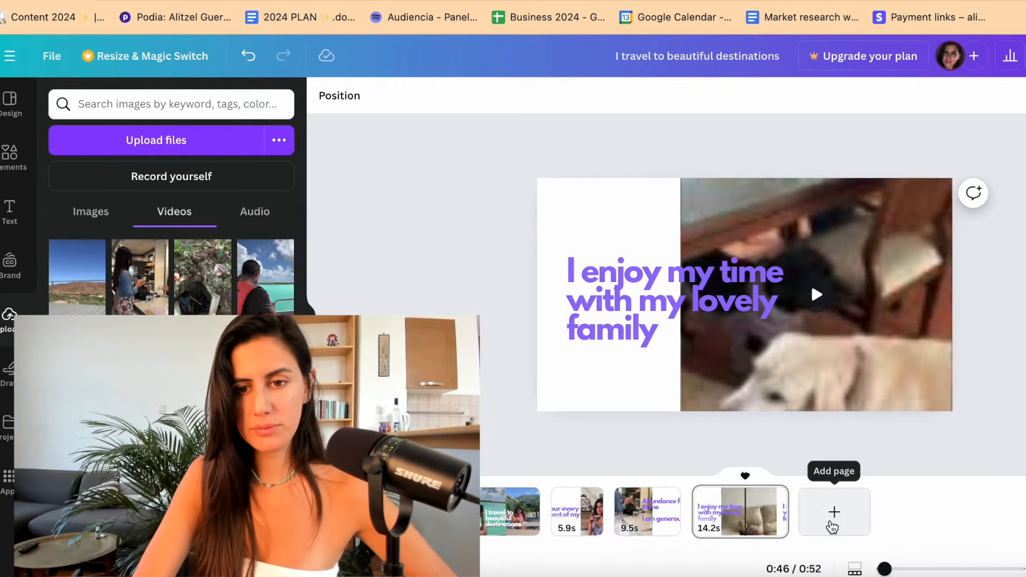
left_click(833, 529)
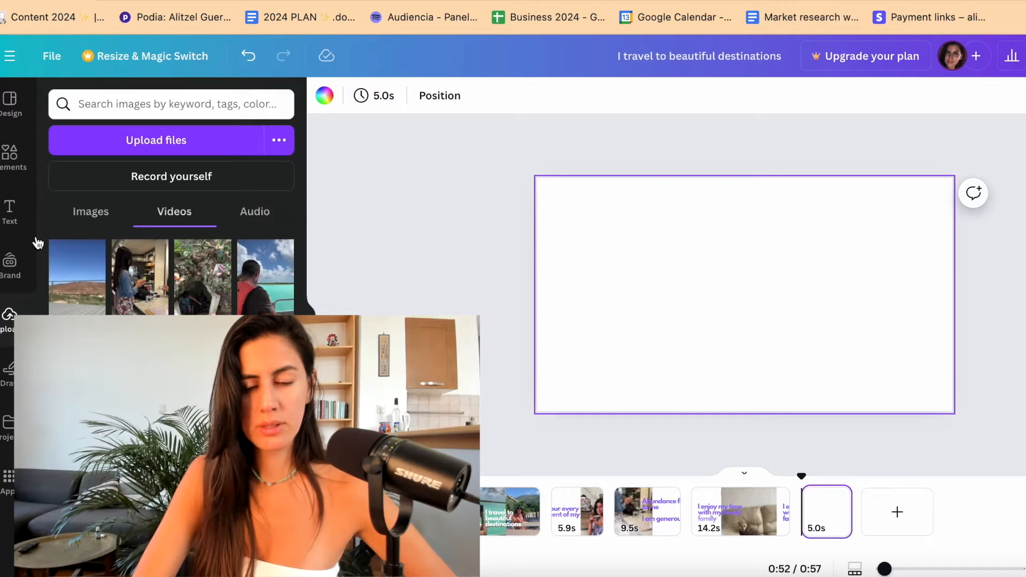
- Browse the font combinations, try the "Tech glitch" one on the dog page, and delete it
left_click(751, 513)
left_click(649, 278)
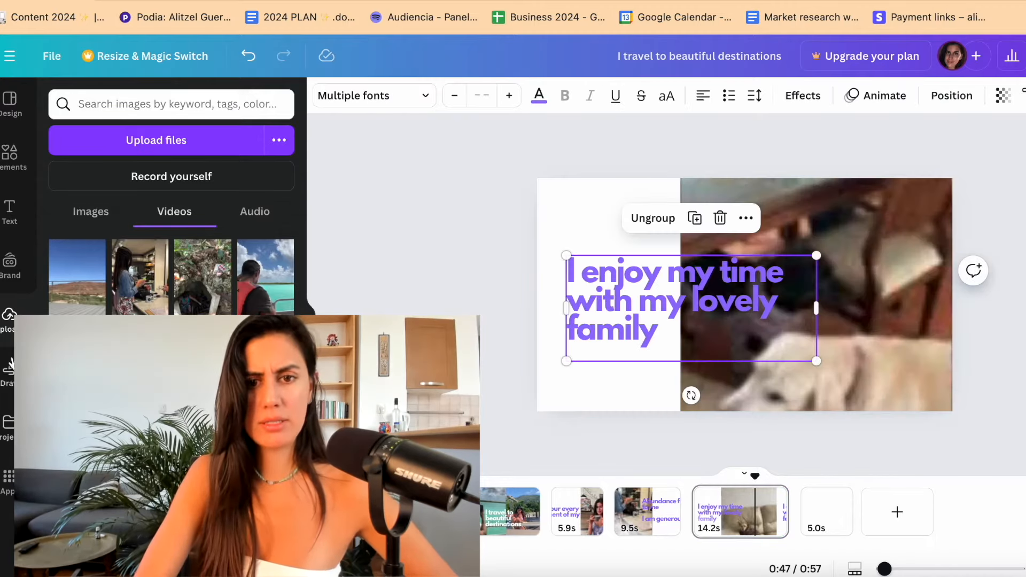
left_click(9, 211)
scroll(171, 240, "down", 5)
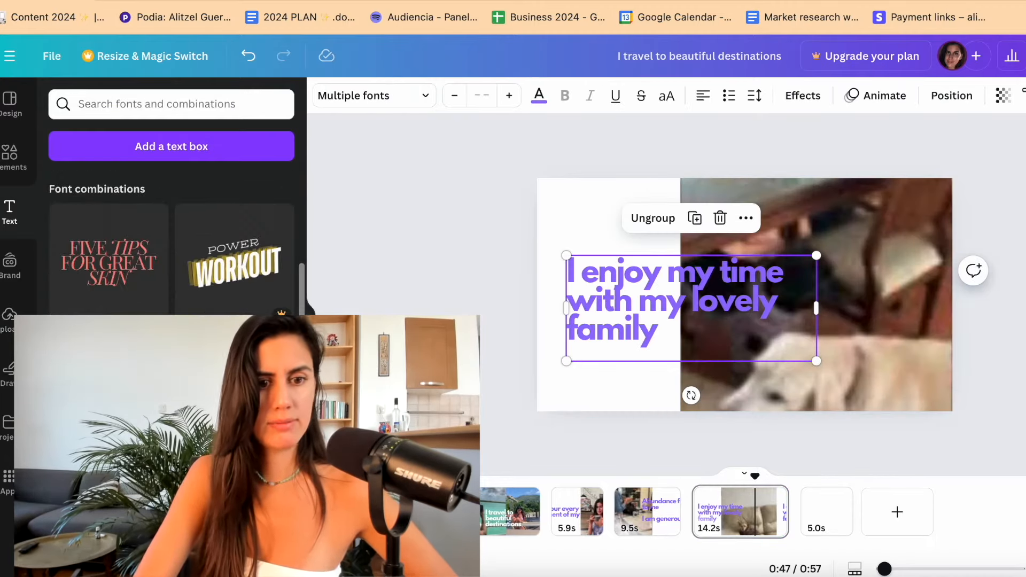
scroll(171, 241, "down", 5)
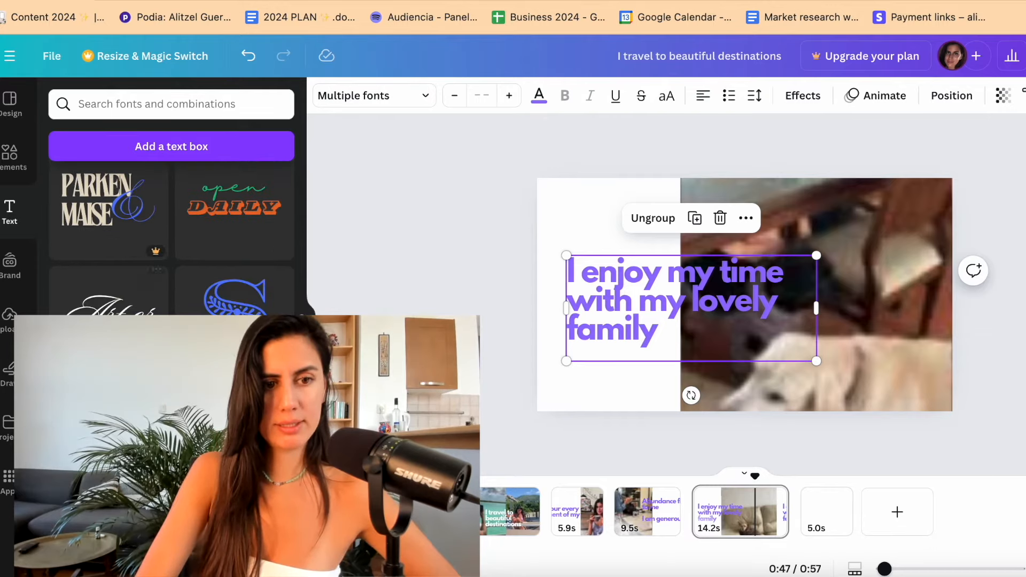
scroll(171, 241, "down", 6)
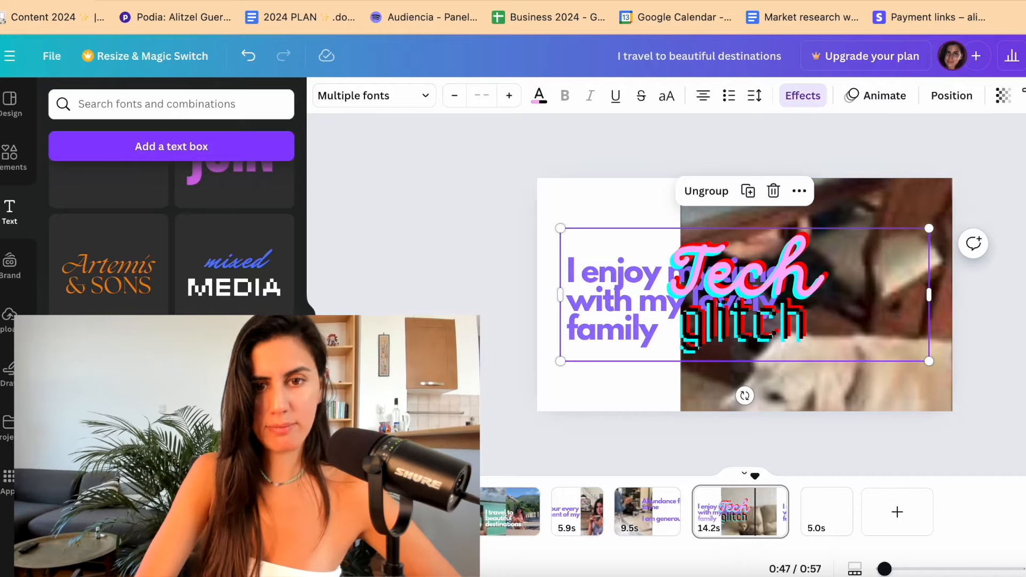
key("Delete")
scroll(171, 237, "down", 4)
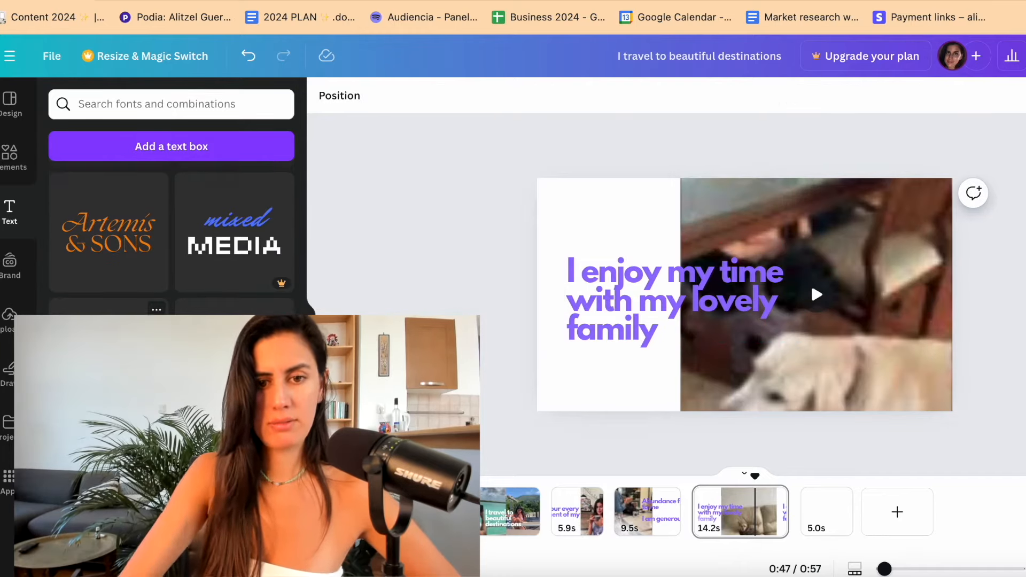
scroll(171, 238, "up", 5)
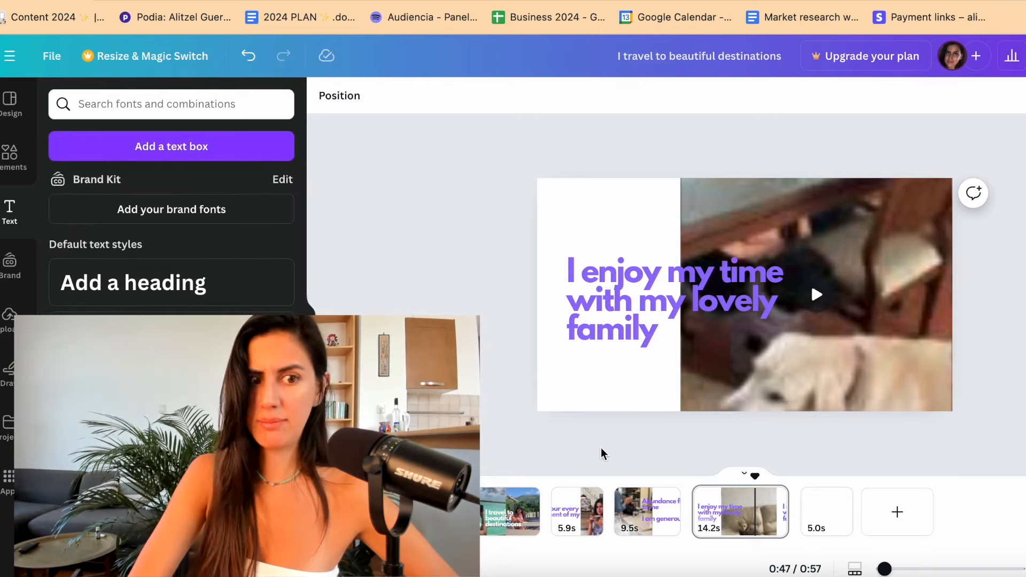
- Place the uploaded 8.2 s clip of the woman in the white jacket on the blank last page
left_click(817, 528)
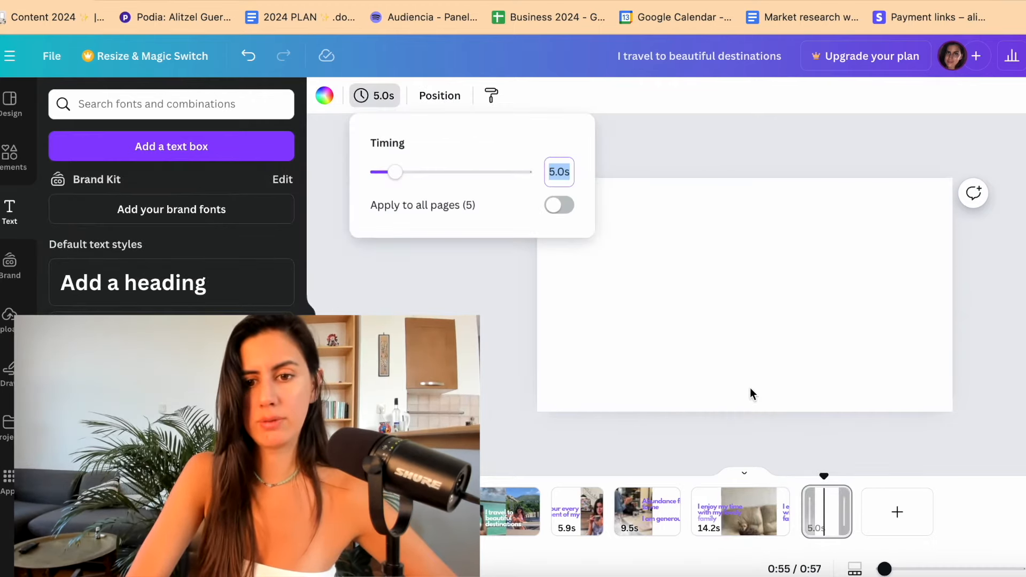
left_click(431, 265)
key("Delete")
left_click(823, 517)
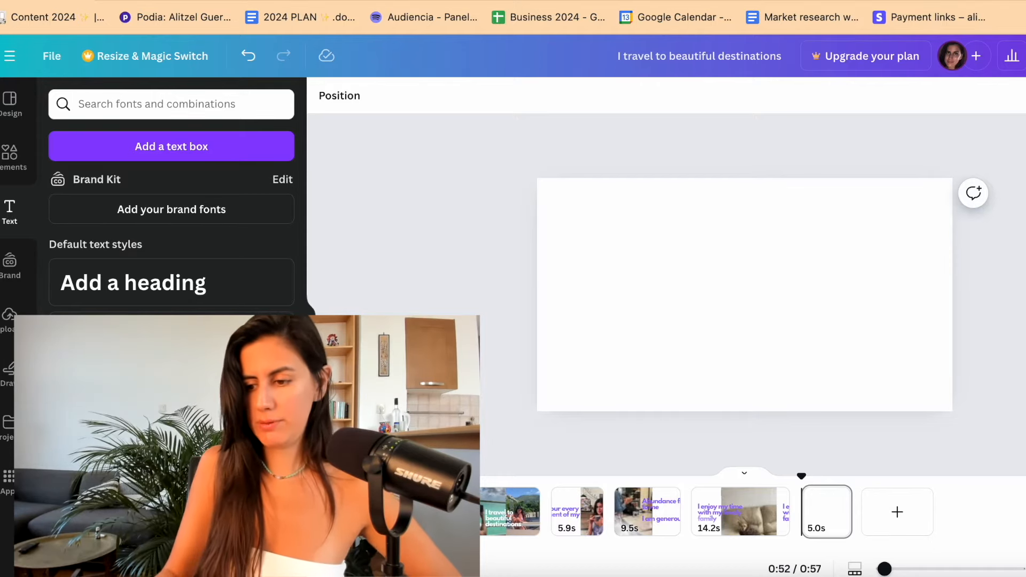
left_click(9, 318)
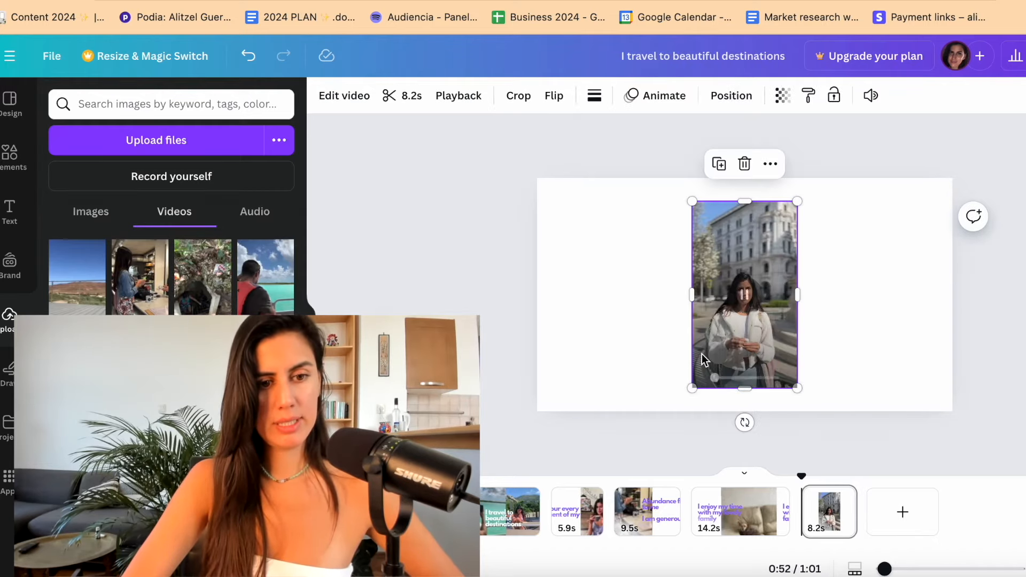
- Enlarge the white jacket clip to fill the whole page and shift it vertically to frame the woman
left_click_drag(691, 386, 546, 559)
left_click_drag(754, 289, 797, 161)
scroll(819, 371, "down", 3)
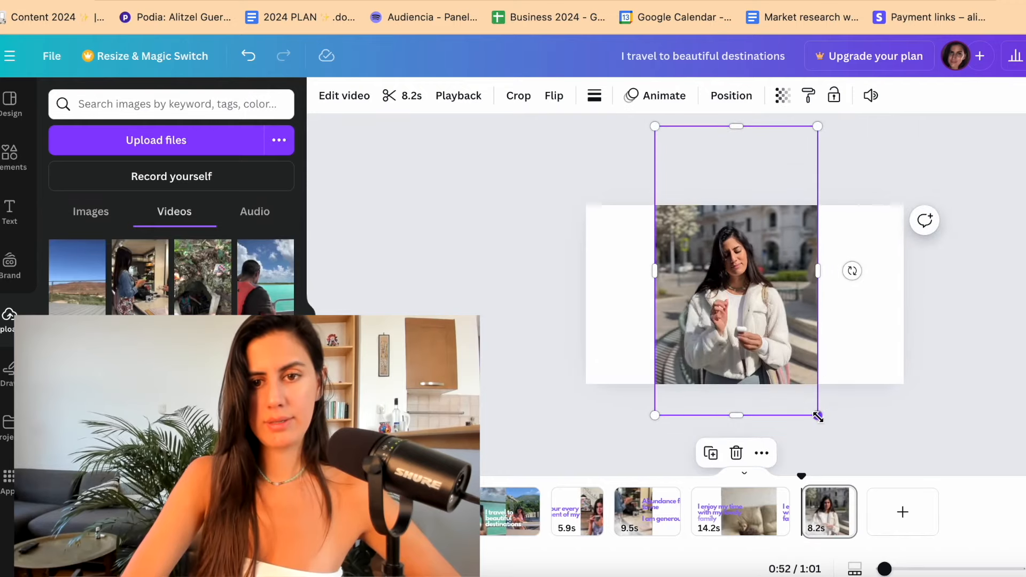
left_click_drag(817, 418, 963, 488)
left_click_drag(789, 295, 720, 231)
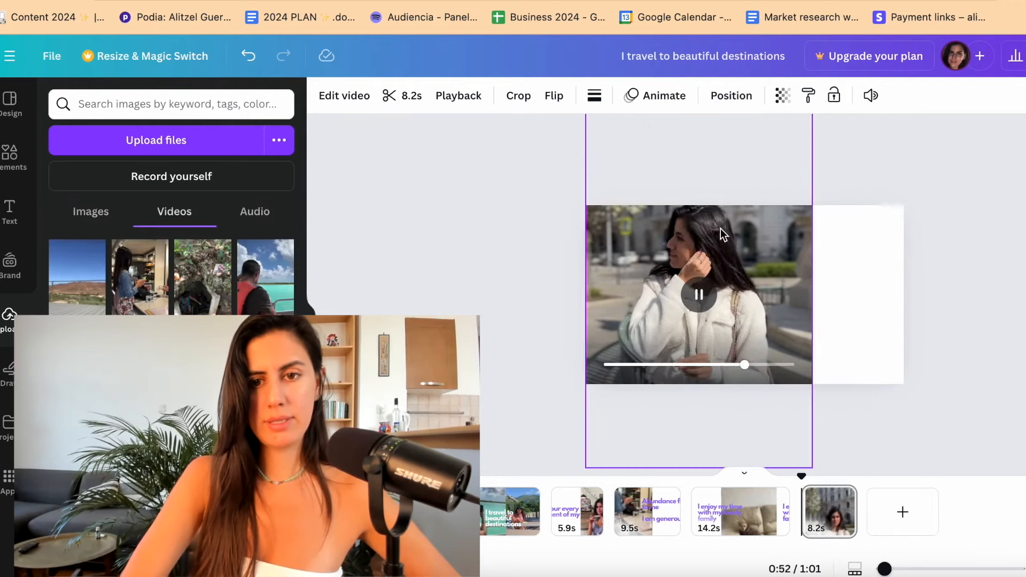
left_click_drag(816, 471, 904, 474)
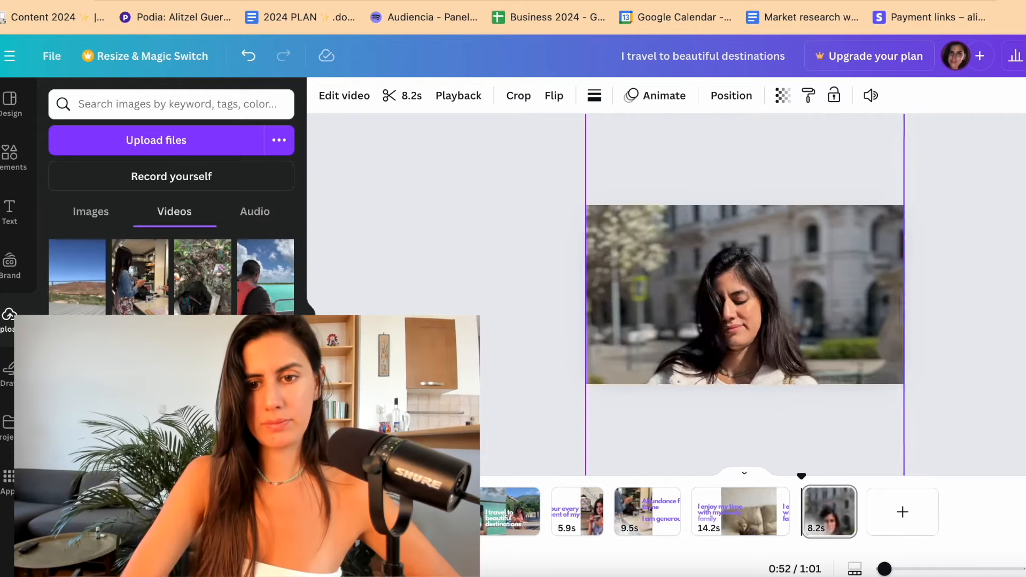
left_click_drag(810, 289, 808, 222)
- Copy the heading from the dog page onto the white jacket page and replace its text with "I have a peaceful life"
left_click(761, 512)
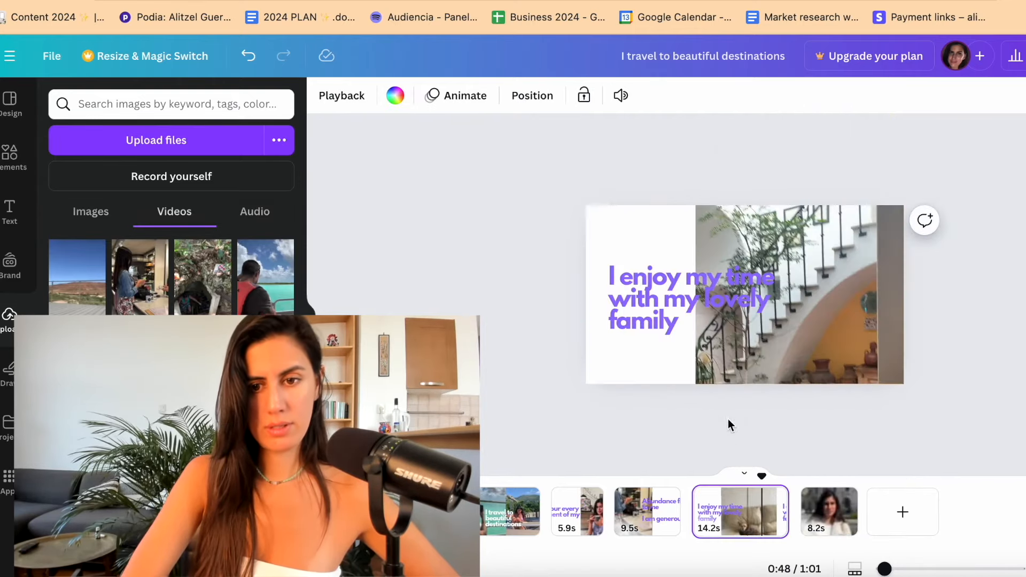
left_click(745, 334)
left_click(832, 519)
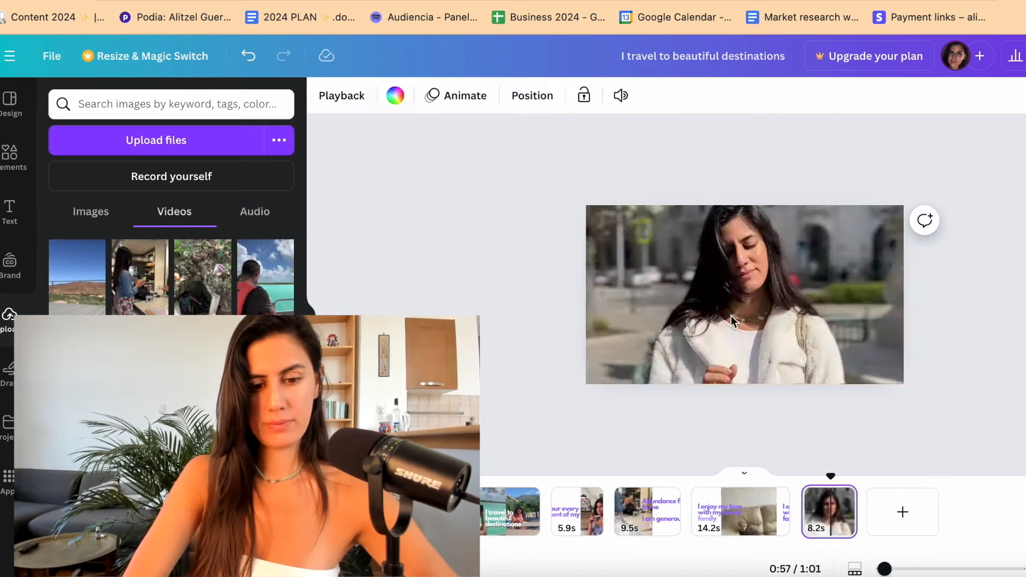
left_click(733, 320)
key("ctrl+v")
double_click(723, 295)
key("BackSpace")
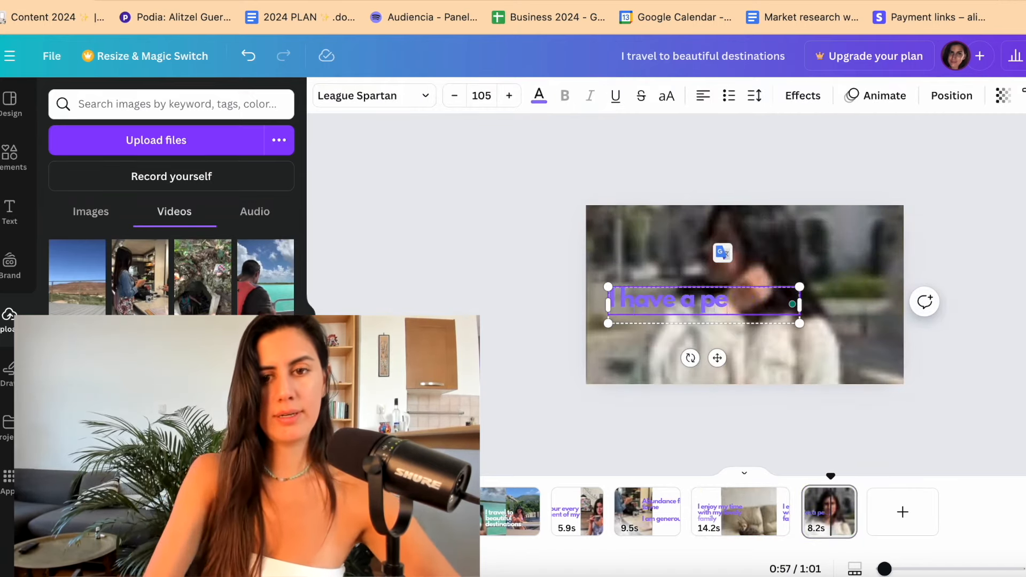
type("life")
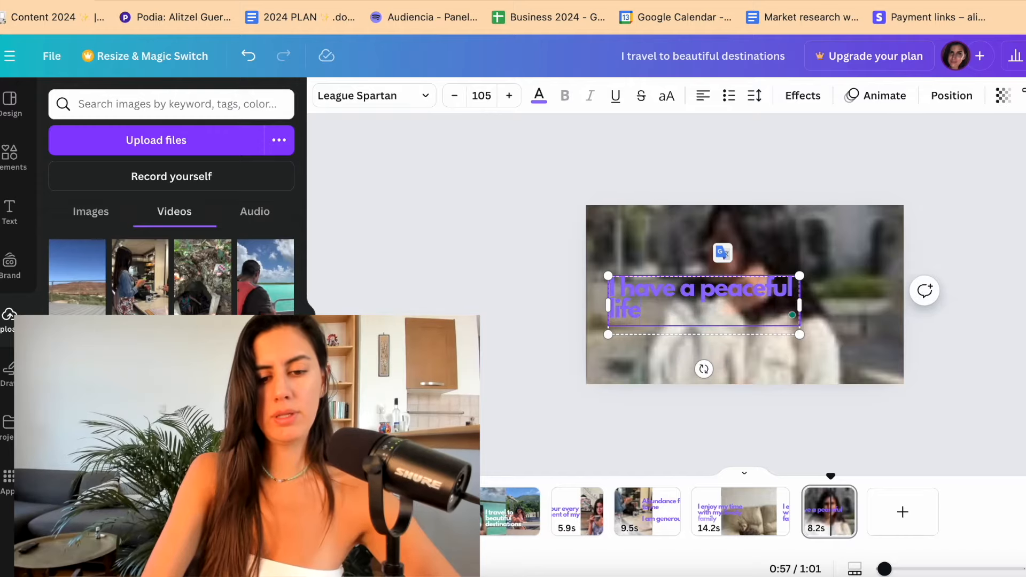
- Colour the "I have a peaceful life" heading white and widen its text box so it fits on one line
key("ctrl+a")
left_click(541, 97)
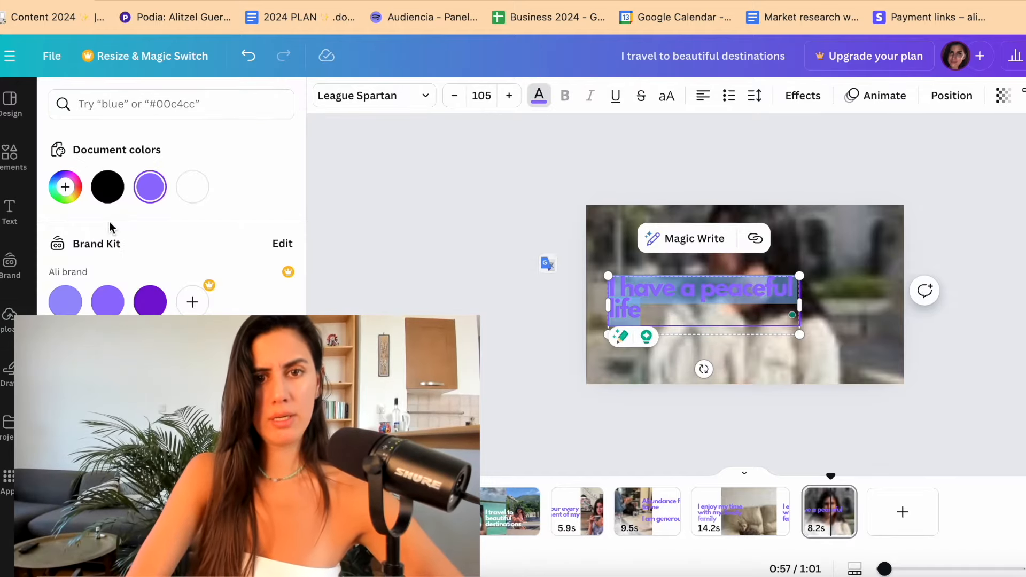
left_click(107, 187)
left_click(193, 187)
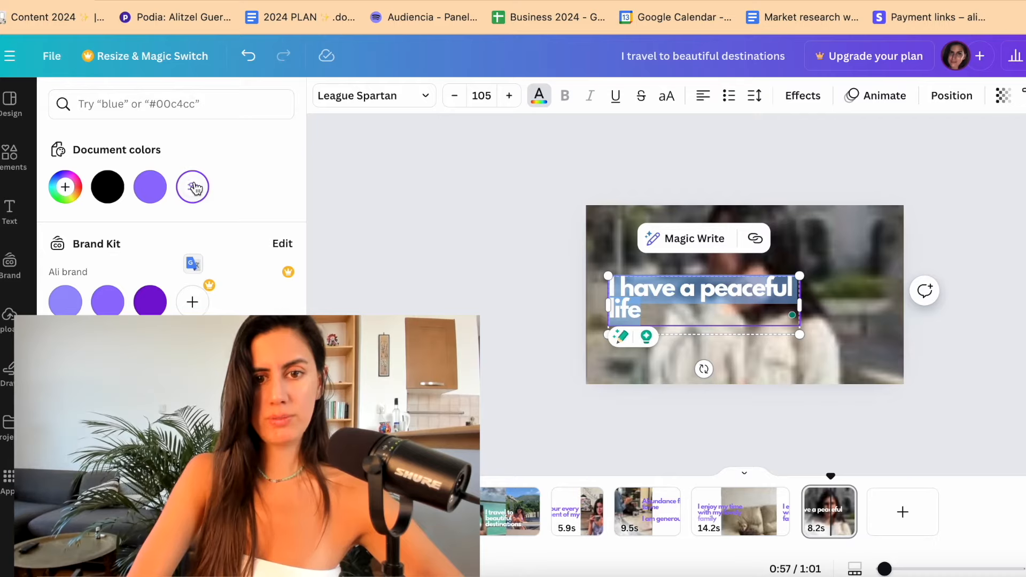
left_click_drag(800, 306, 952, 305)
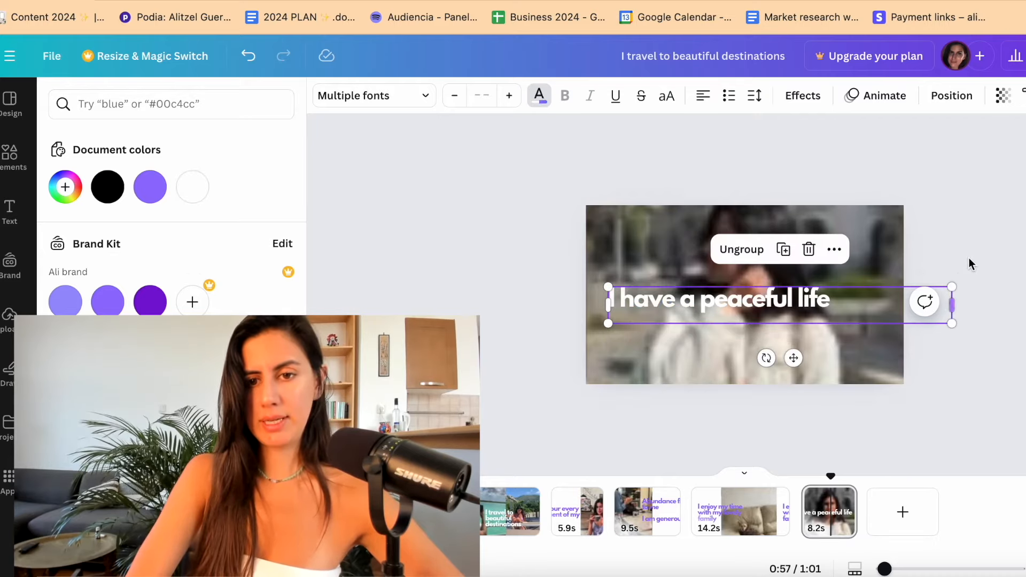
- Move the "I have a peaceful life" heading to the lower edge of the white jacket page and colour it black
left_click(686, 252)
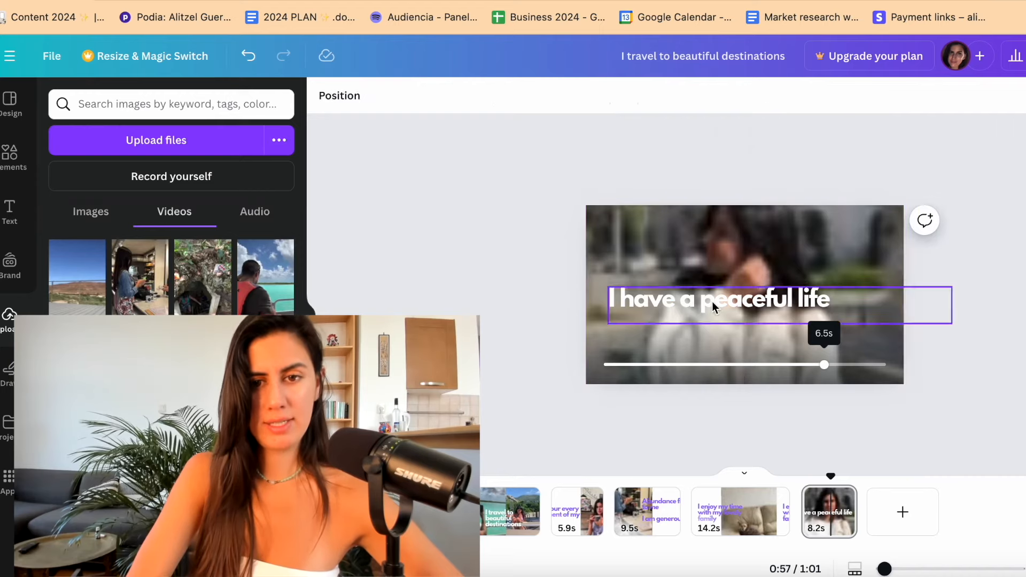
left_click(773, 308)
left_click_drag(773, 307, 779, 364)
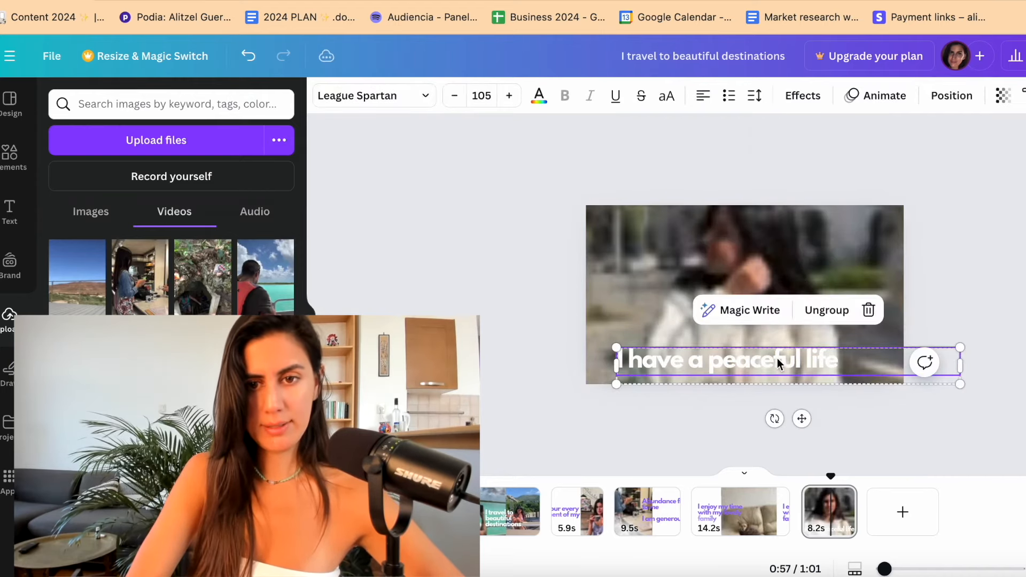
left_click(539, 96)
left_click(108, 186)
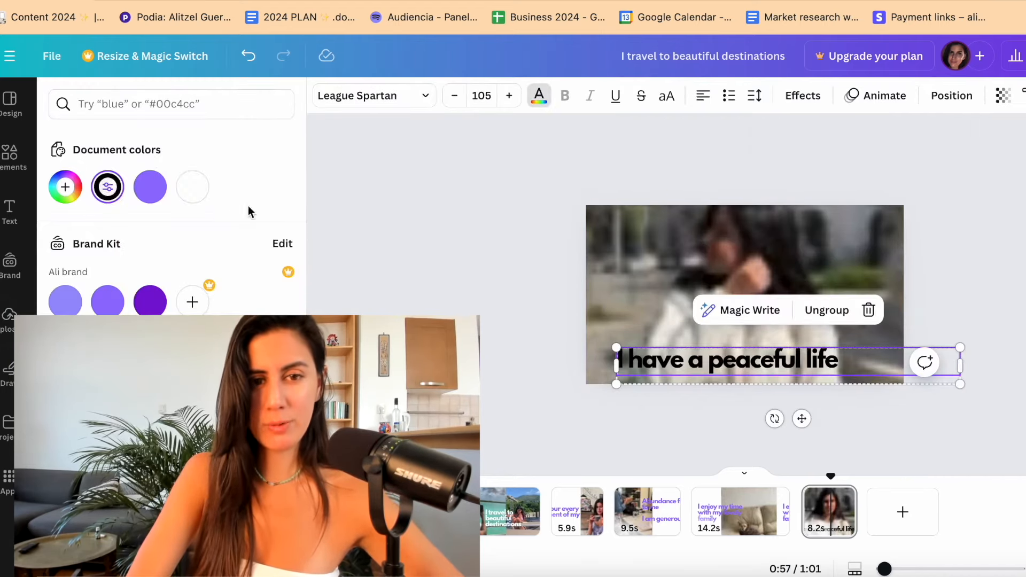
key("Escape")
left_click(481, 402)
left_click(611, 307)
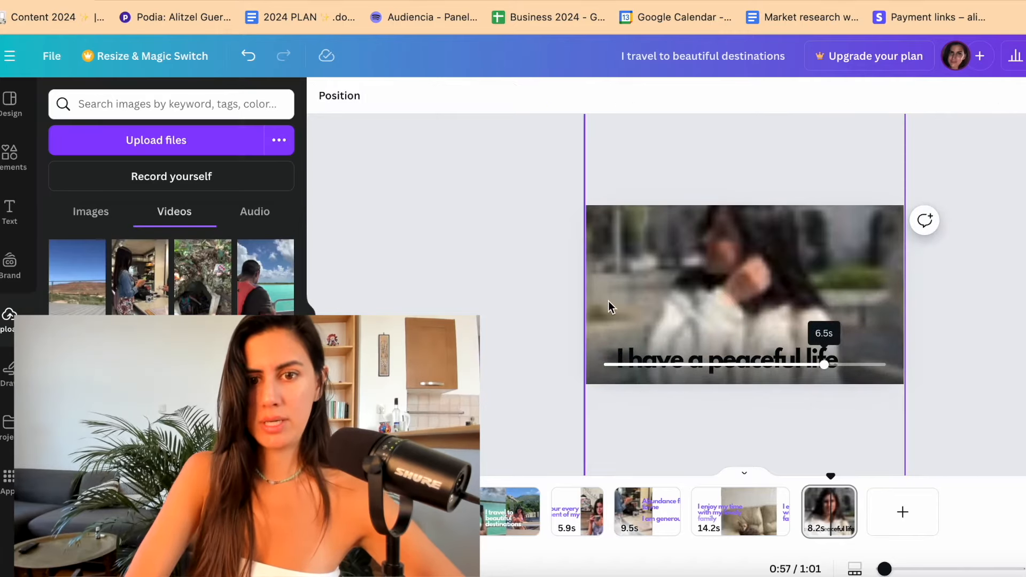
left_click(553, 301)
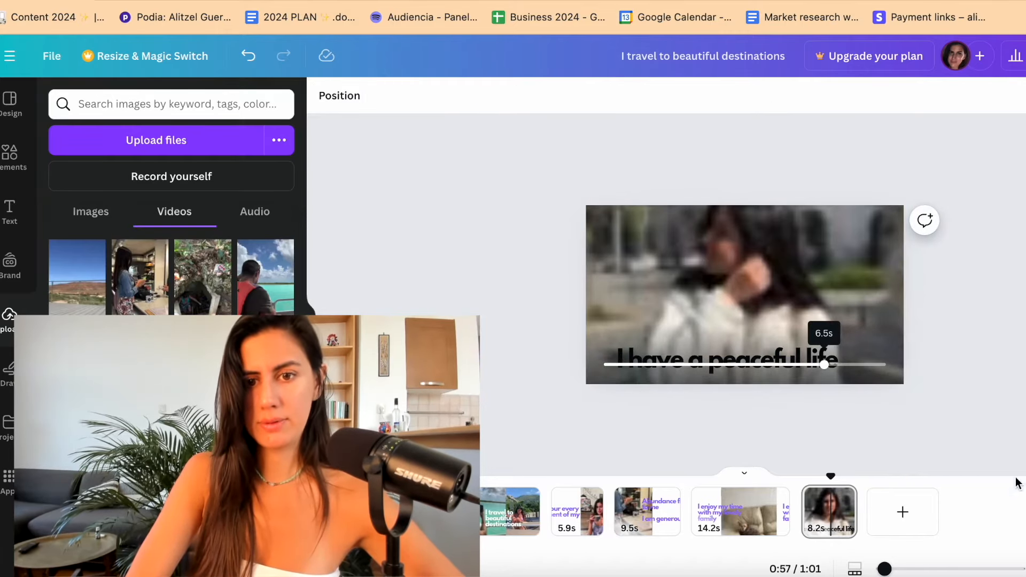
- Add a new page after the white jacket page, place the uploaded 10.0 s bookshelf clip on it and enlarge it to fill the page
left_click(877, 530)
scroll(177, 273, "down", 1)
scroll(176, 273, "down", 5)
left_click(203, 297)
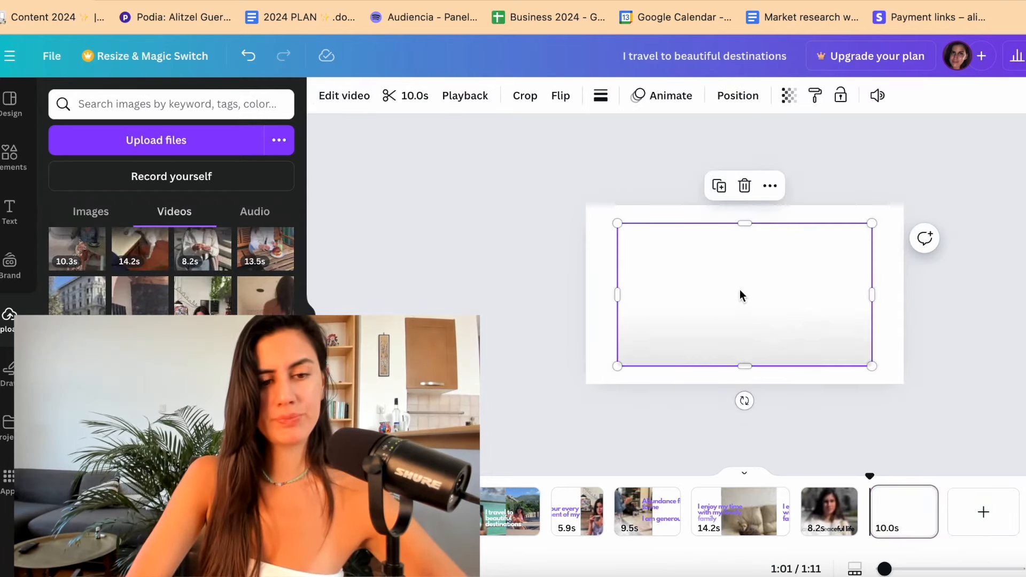
left_click_drag(618, 366, 425, 474)
left_click_drag(839, 246, 893, 217)
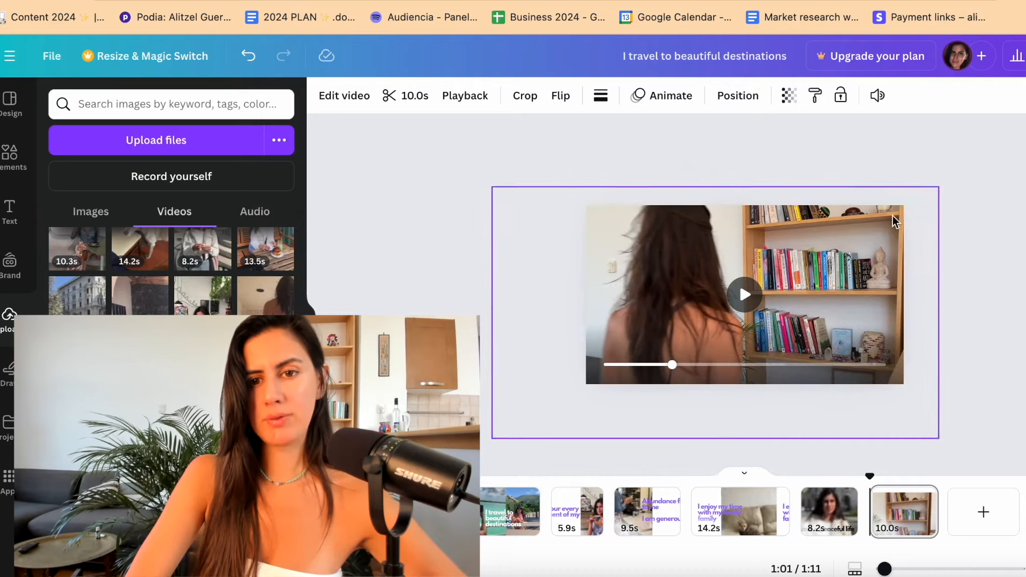
- Copy the "I have a peaceful life" heading onto the bookshelf page and move it to mid-height
left_click(840, 519)
left_click(668, 362)
key("ctrl+c")
left_click(903, 512)
key("ctrl+v")
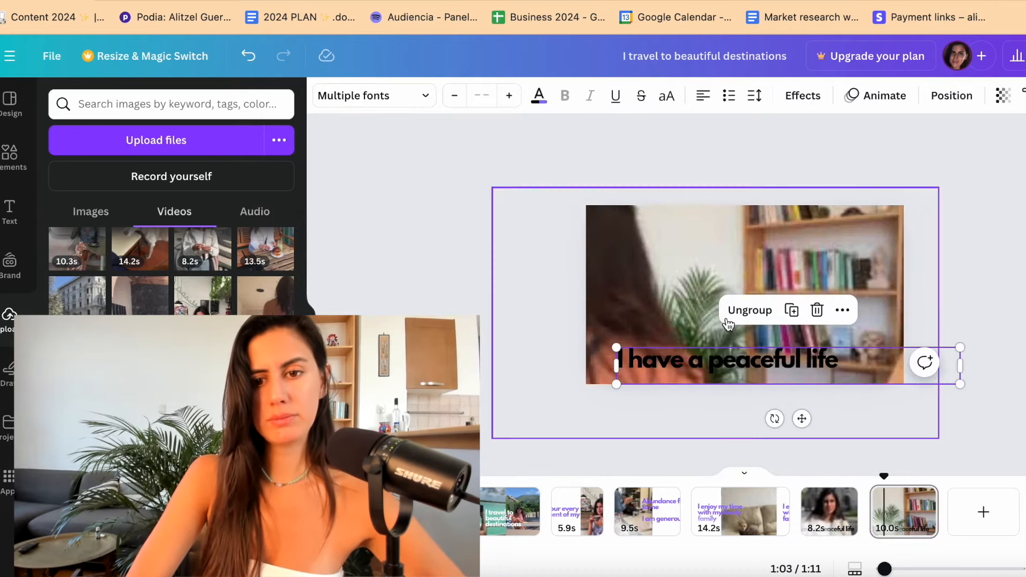
left_click_drag(742, 363, 737, 294)
- Colour the bookshelf page's heading white and replace its text with "My business and creative projects make me feel fulfilled"
double_click(736, 292)
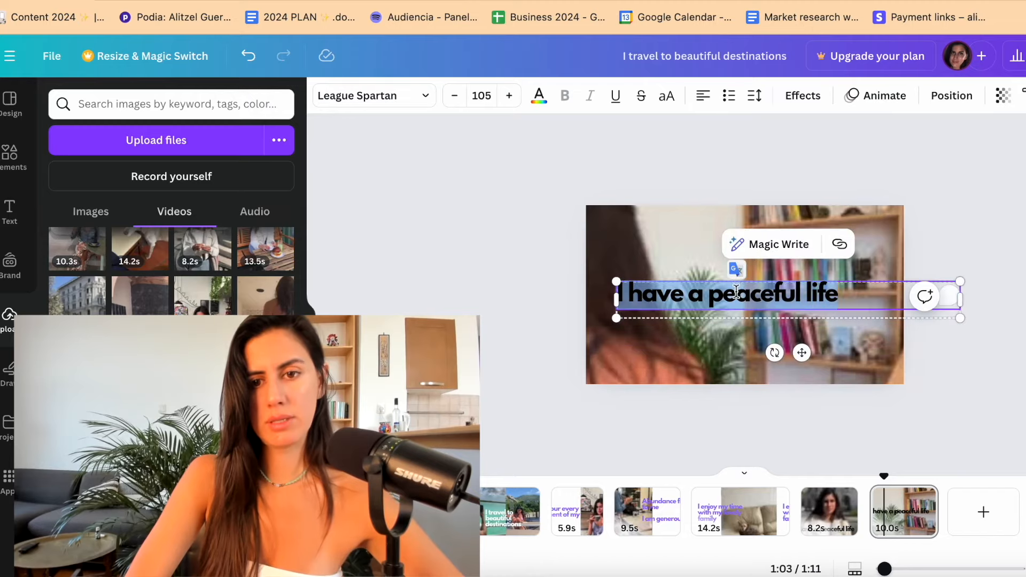
left_click(545, 97)
left_click(192, 186)
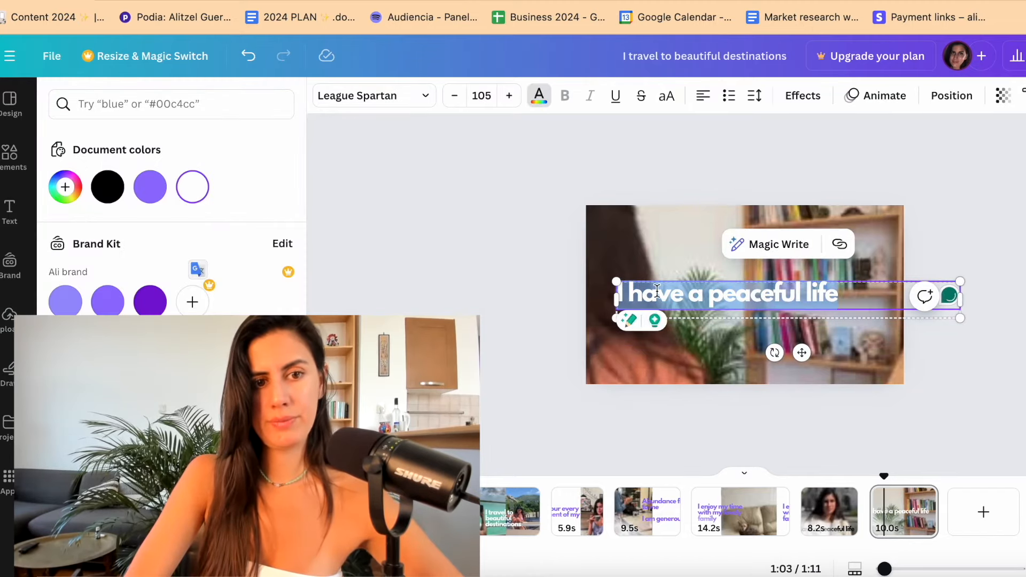
type("I fee")
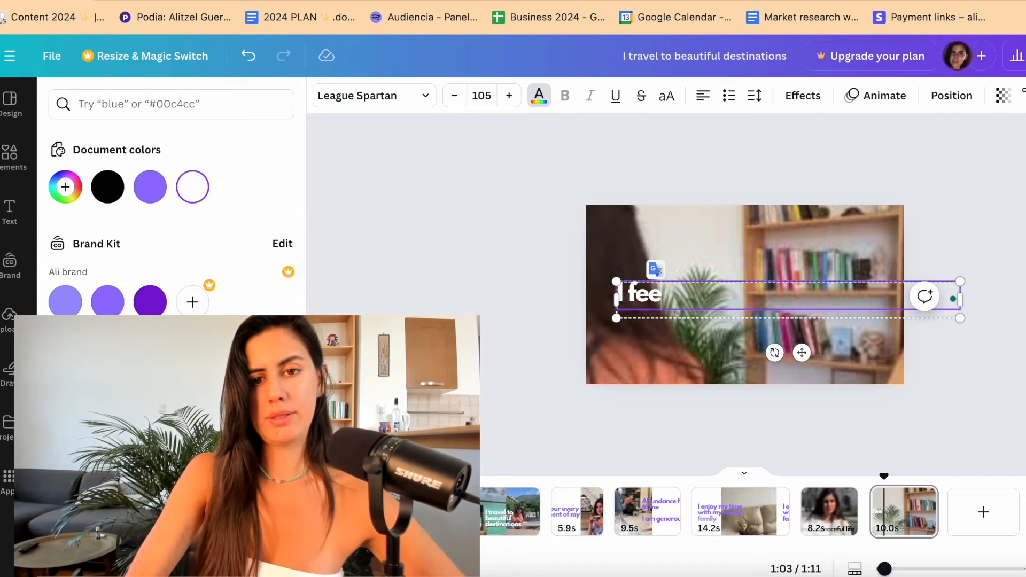
type("l")
key("ctrl+a")
type("My")
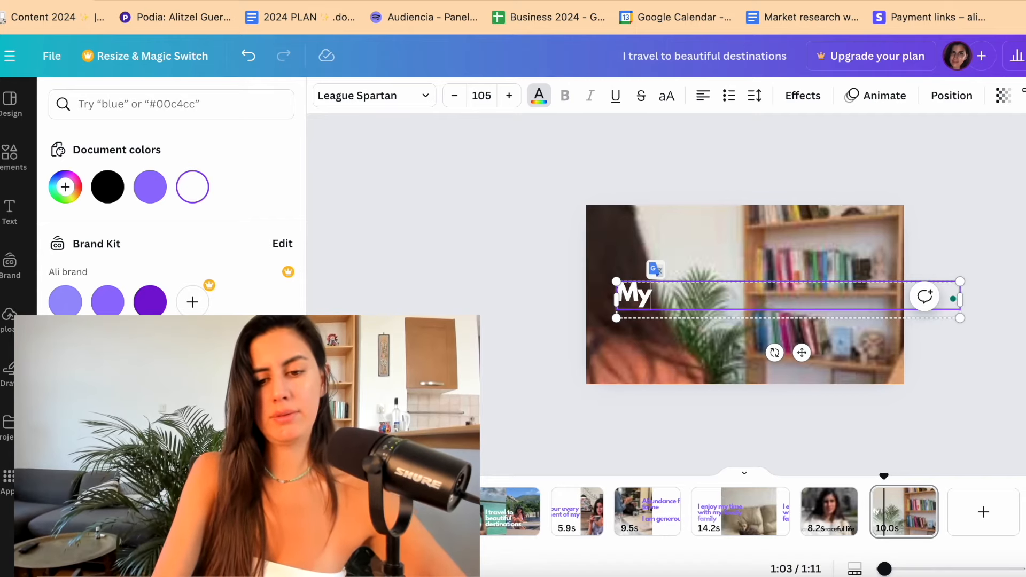
type(" business and cre")
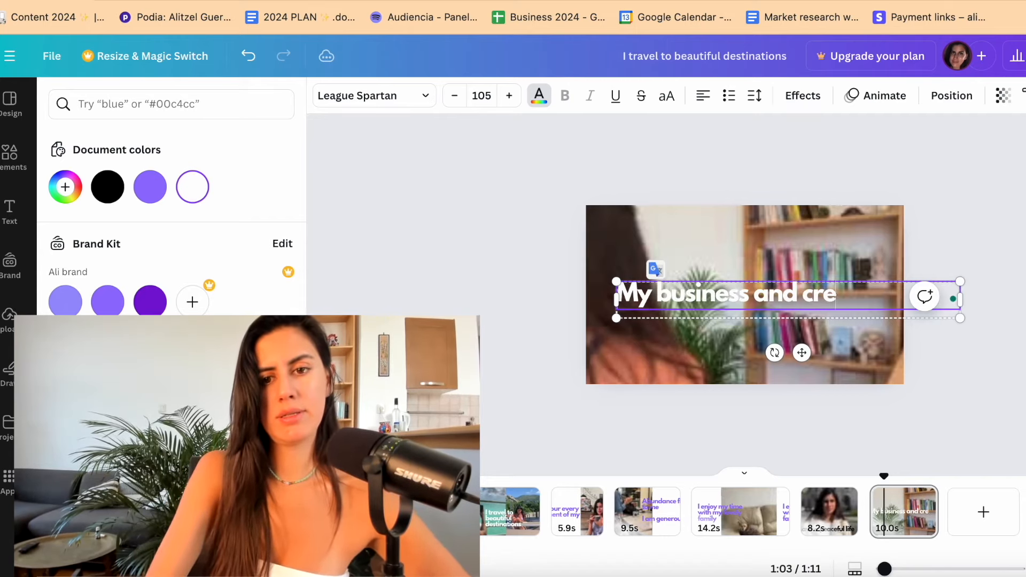
type("ative p")
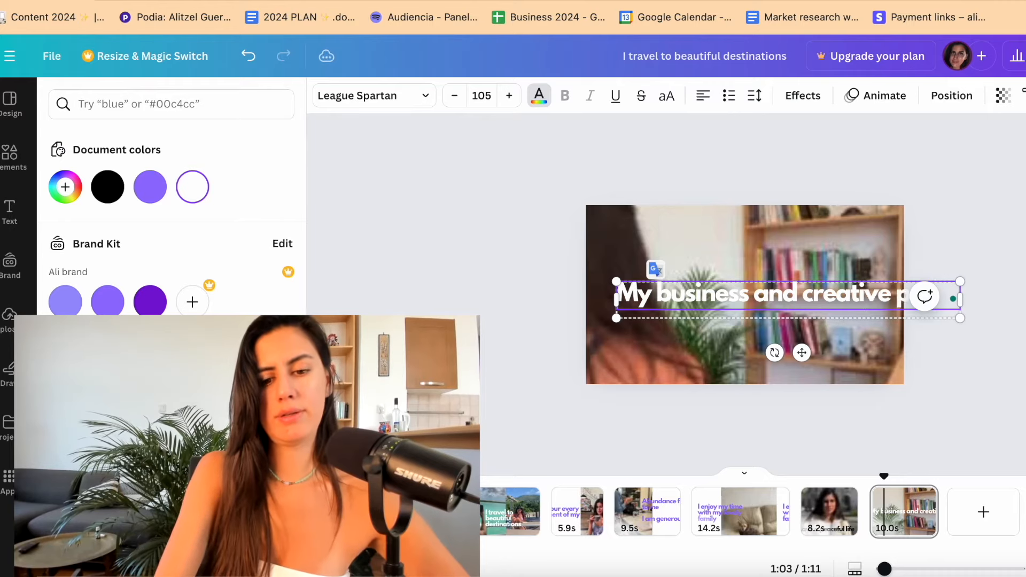
type("rojects make me feel fulfilled")
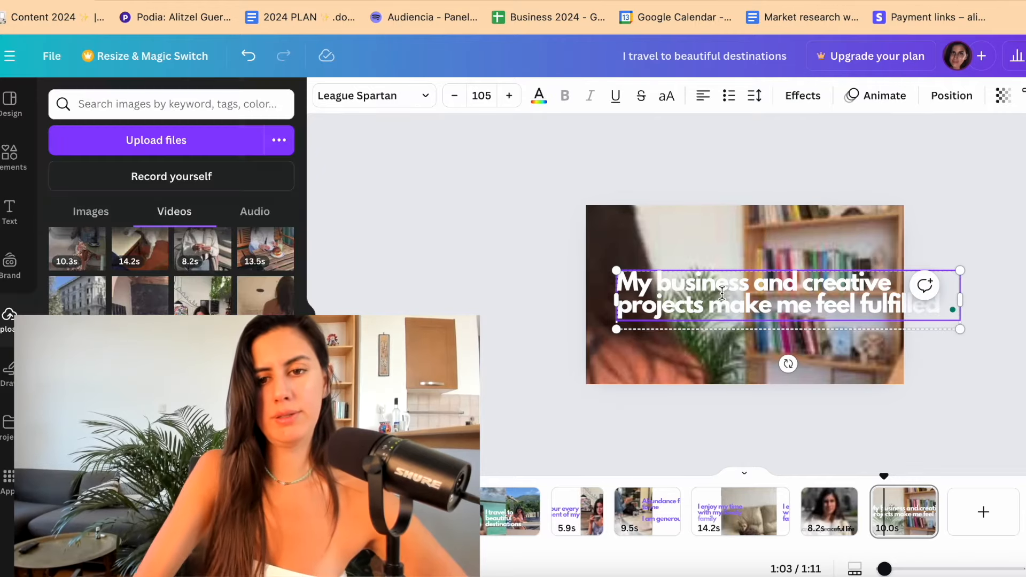
- Move the bookshelf page's heading into the lower part of the frame and wrap "fulfilled" onto a third line
triple_click(663, 313)
left_click(547, 325)
left_click(662, 313)
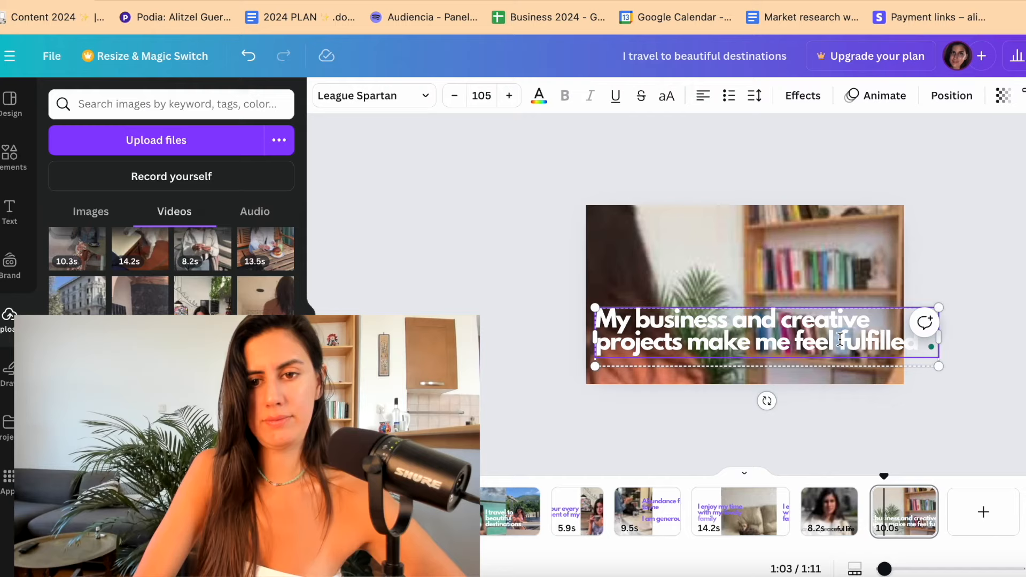
left_click(536, 296)
left_click(618, 314)
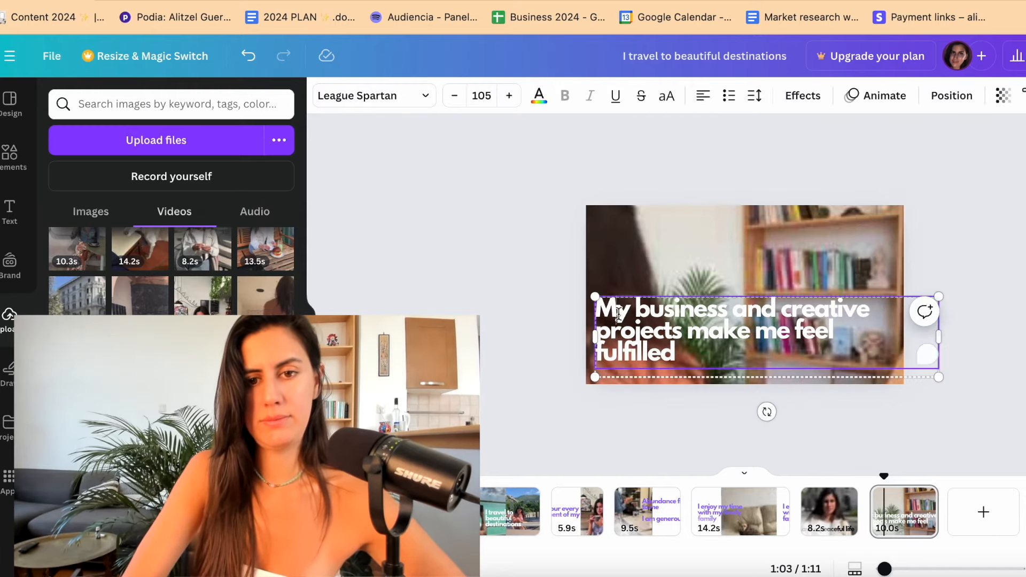
left_click(559, 294)
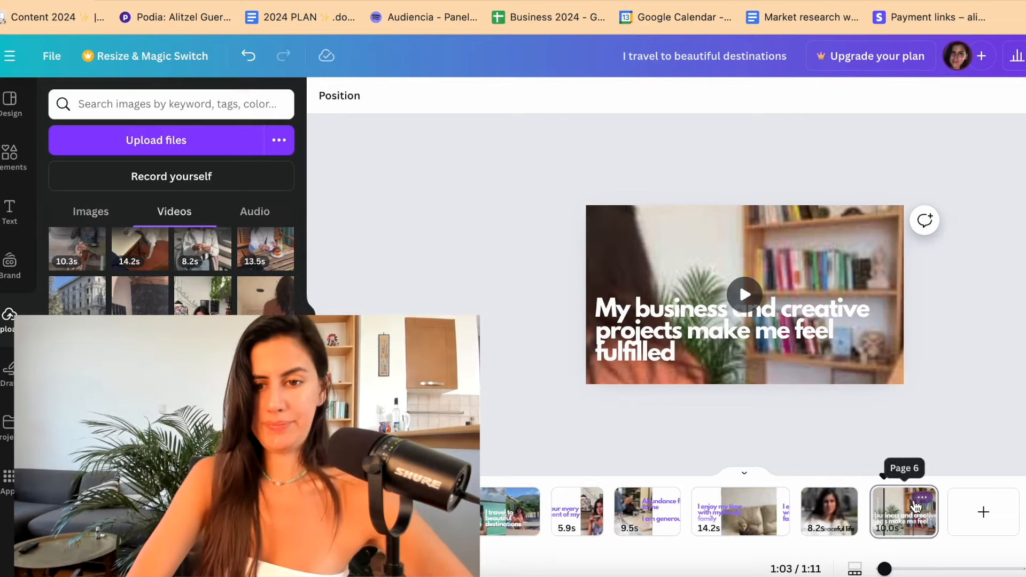
left_click(918, 501)
left_click(797, 425)
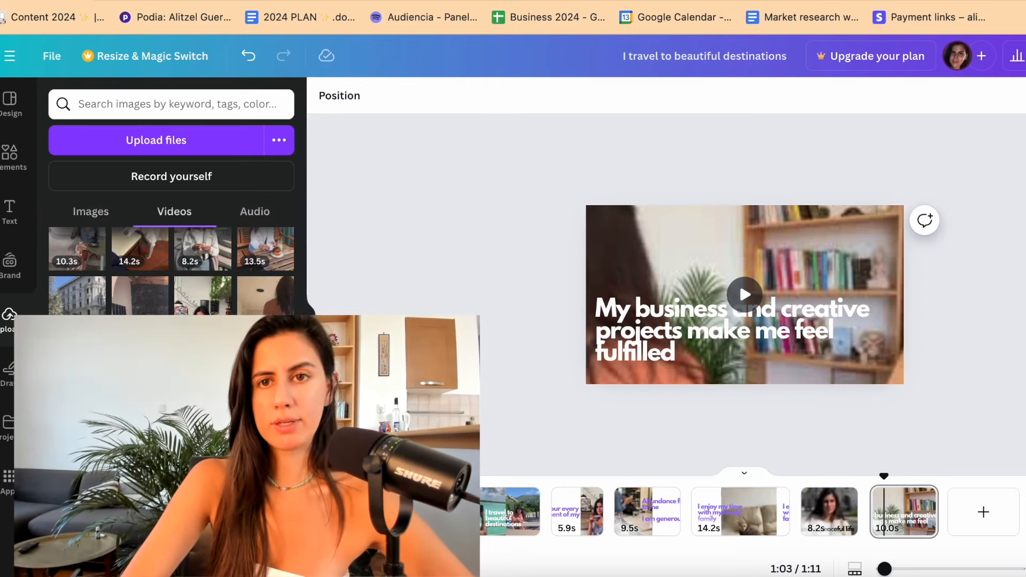
- Switch to YouTube Studio, open the audio library and search its music for "meditation"
key("ctrl+Tab")
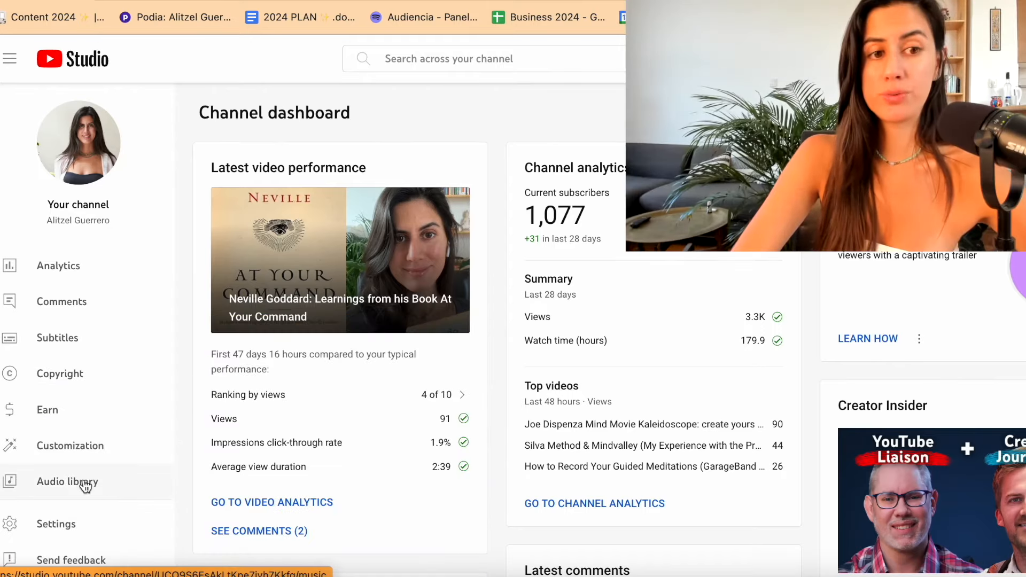
left_click(86, 486)
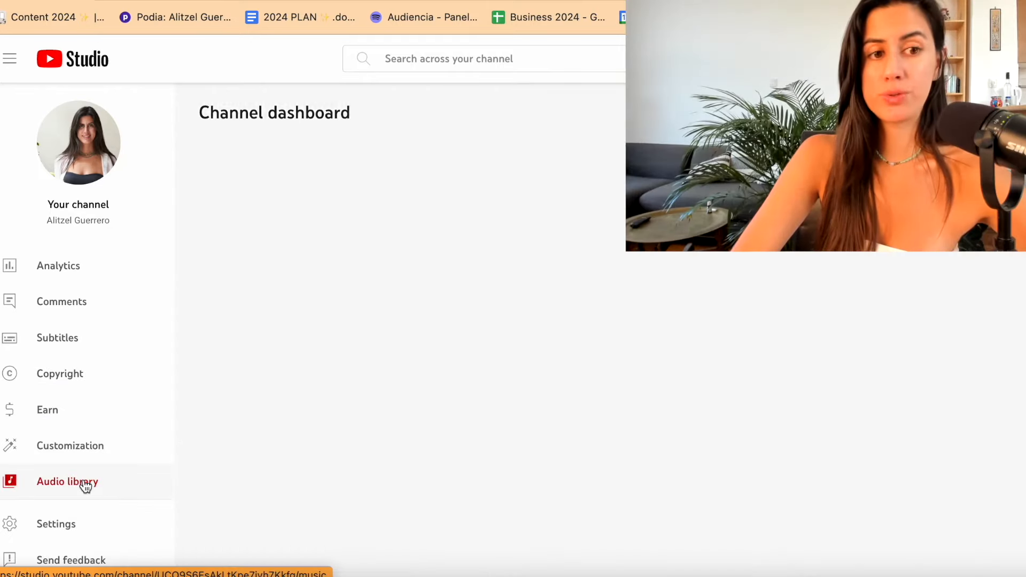
left_click(603, 203)
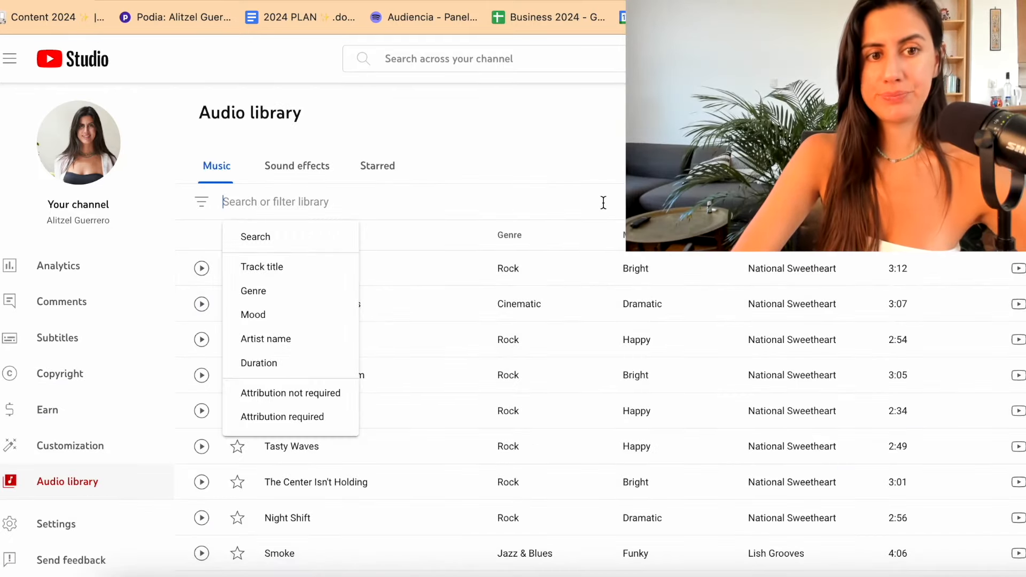
type("meditat")
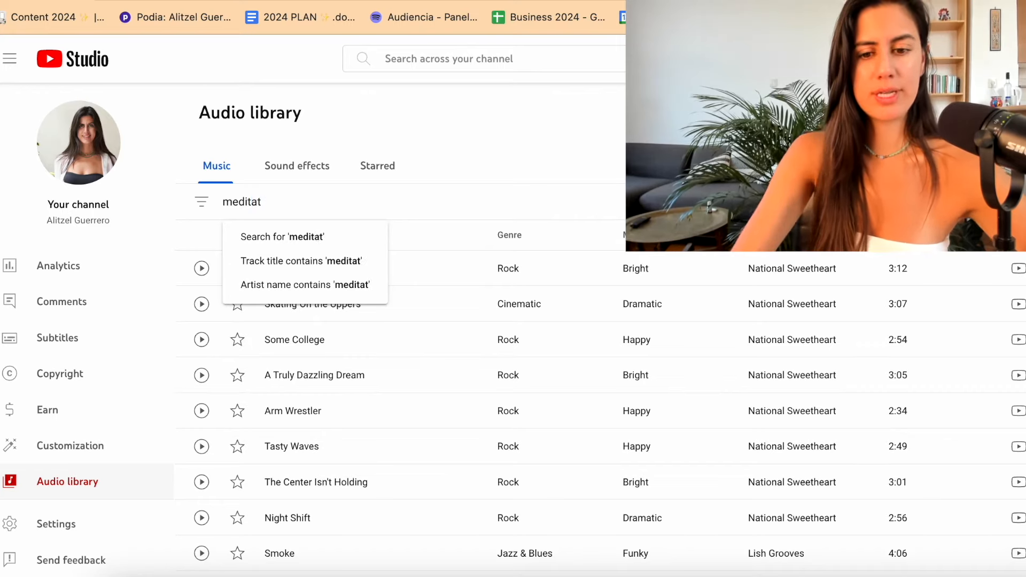
type("ion")
key("Return")
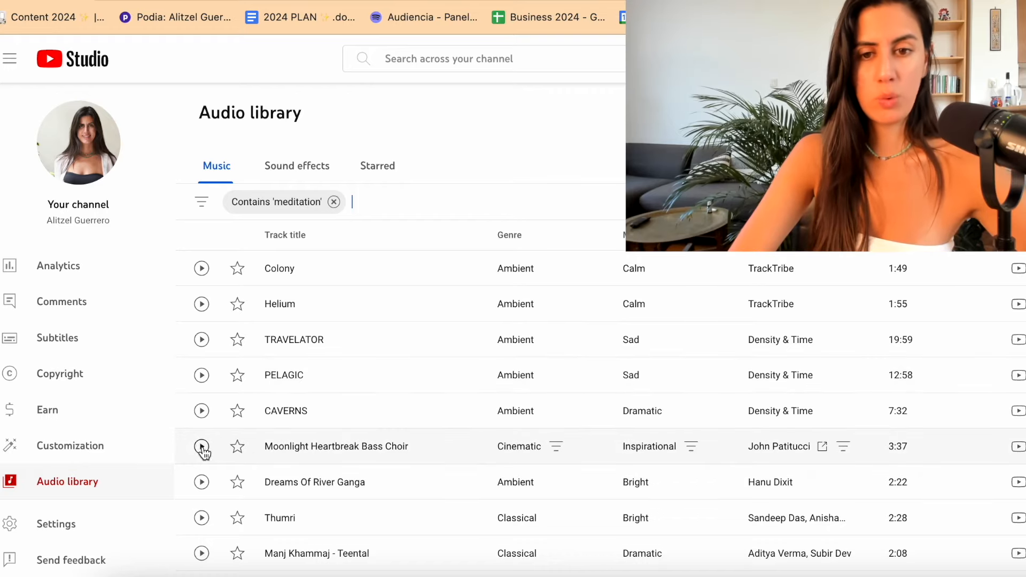
scroll(542, 386, "down", 3)
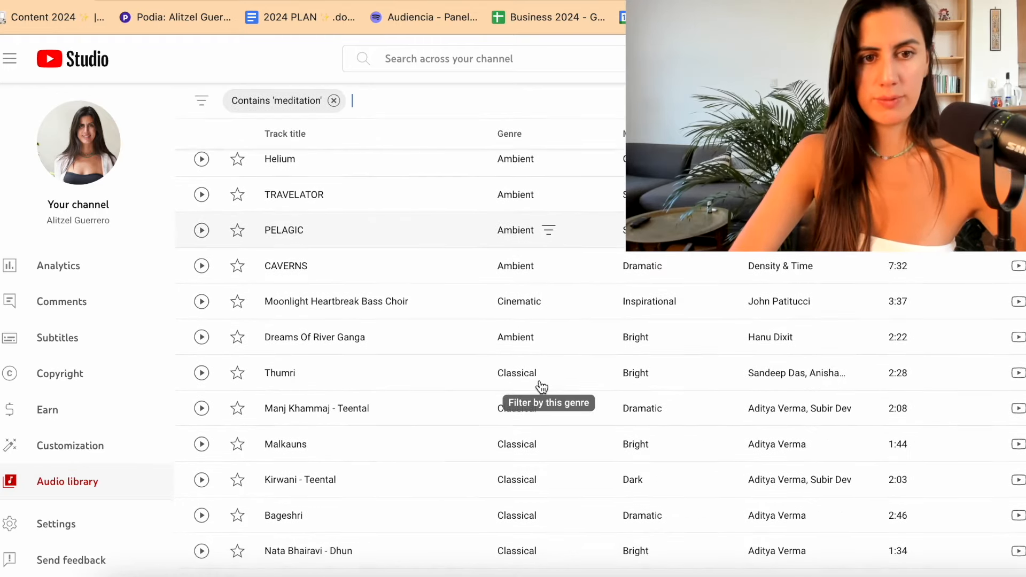
scroll(540, 385, "up", 3)
- Clear the meditation filter and search the audio library's music for "inspiration"
left_click(335, 201)
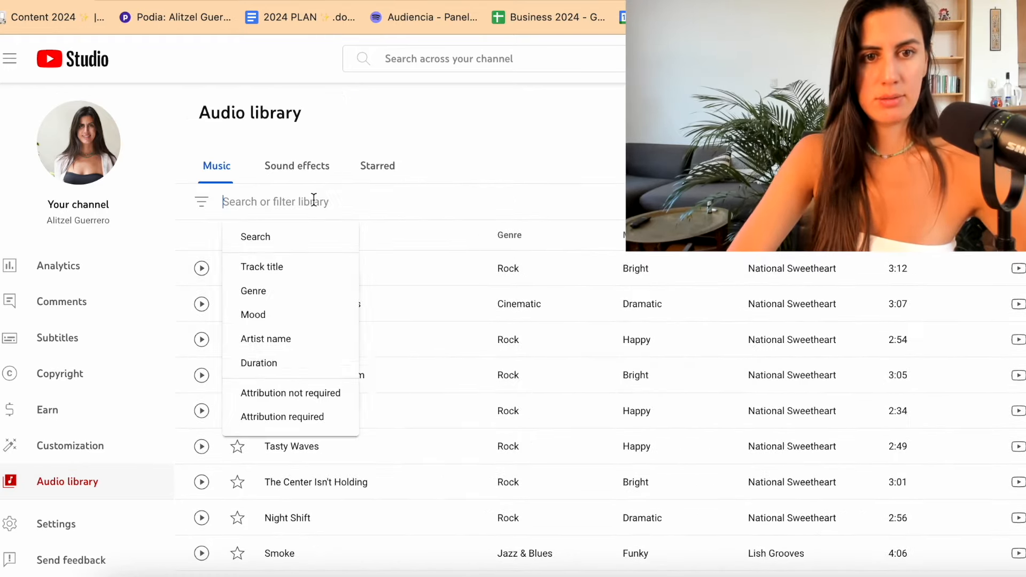
type("inspiration")
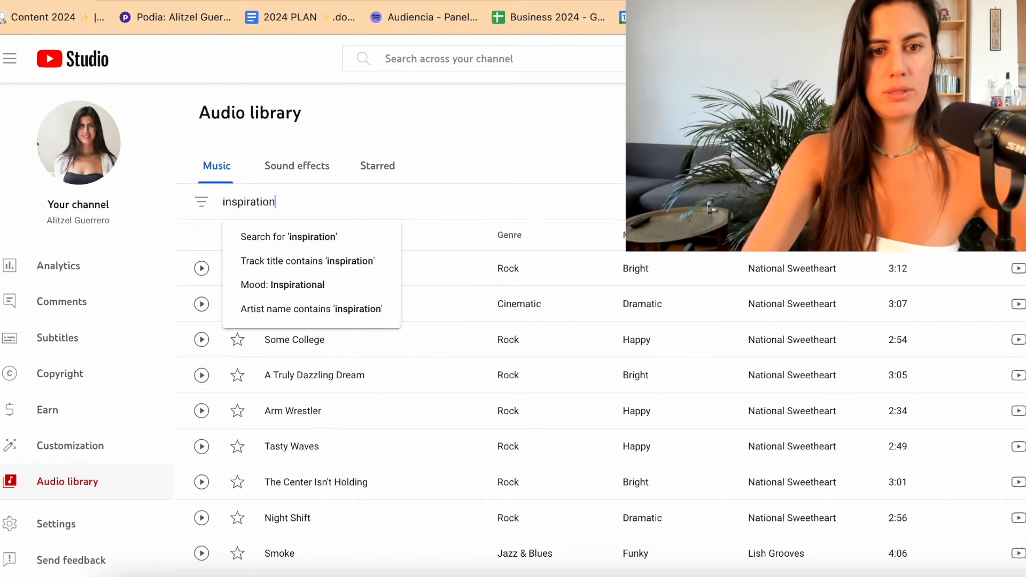
key("Return")
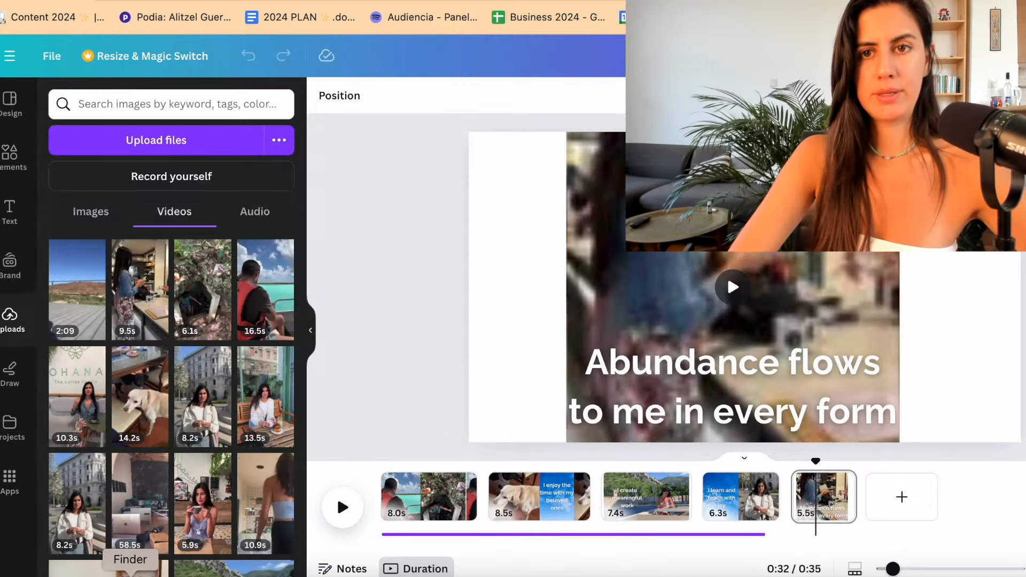
- Upload "Helium - TrackTribe.mp3" from the Downloads folder in Finder to the Canva design
left_click(131, 575)
left_click(256, 170)
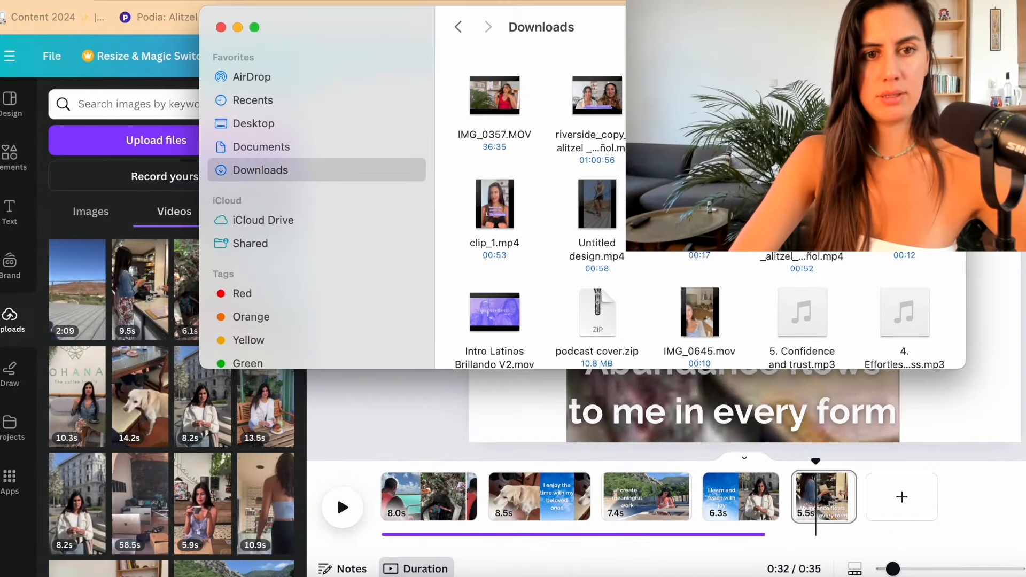
scroll(529, 214, "down", 5)
scroll(546, 202, "down", 5)
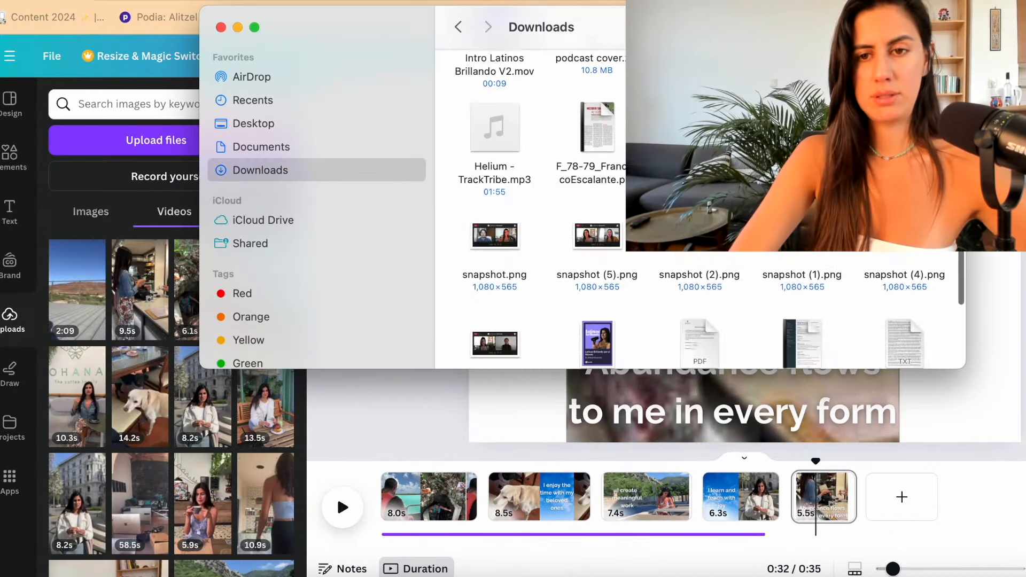
left_click_drag(503, 151, 732, 287)
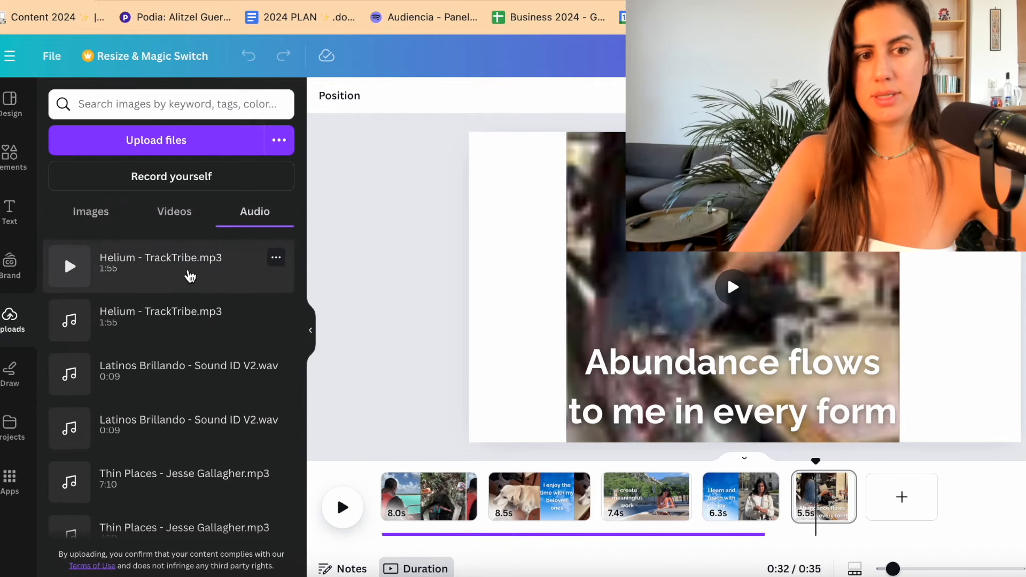
- Add the uploaded Helium track to the last page and extend the existing audio track to the end of the video
left_click(189, 273)
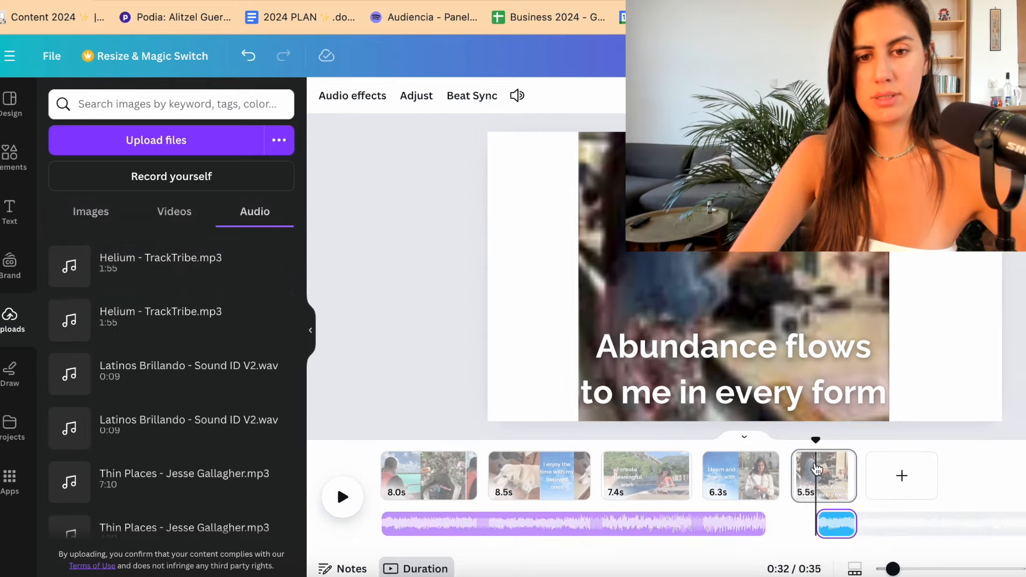
left_click(828, 485)
left_click(761, 524)
left_click_drag(760, 525, 898, 518)
left_click(373, 392)
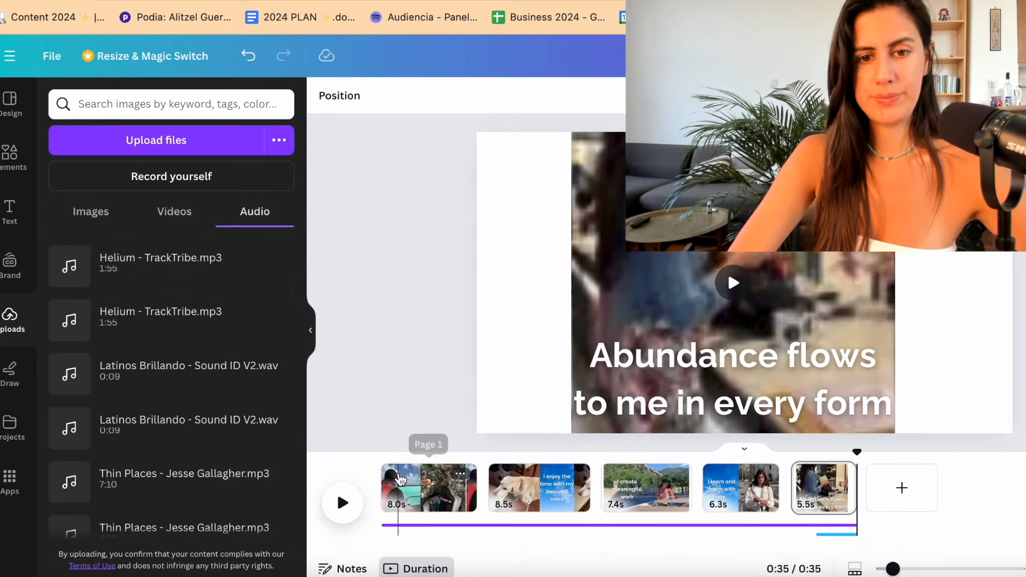
- Preview the video with its music from the first page, stopping after a few seconds
left_click(400, 477)
left_click(342, 503)
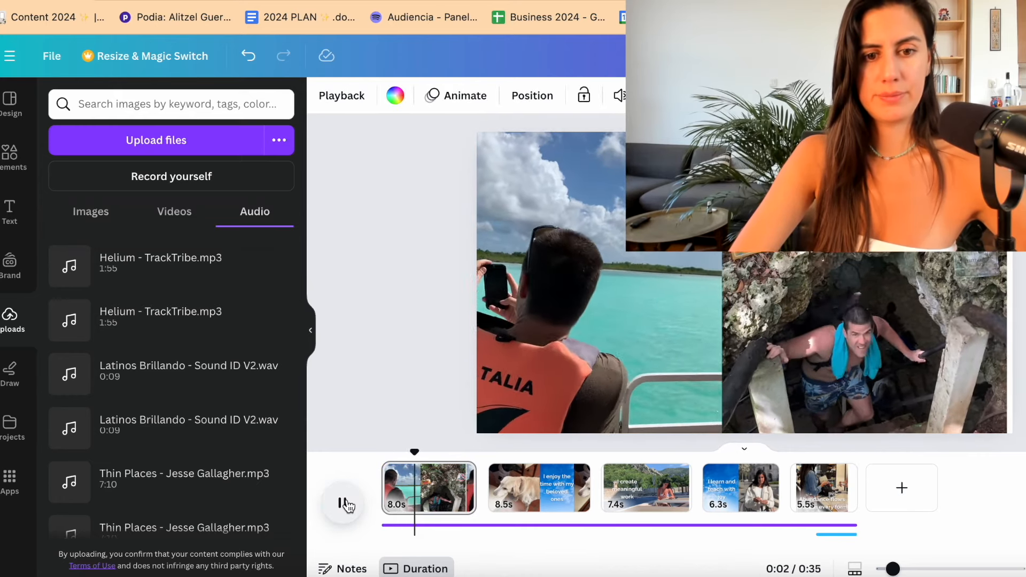
left_click(342, 502)
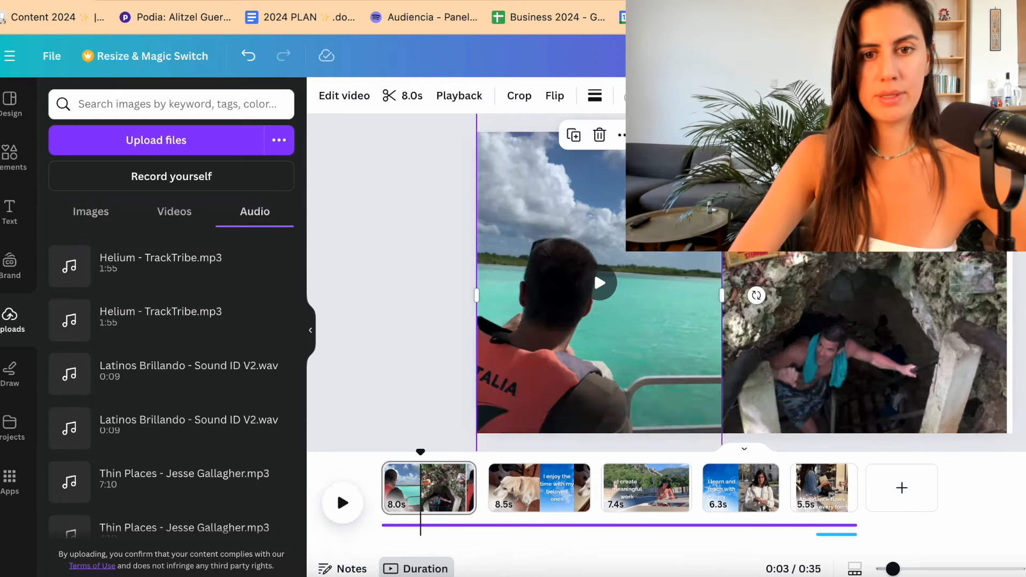
- Extract the audio from the boat clip on the first page and delete the extracted audio track
left_click(620, 137)
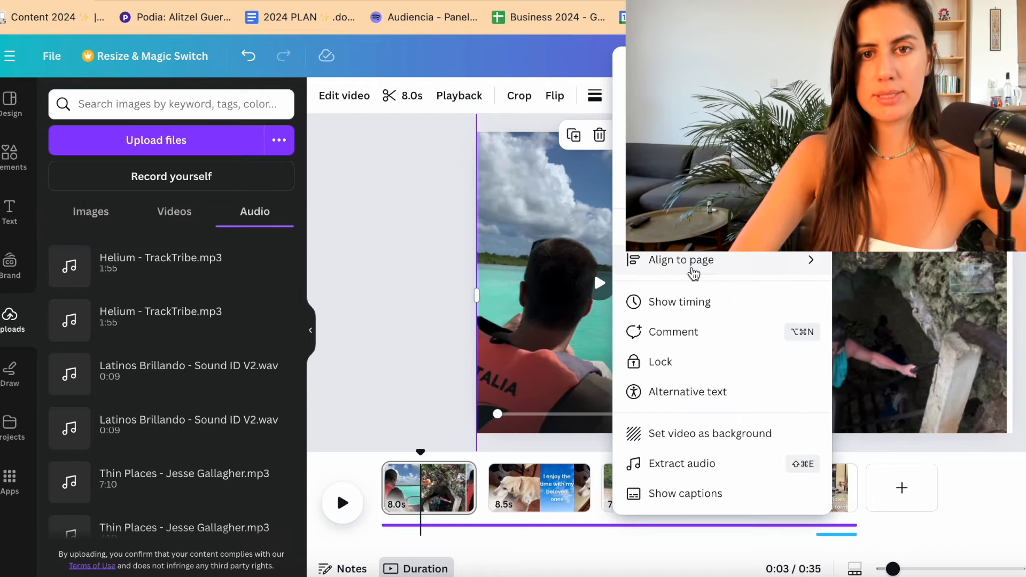
left_click(674, 463)
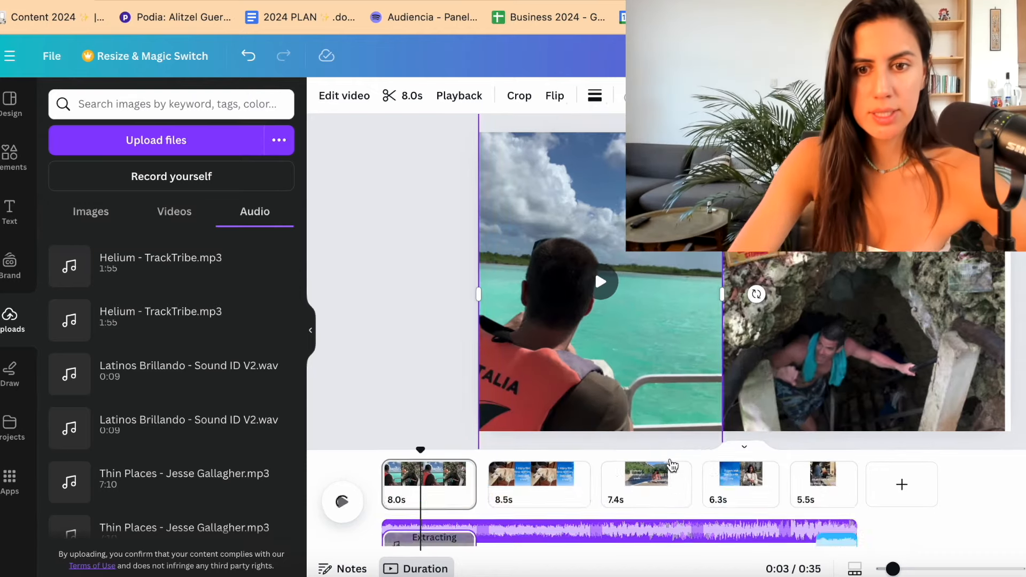
left_click(433, 526)
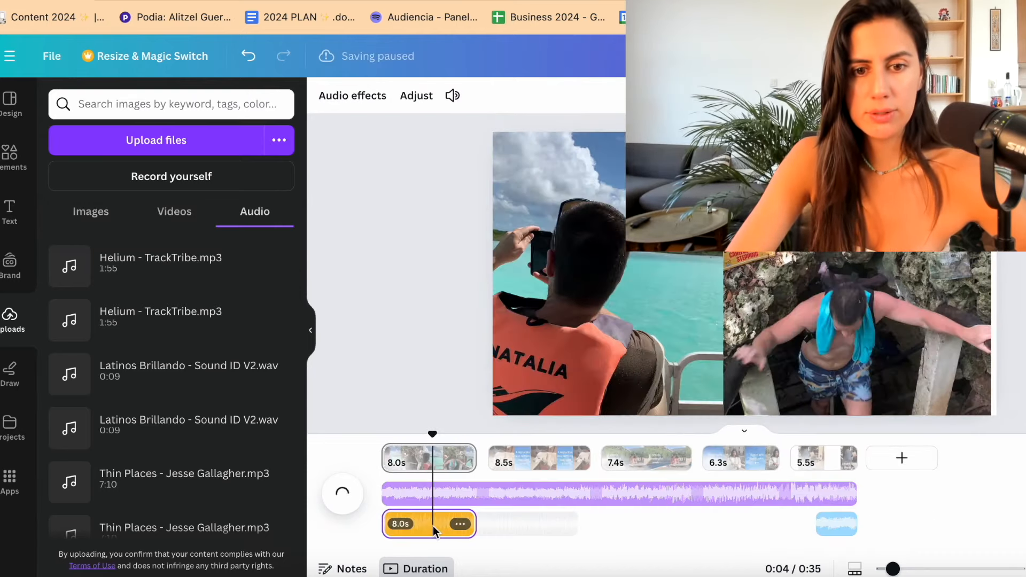
key("BackSpace")
- Play the first page from near its start to check its sound, pausing before the page ends
left_click(399, 467)
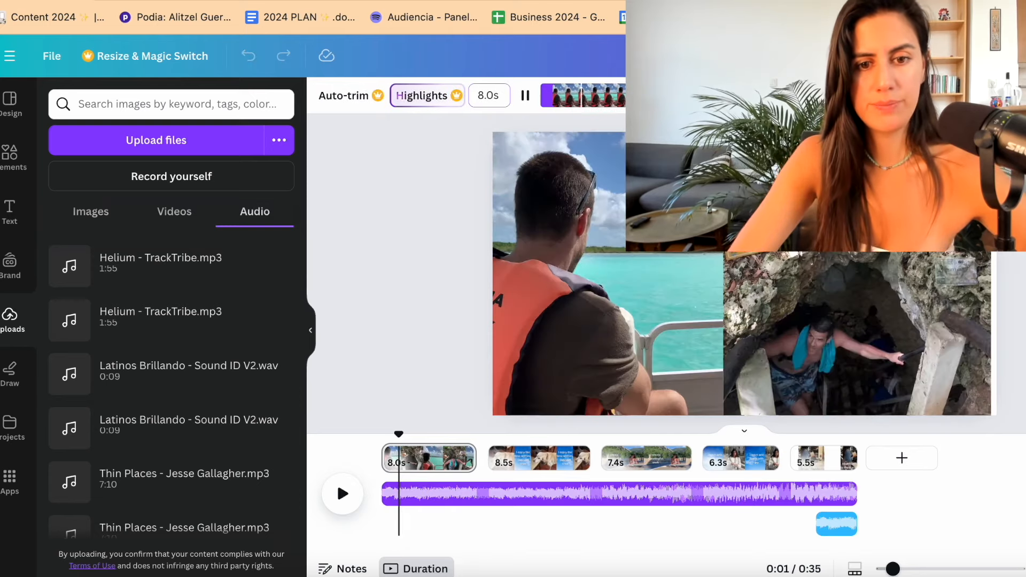
left_click(348, 495)
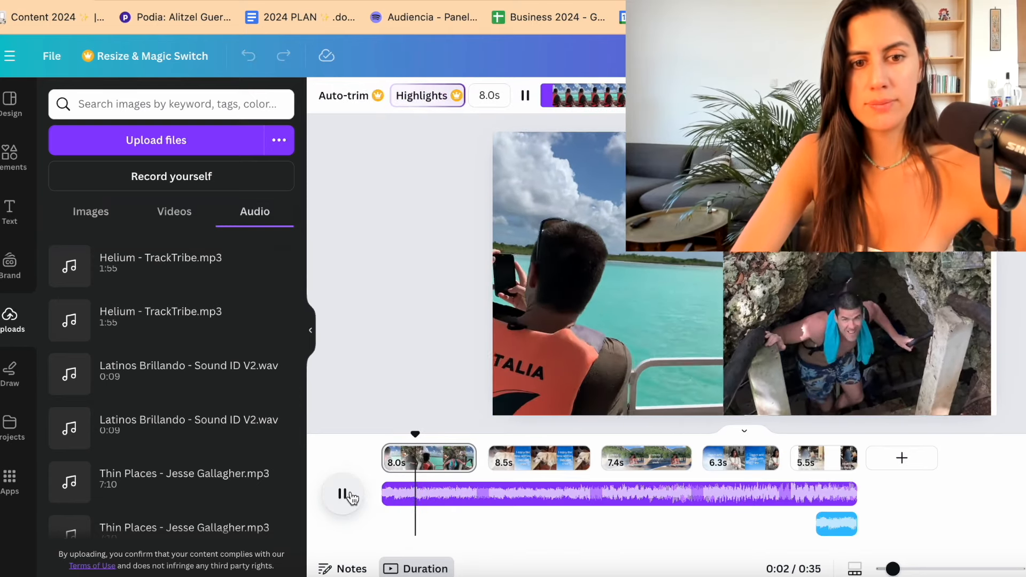
left_click(349, 495)
left_click(349, 495)
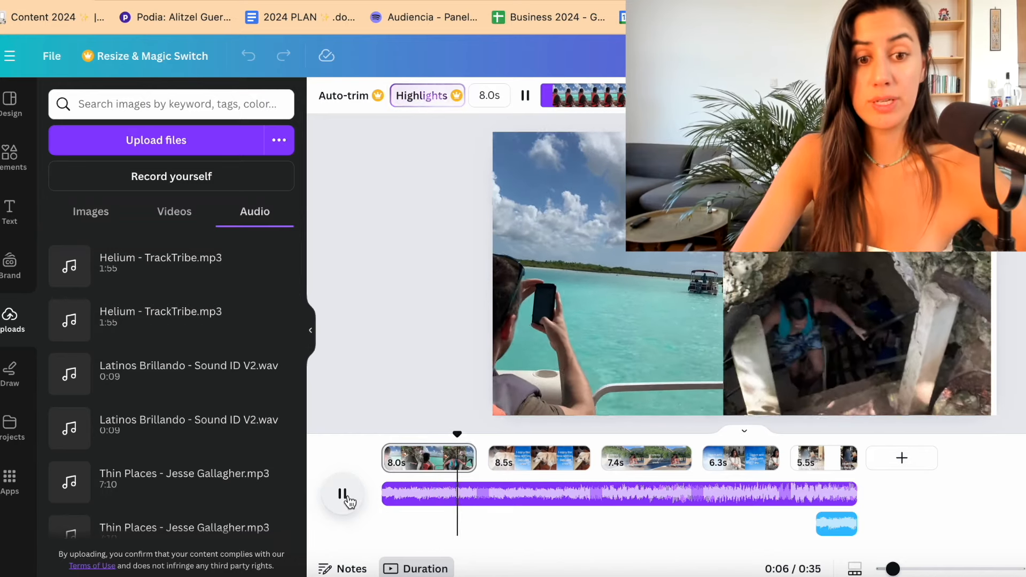
left_click(349, 495)
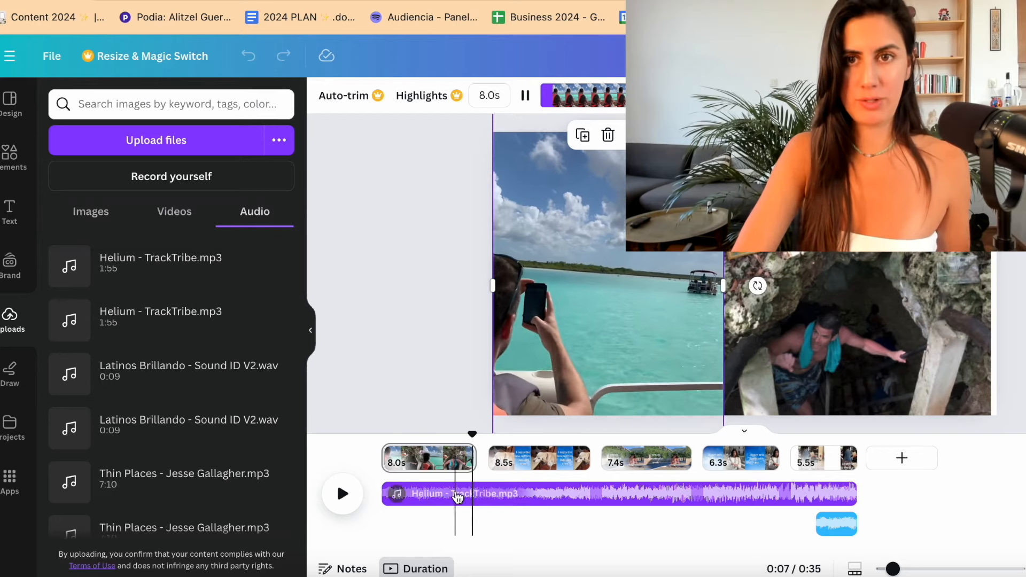
- Go through the second page's dog clip on the timeline and play it from the page's start to check its sound
left_click(460, 455)
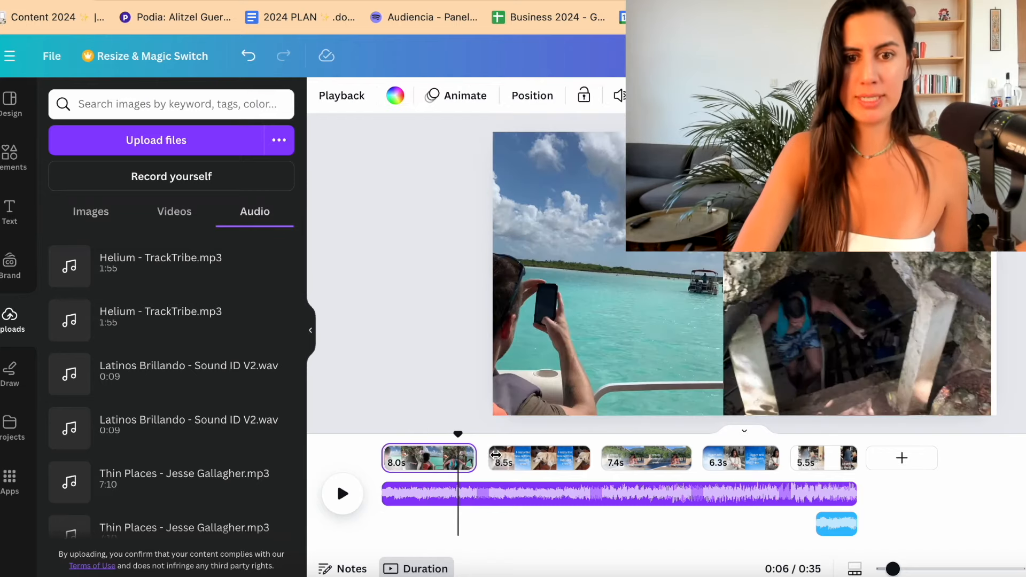
left_click(537, 458)
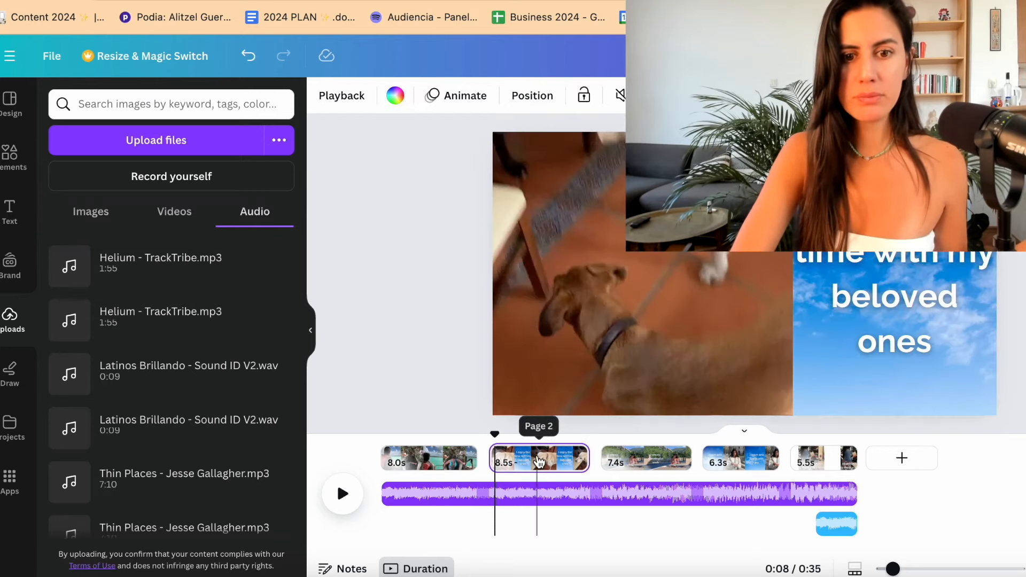
left_click(537, 459)
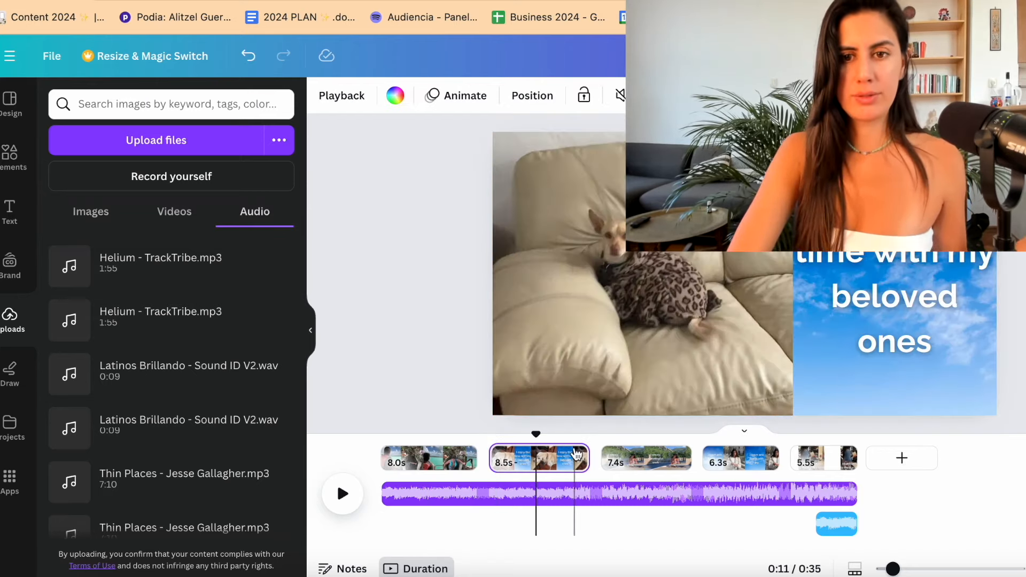
left_click(575, 450)
left_click(544, 454)
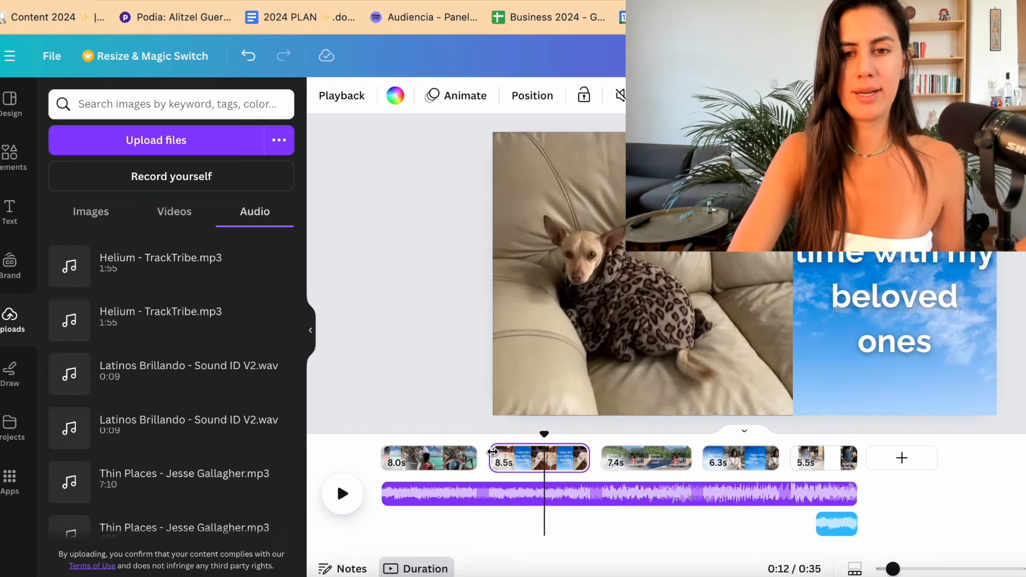
left_click(497, 456)
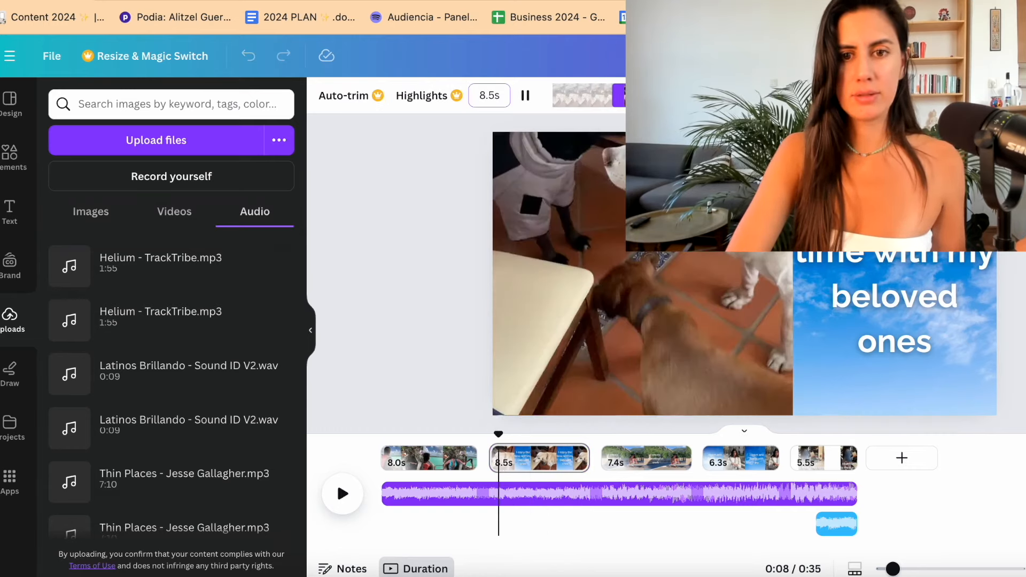
left_click(342, 494)
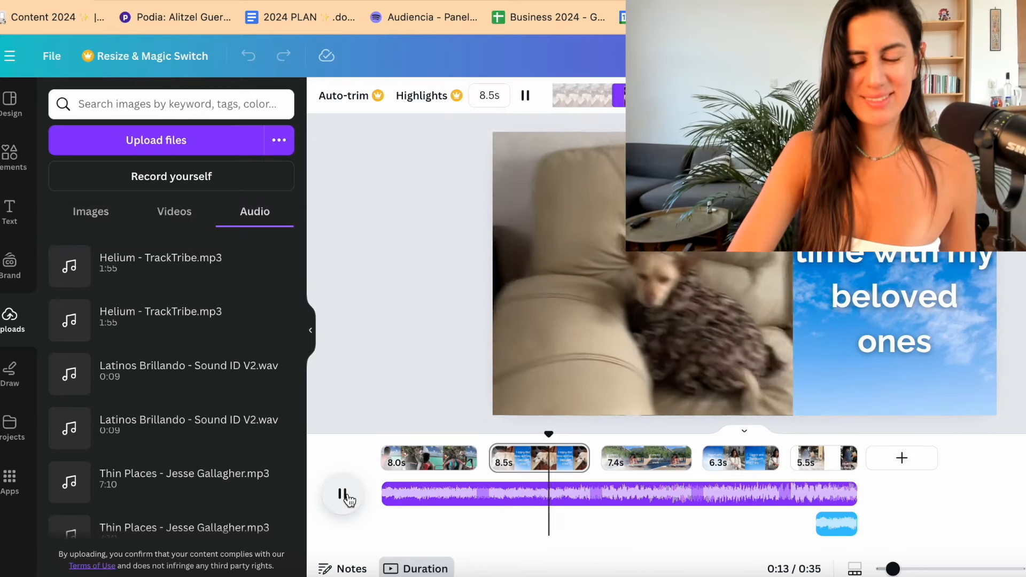
left_click(344, 493)
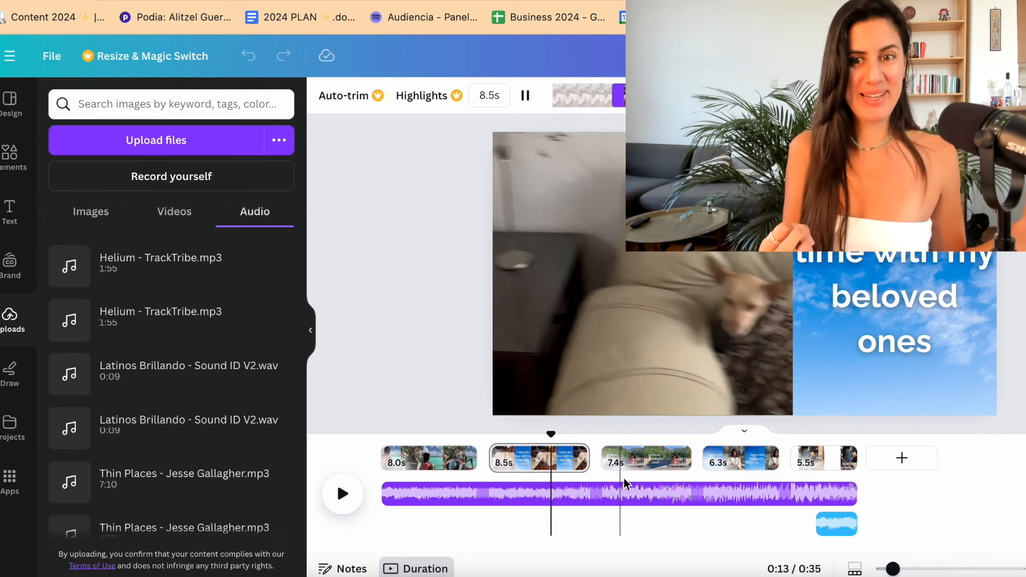
- Search the elements for "kaleidoscope" and browse the full list of video results
left_click(641, 458)
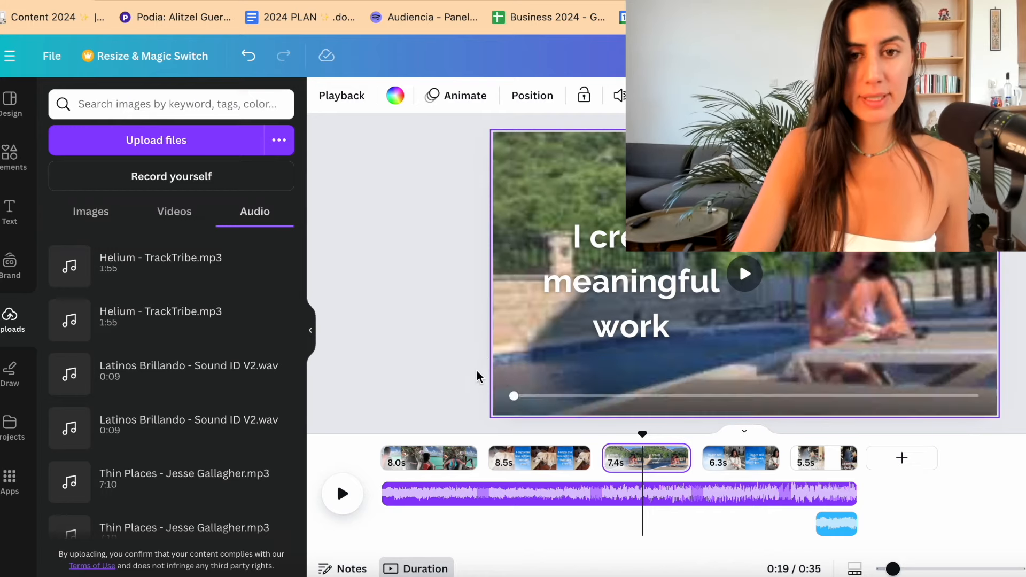
left_click(451, 373)
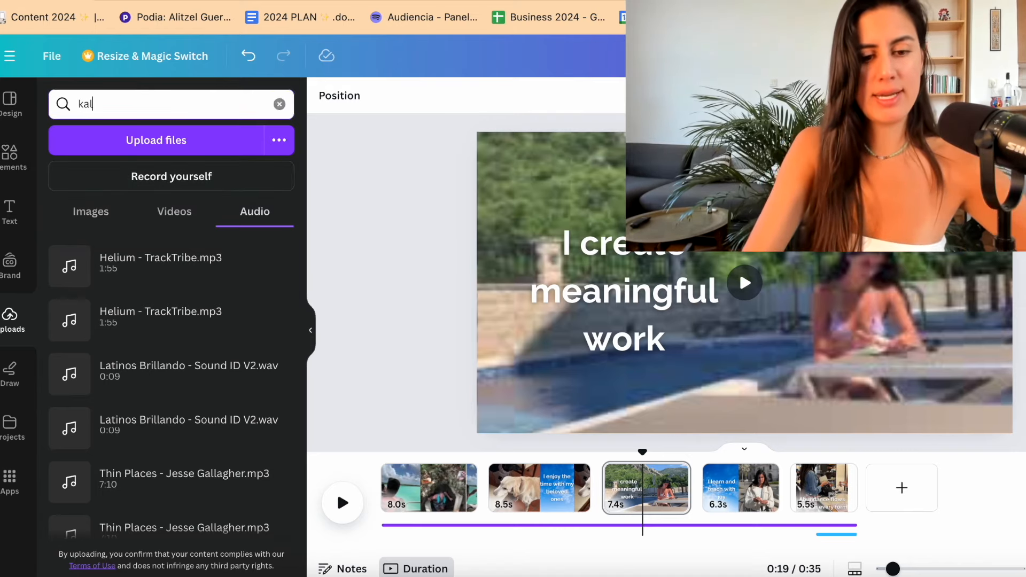
left_click(10, 155)
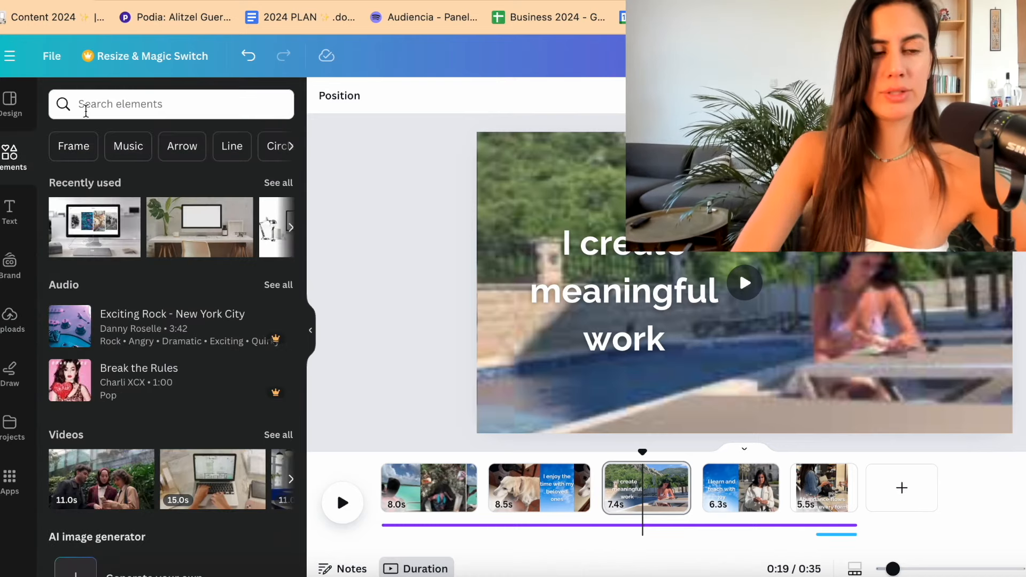
left_click(99, 95)
type("kale")
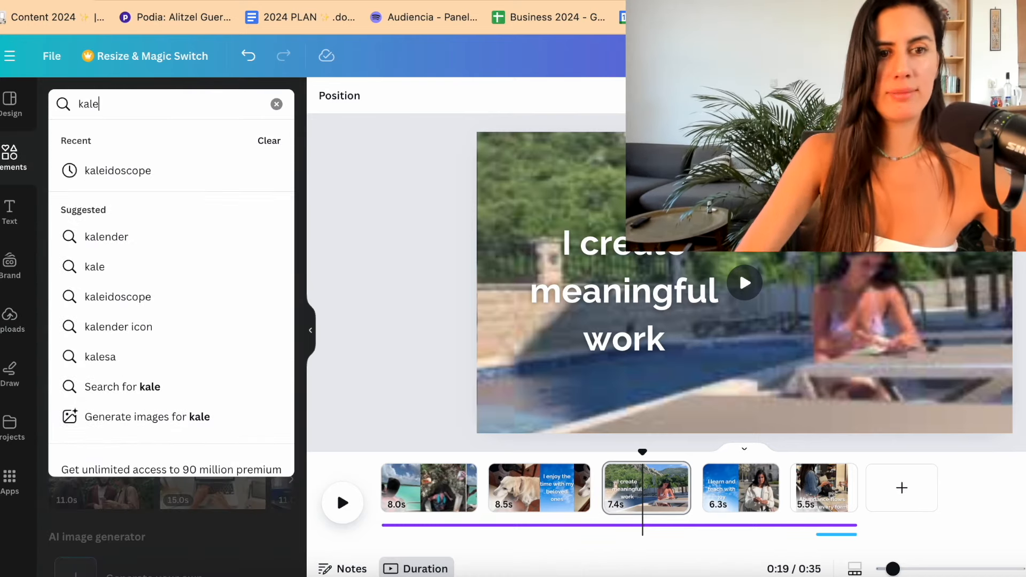
left_click(133, 167)
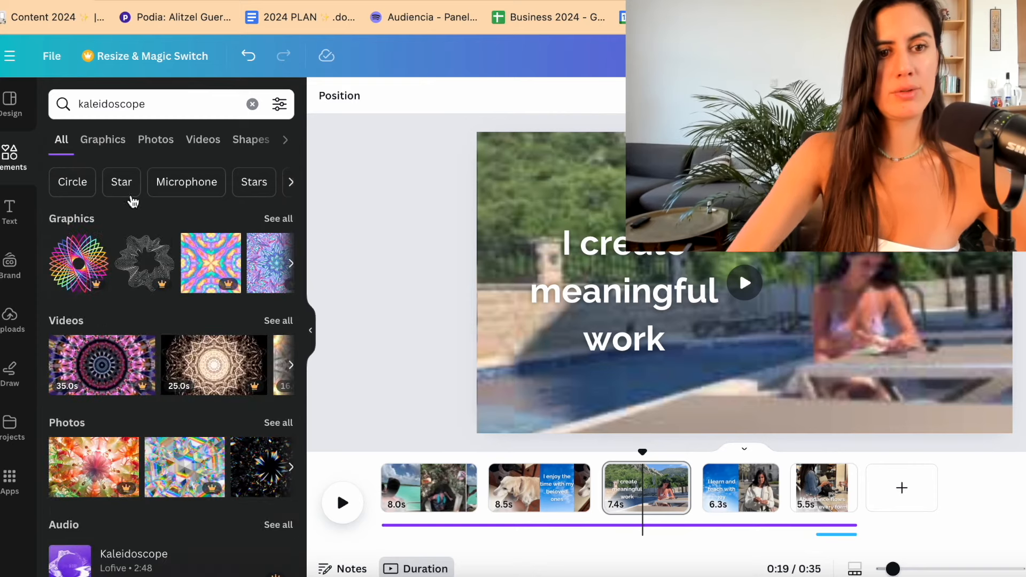
scroll(152, 352, "down", 1)
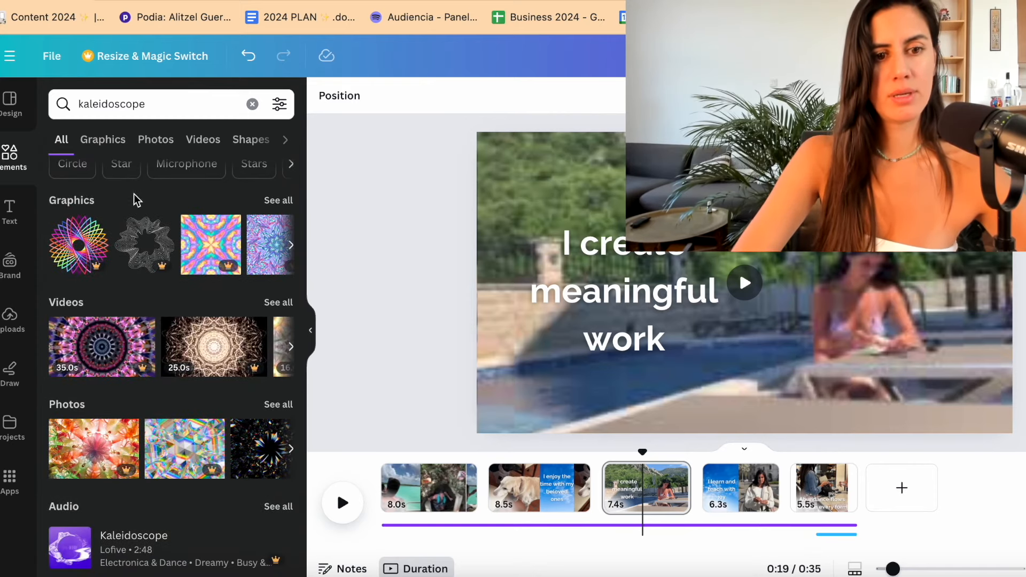
scroll(139, 224, "down", 2)
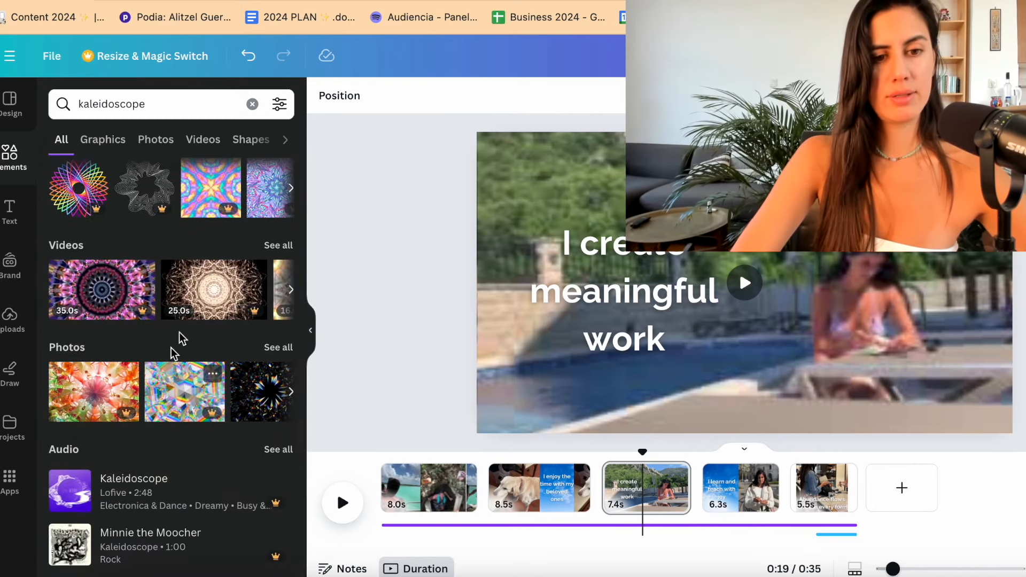
left_click(293, 251)
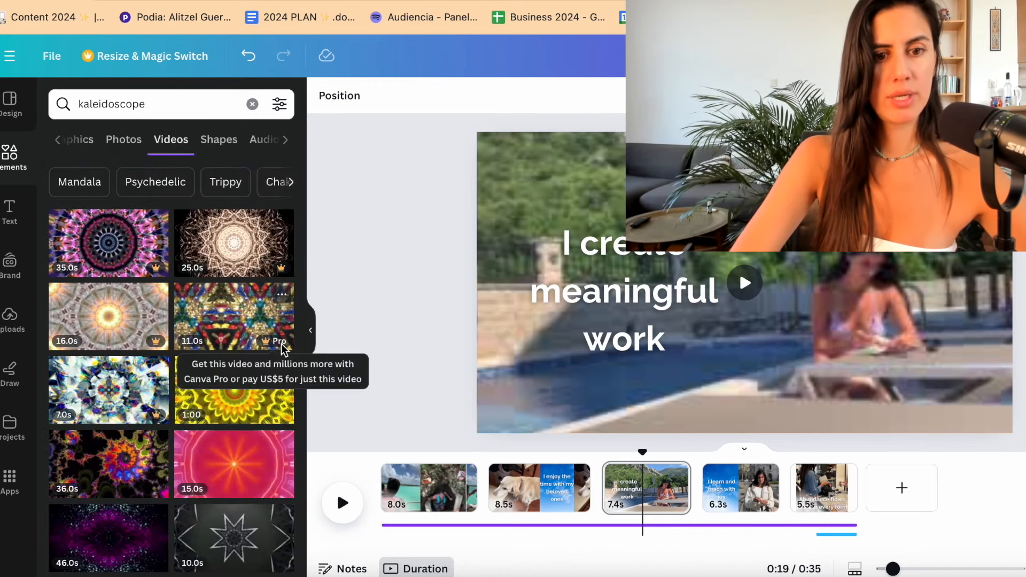
scroll(243, 326, "down", 3)
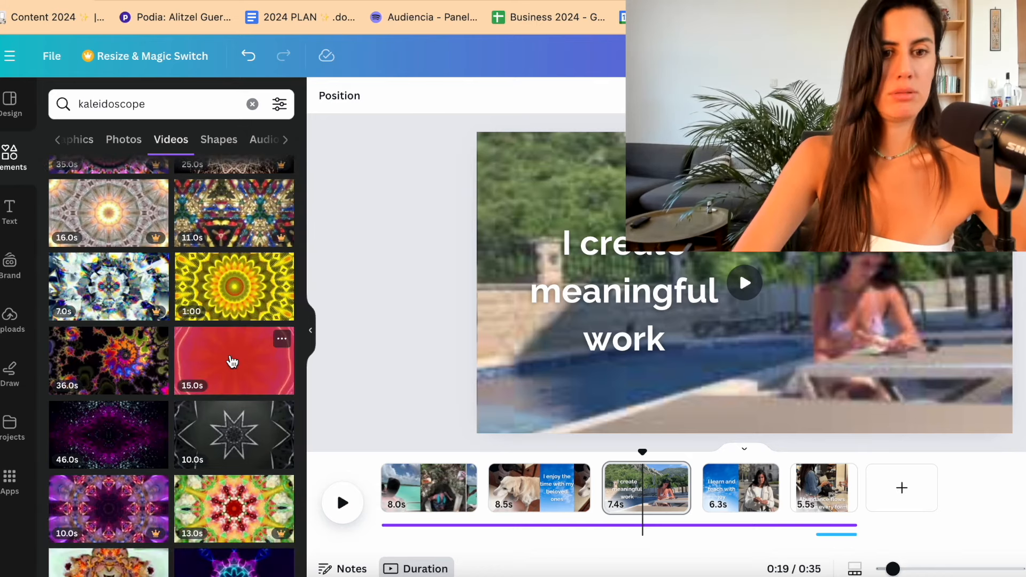
- Add a new page at the end containing the 15-second red kaleidoscope video, enlarged to fill the whole page
left_click(241, 357)
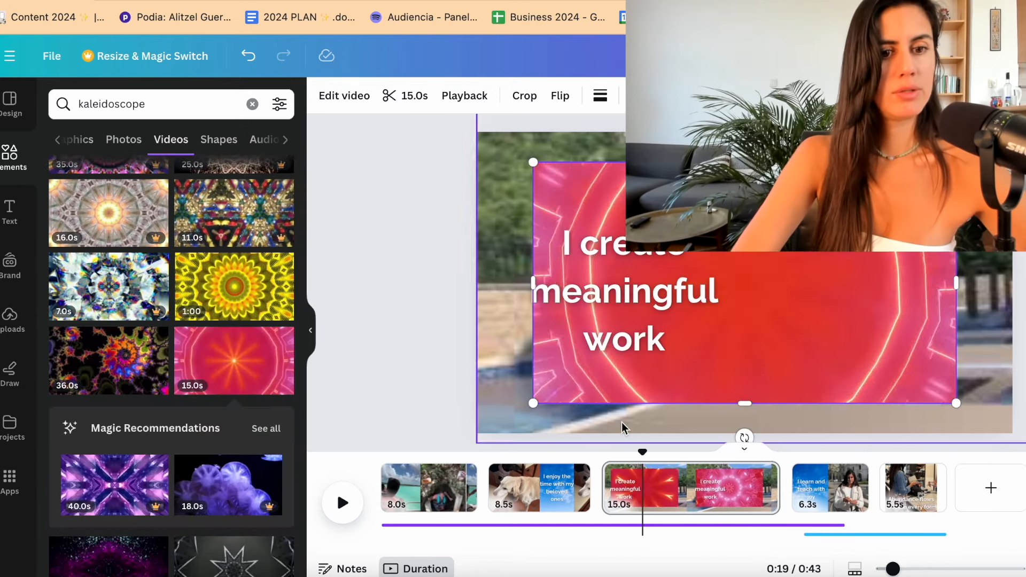
key("ctrl+z")
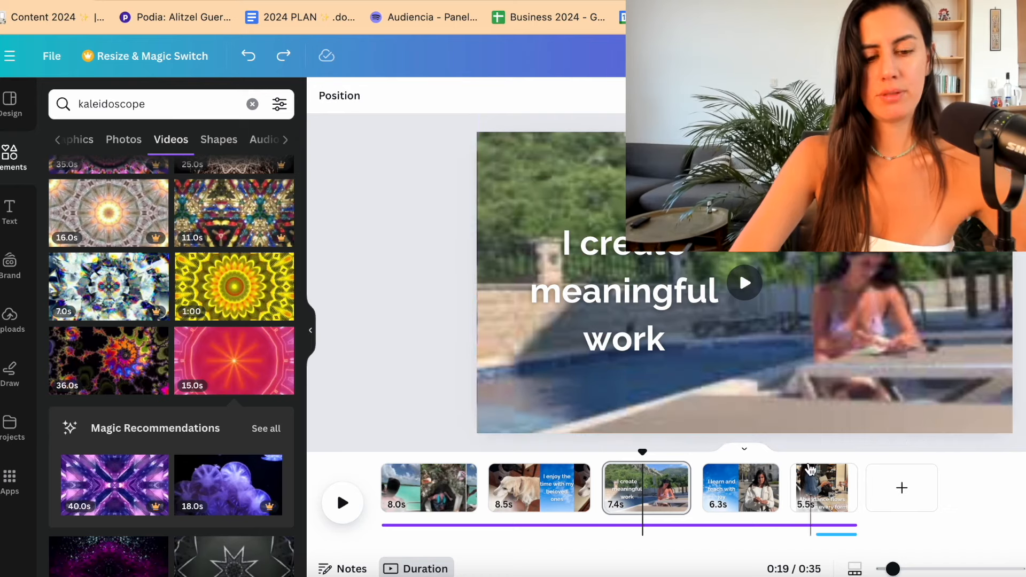
left_click(911, 476)
left_click(238, 358)
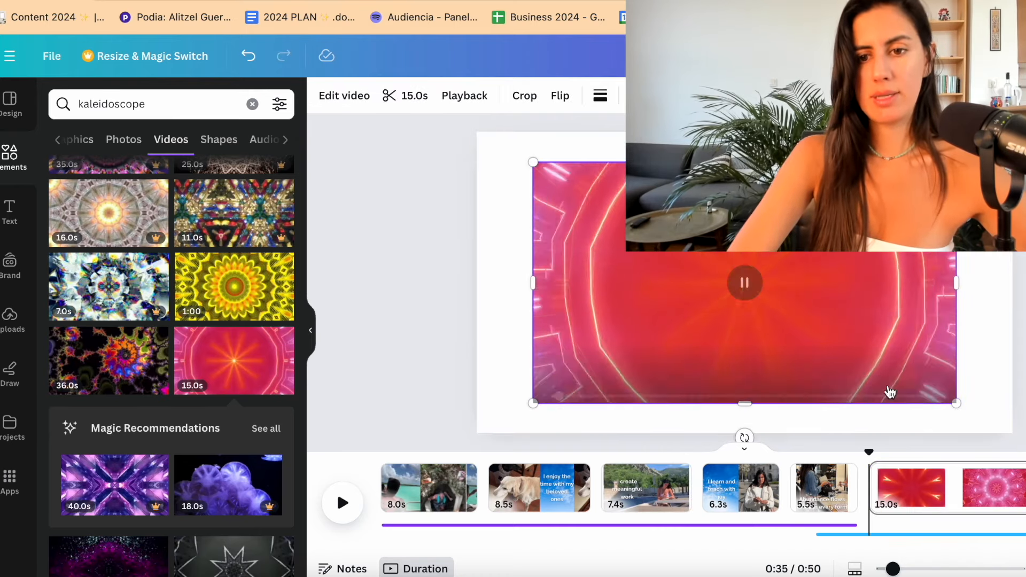
left_click_drag(722, 282, 596, 213)
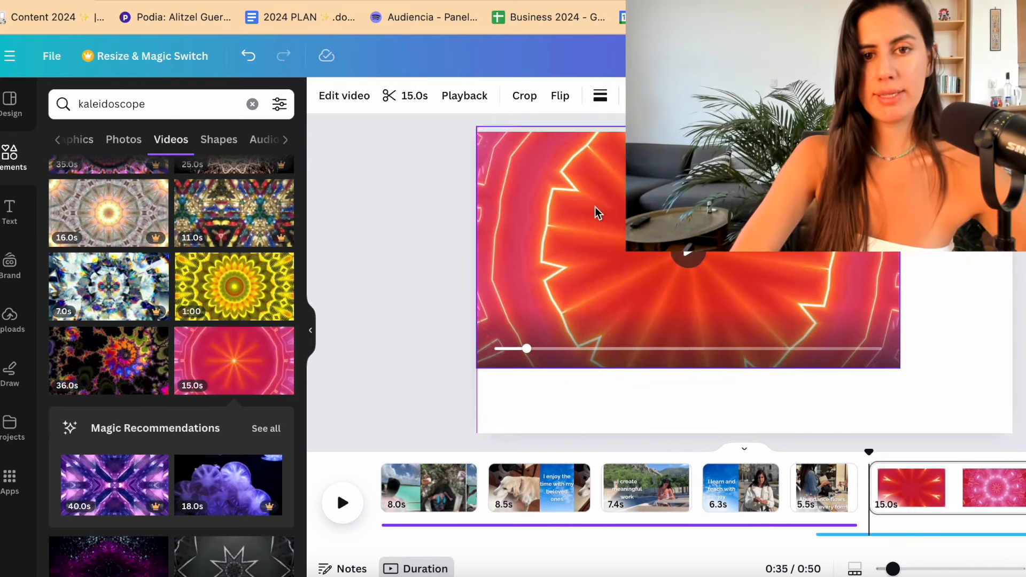
left_click_drag(901, 367, 1012, 433)
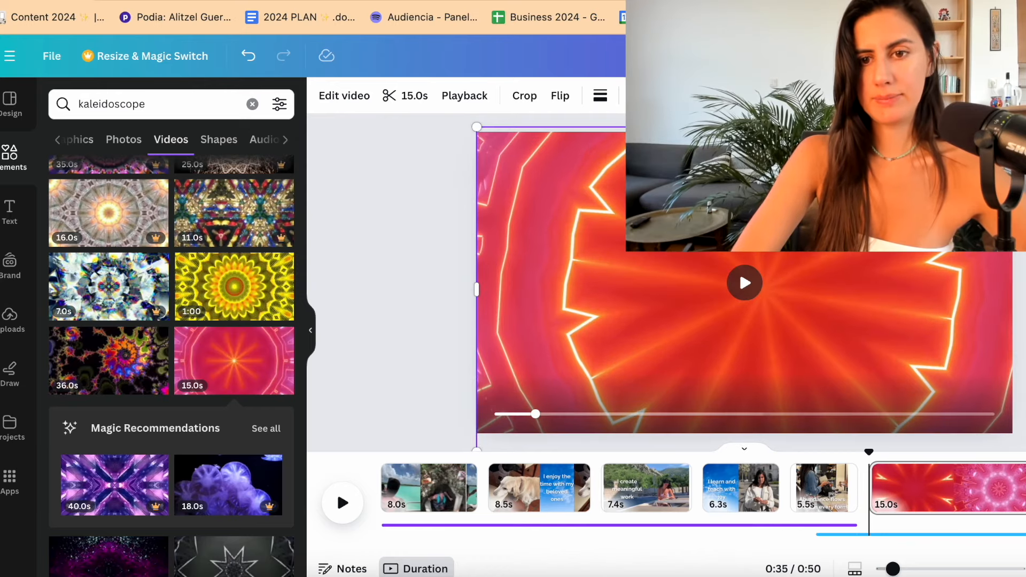
- Duplicate the kaleidoscope page, move one copy to the start of the video and preview the result into the "I create meaningful work" page
left_click(937, 513)
left_click(937, 514)
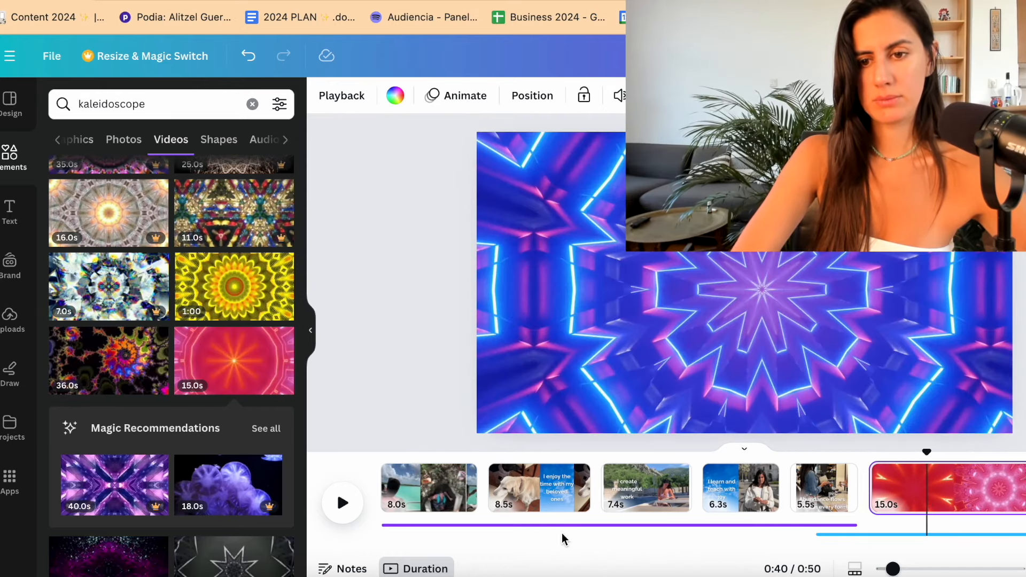
key("super+d")
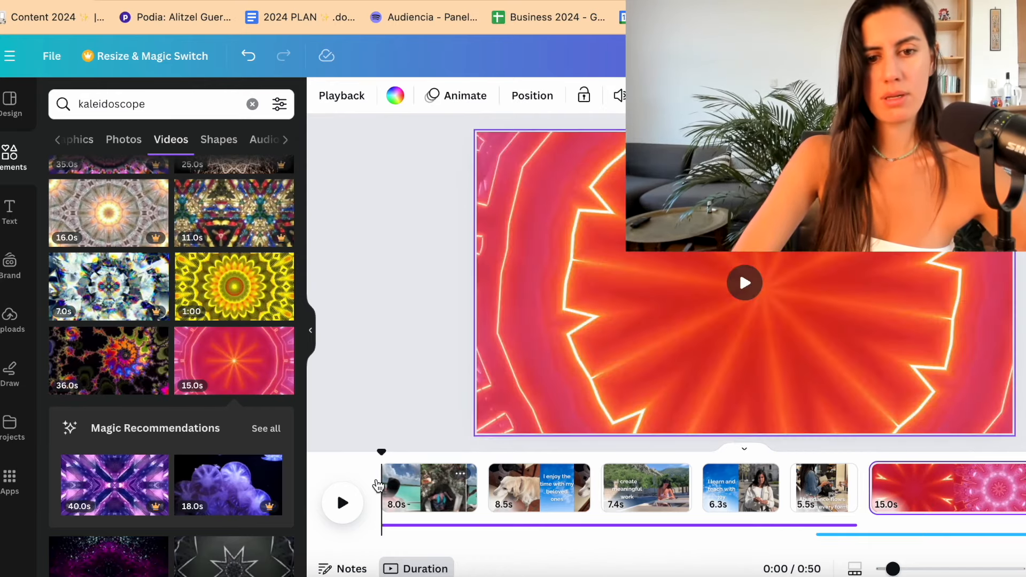
left_click_drag(1015, 487, 438, 486)
left_click(343, 504)
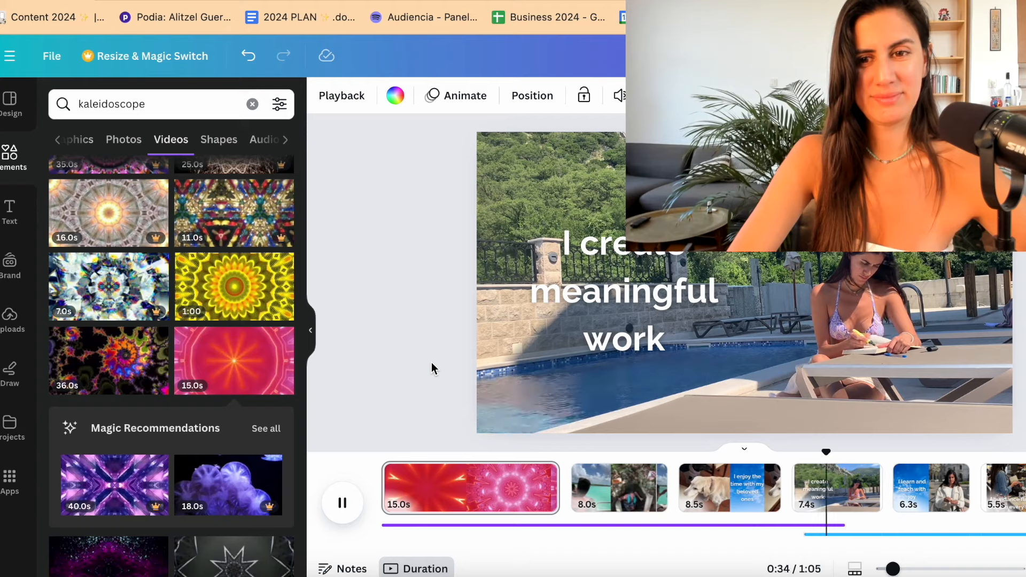
left_click(353, 502)
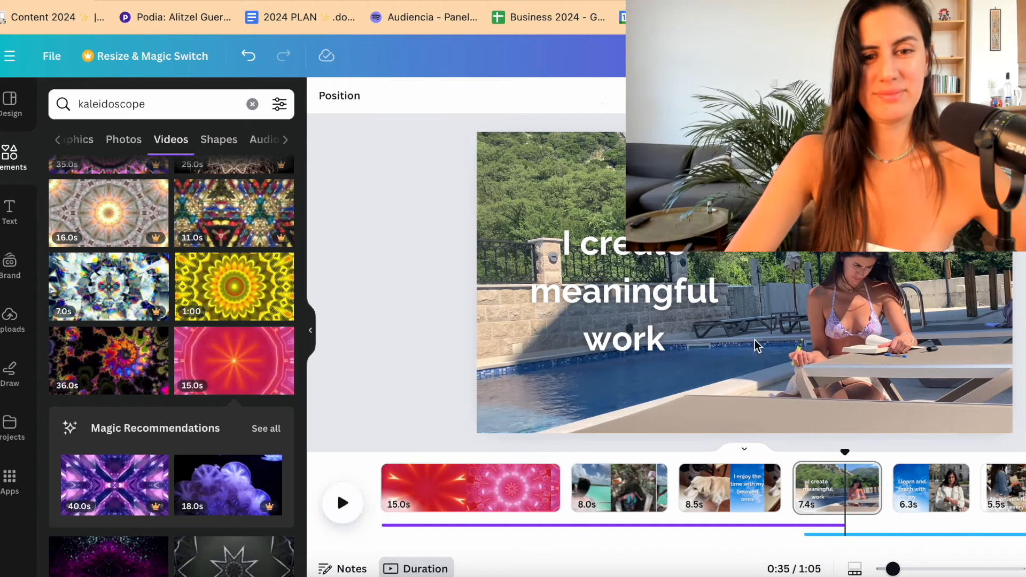